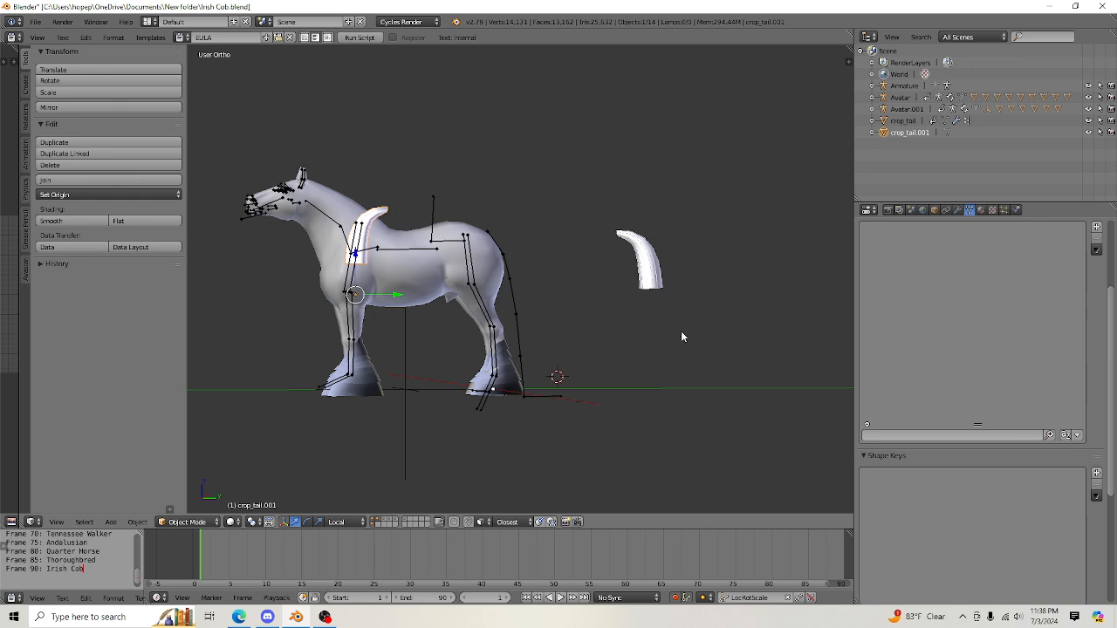
# Select the crop_tail.001 tail near the horse's chest and set its origin to its geometry.
pyautogui.moveTo(681, 334); pyautogui.dragTo(655, 274, button='middle')
pyautogui.rightClick(652, 272)
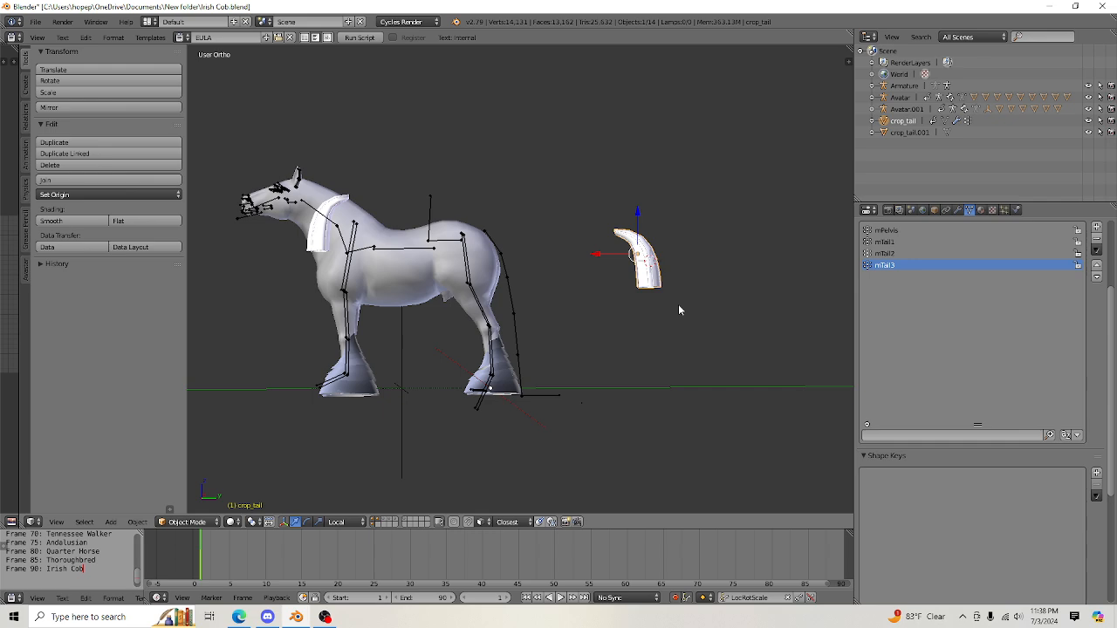
pyautogui.moveTo(678, 304); pyautogui.dragTo(686, 334, button='middle')
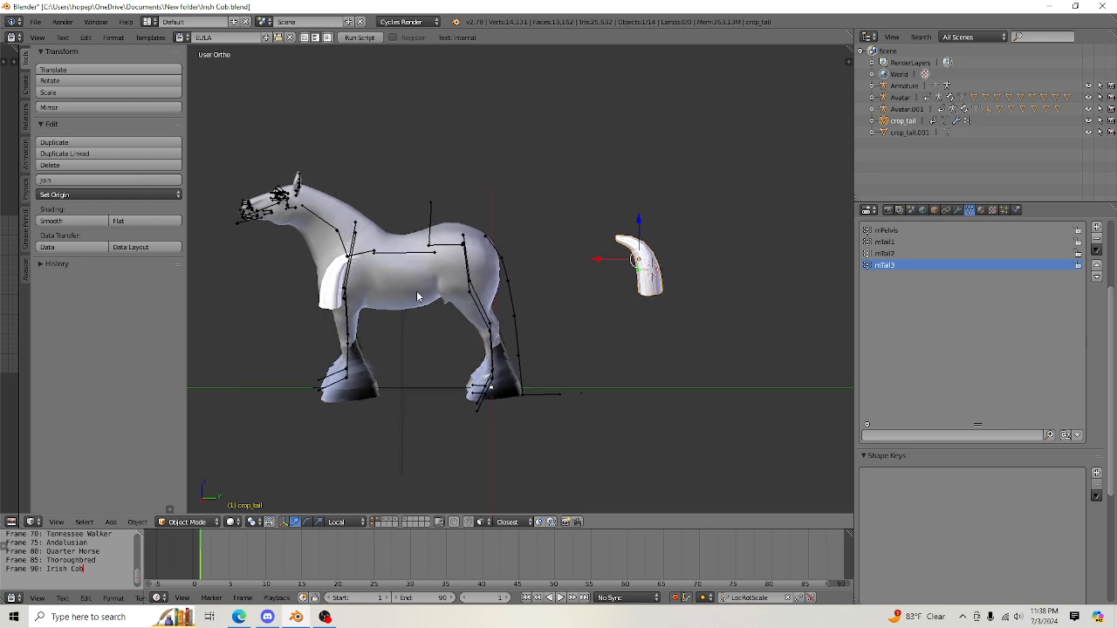
pyautogui.click(328, 292)
pyautogui.rightClick(464, 335)
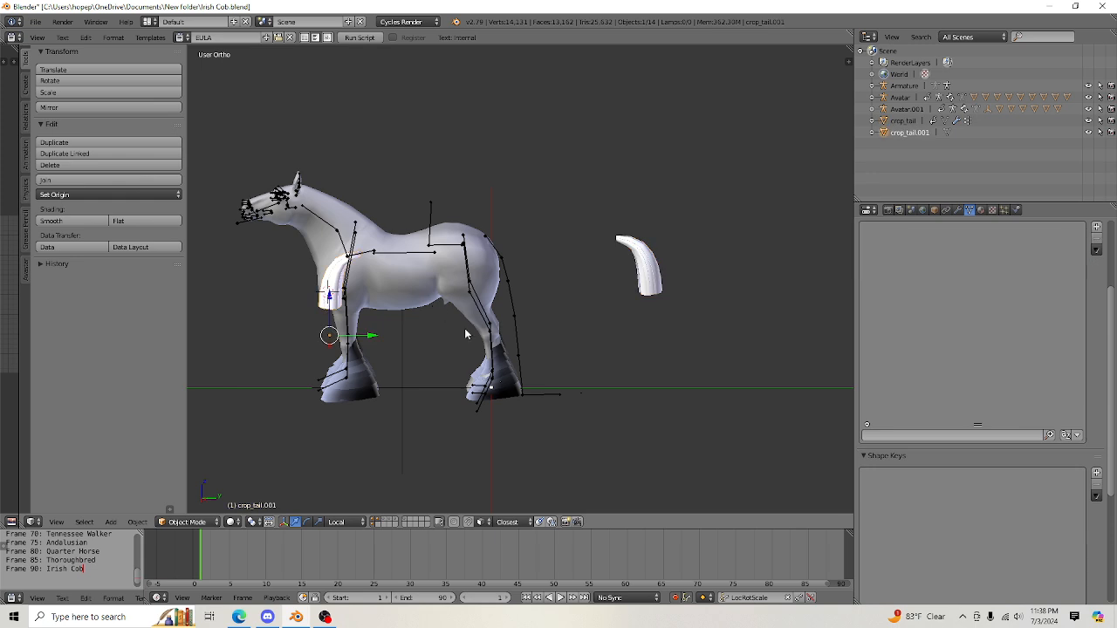
pyautogui.moveTo(465, 334); pyautogui.dragTo(536, 324, button='middle')
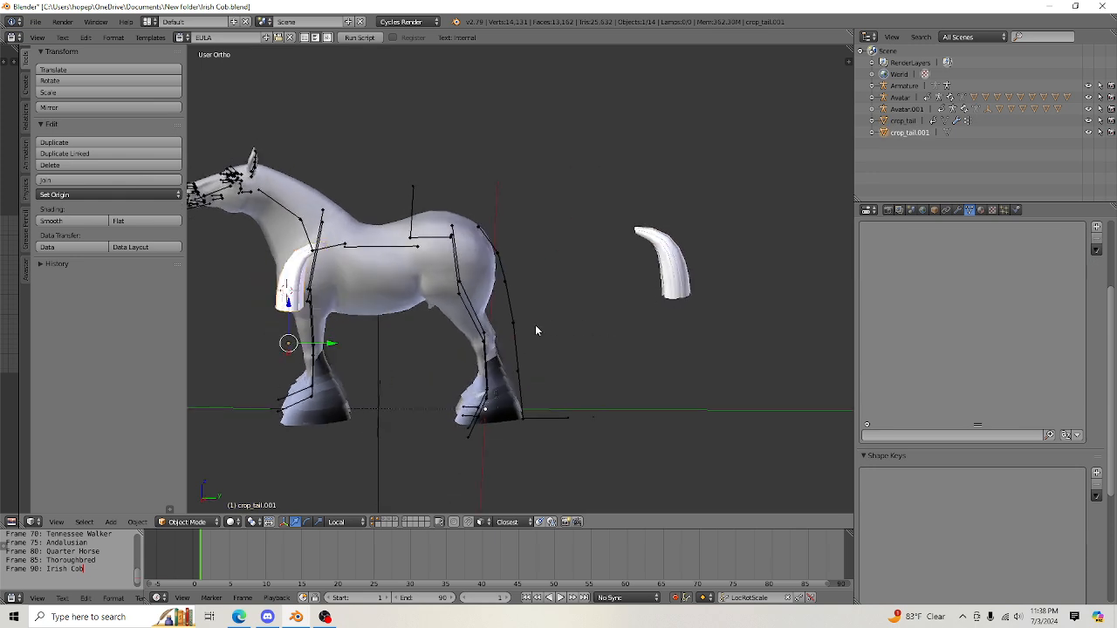
pyautogui.press('space')
pyautogui.click(579, 347)
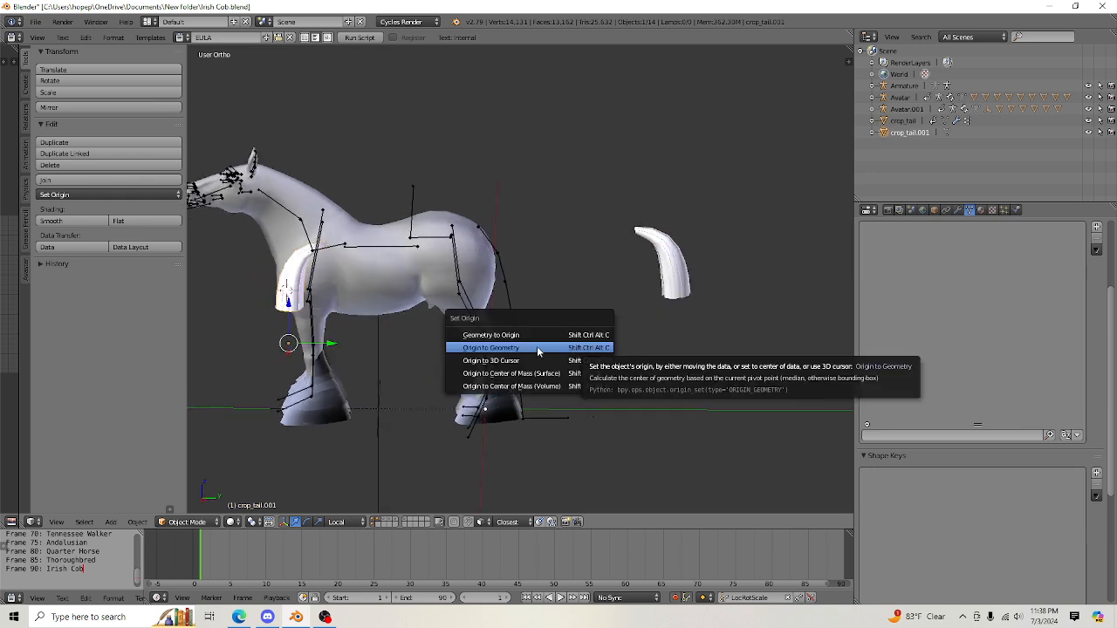
pyautogui.click(581, 349)
# Move the crop_tail.001 tail sideways onto the horse's centreline and back along the body toward the hindquarters.
pyautogui.moveTo(652, 369); pyautogui.dragTo(625, 262, button='middle')
pyautogui.press('r')
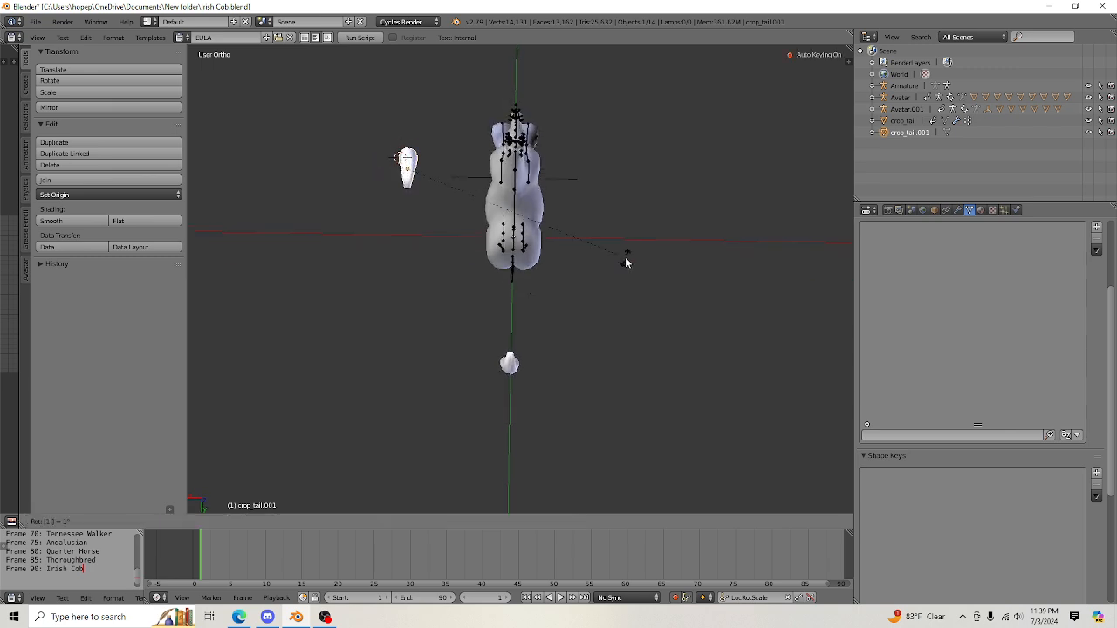
pyautogui.press('Escape')
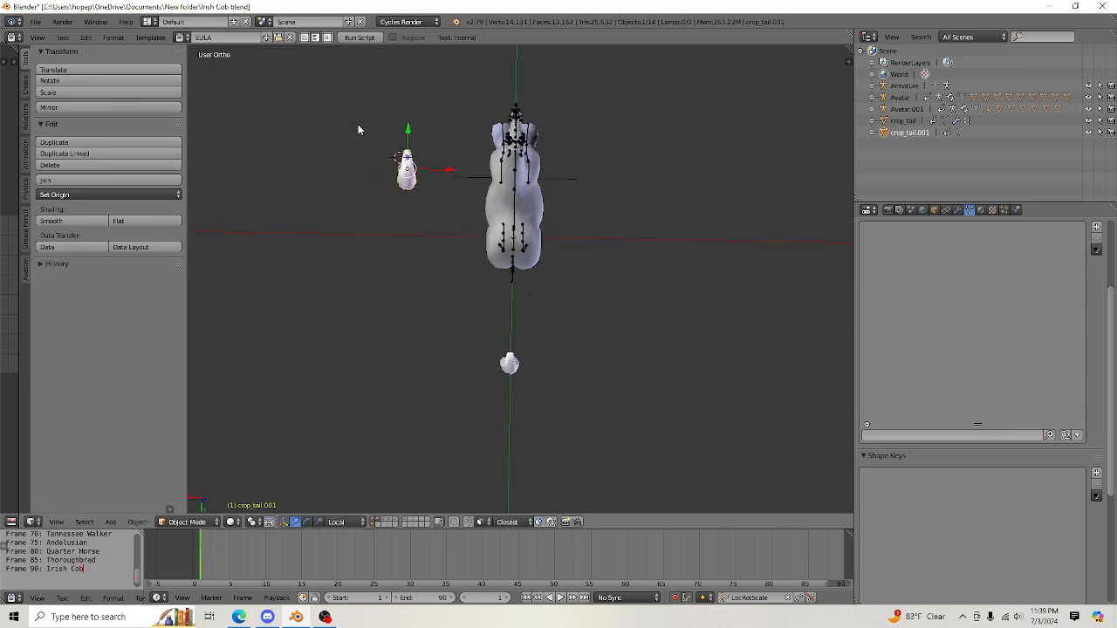
pyautogui.moveTo(445, 170); pyautogui.dragTo(551, 170)
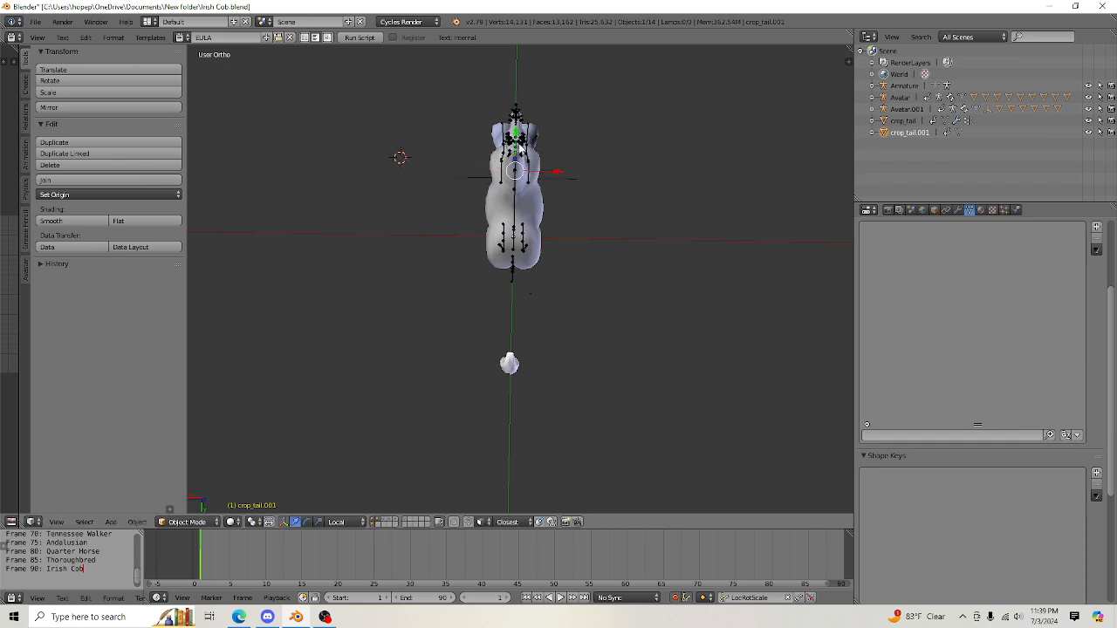
pyautogui.moveTo(517, 134); pyautogui.dragTo(533, 264)
# Rotate the crop_tail.001 tail by about -35° in side view so its cut end points straight down.
pyautogui.moveTo(541, 366); pyautogui.dragTo(706, 158, button='middle')
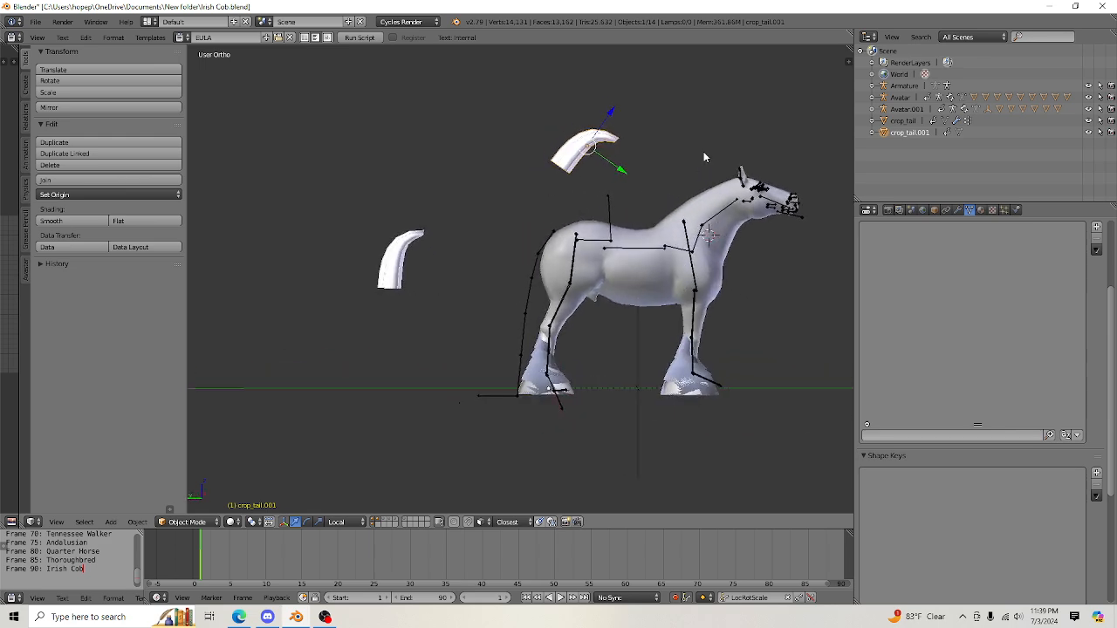
pyautogui.press('r')
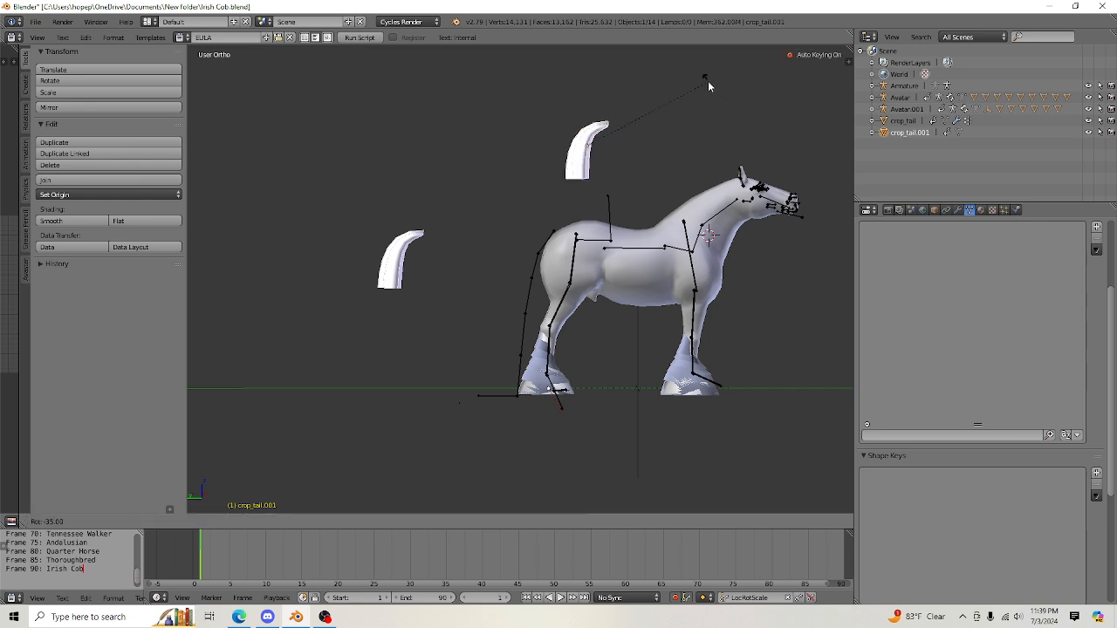
pyautogui.click(710, 88)
# Move the crop_tail.001 tail down and back along its local axes to the top of the tail bones at the rump.
pyautogui.press('g')
pyautogui.press('z')
pyautogui.press('z')
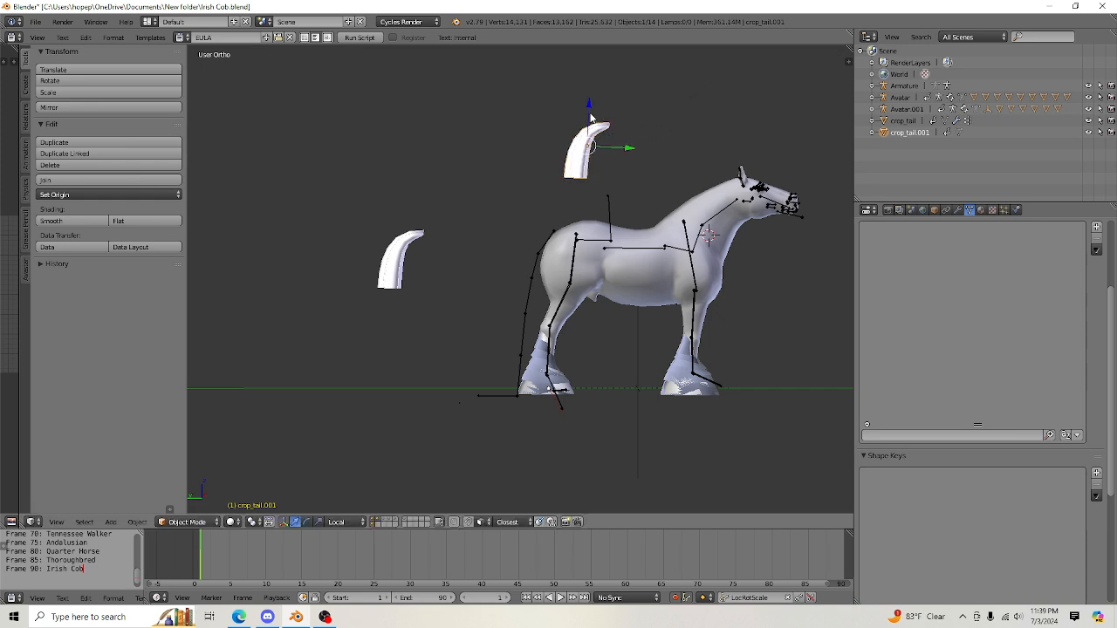
pyautogui.press('y')
pyautogui.press('y')
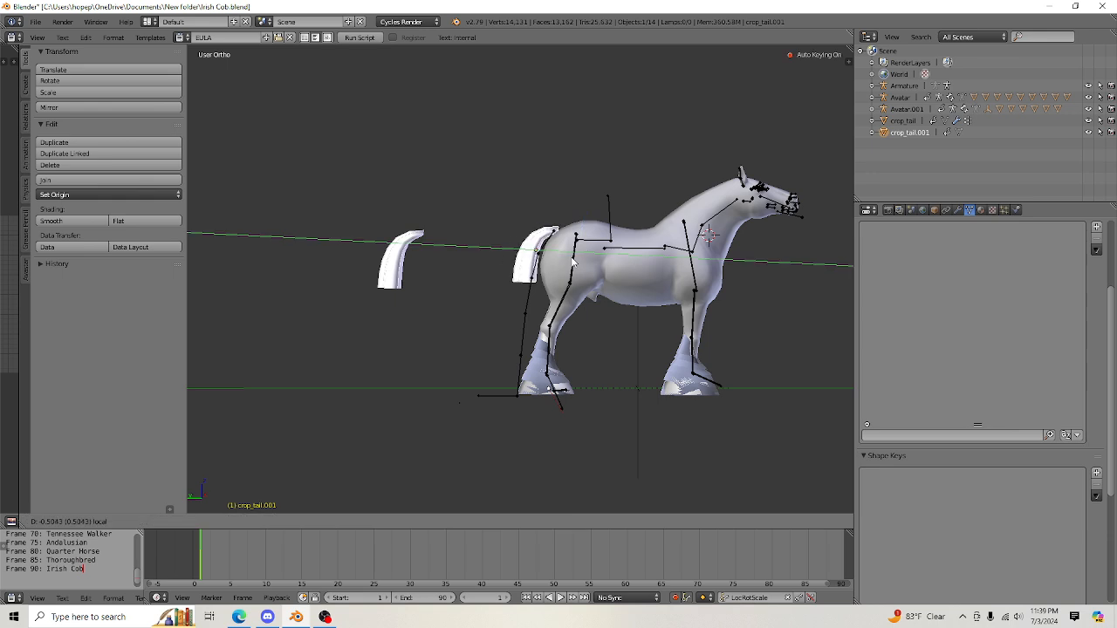
pyautogui.scroll(4, 574, 261)
pyautogui.press('z')
pyautogui.press('z')
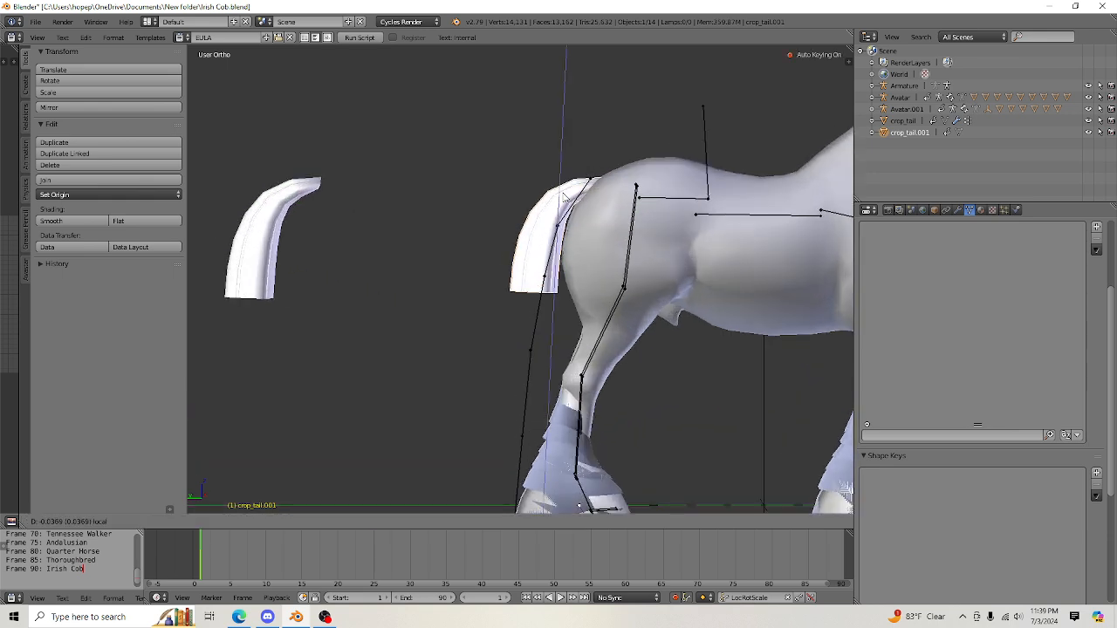
pyautogui.click(563, 196)
# Fine-tune the rotation of the attached tail by about -0.34° from the horse's other side.
pyautogui.moveTo(593, 262); pyautogui.dragTo(201, 339, button='middle')
pyautogui.scroll(-2, 201, 339)
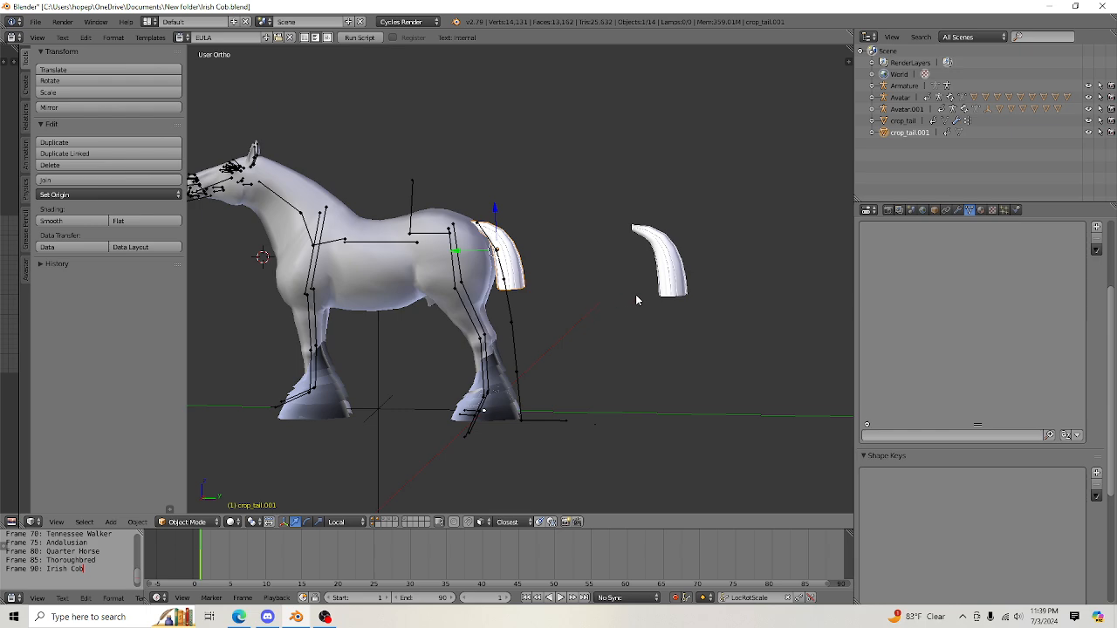
pyautogui.scroll(2, 635, 297)
pyautogui.moveTo(606, 321); pyautogui.dragTo(608, 271, button='middle')
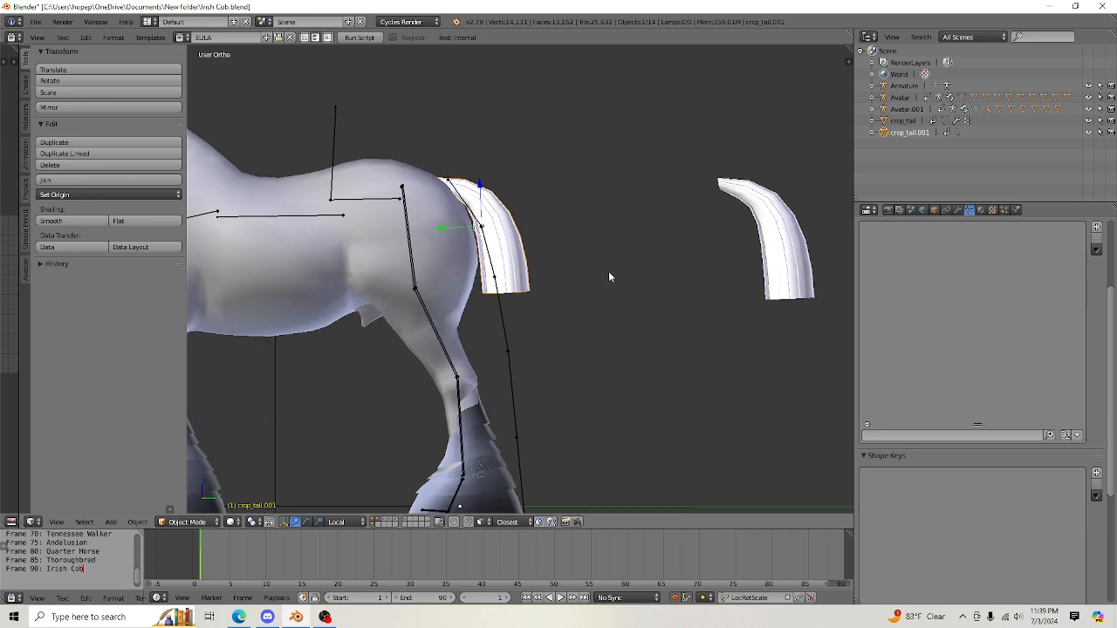
pyautogui.press('r')
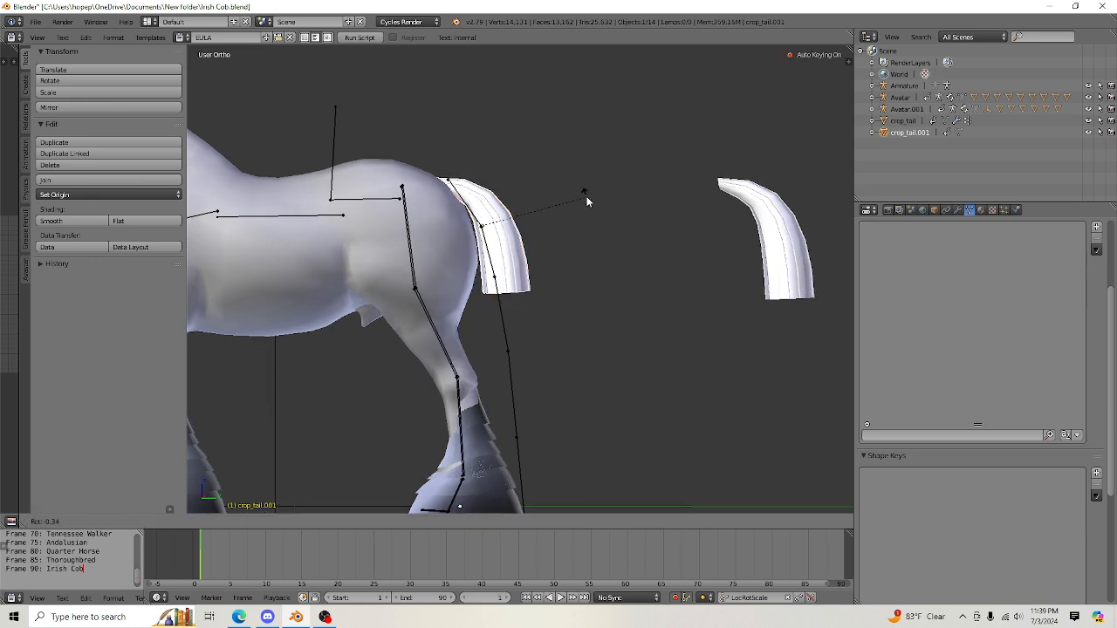
pyautogui.click(587, 198)
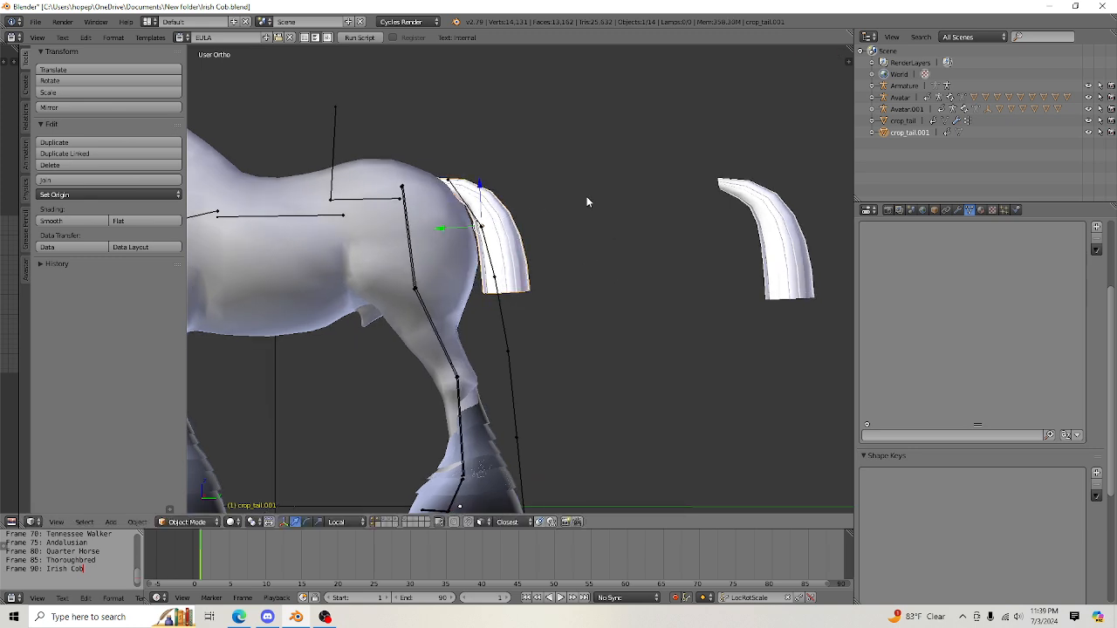
# Scale the attached tail down very slightly to fit against the horse's rump.
pyautogui.scroll(-3, 590, 210)
pyautogui.scroll(3, 588, 362)
pyautogui.press('s')
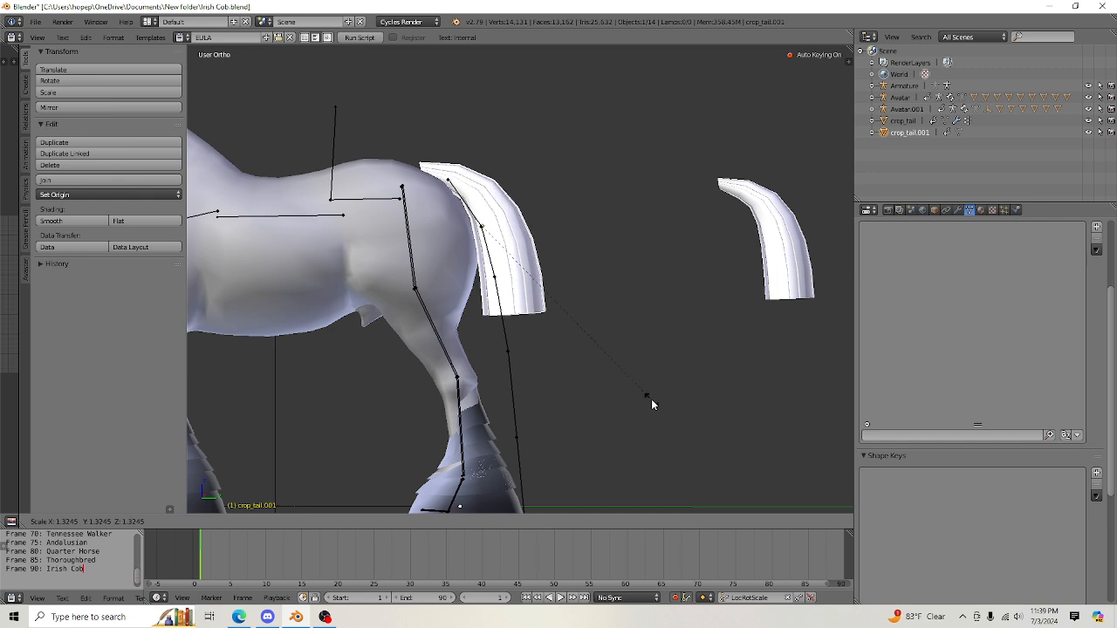
pyautogui.click(588, 368)
pyautogui.scroll(-3, 589, 349)
pyautogui.scroll(3, 589, 310)
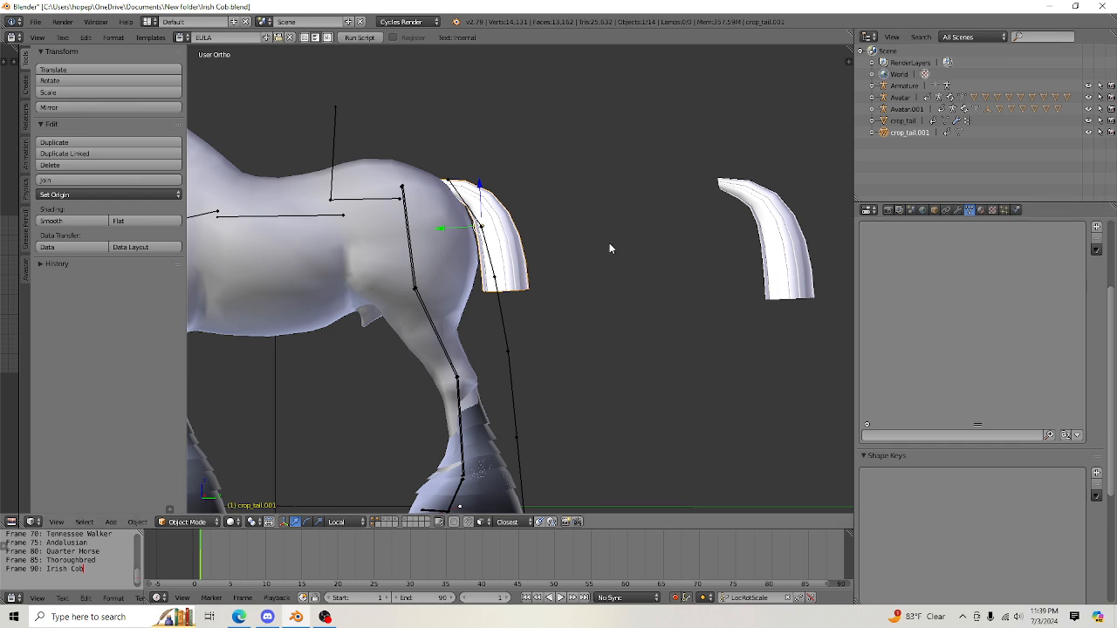
pyautogui.scroll(-3, 609, 244)
pyautogui.scroll(3, 550, 265)
pyautogui.moveTo(624, 255); pyautogui.dragTo(602, 272, button='middle')
pyautogui.scroll(-4, 604, 268)
pyautogui.scroll(3, 593, 268)
pyautogui.scroll(3, 562, 237)
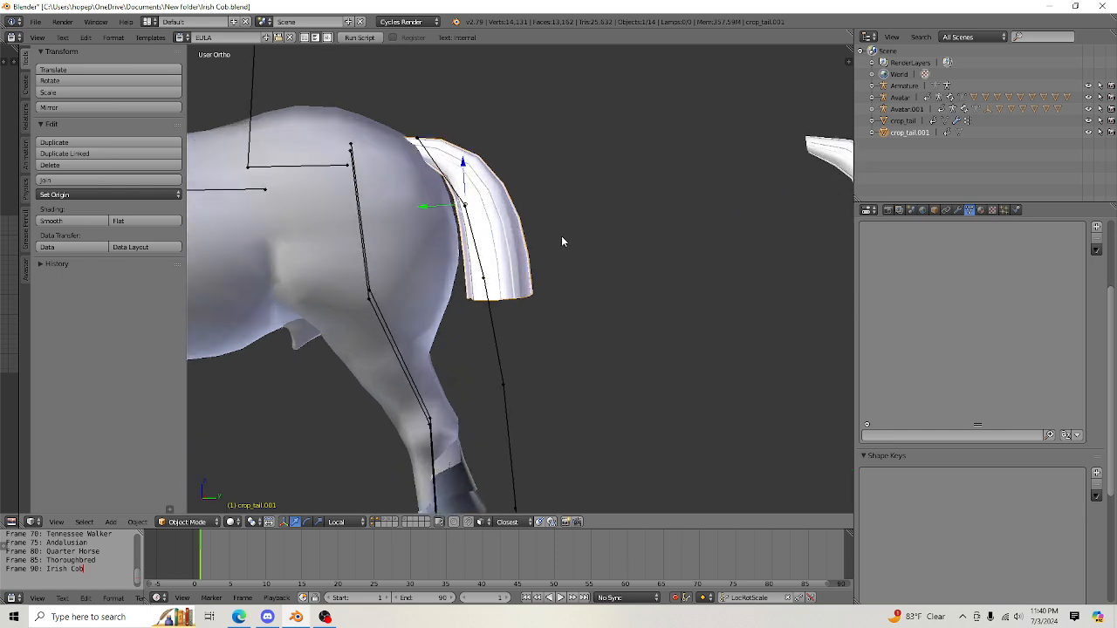
# Add an Armature modifier to crop_tail.001 and pick the Avatar rig in the viewport as its object.
pyautogui.click(957, 211)
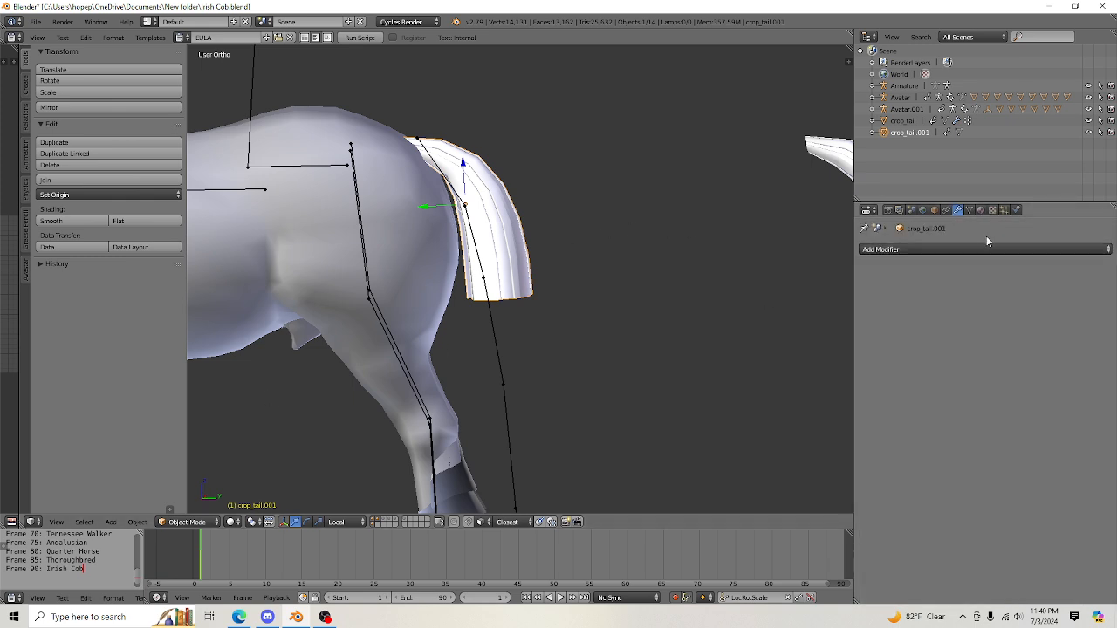
pyautogui.click(986, 248)
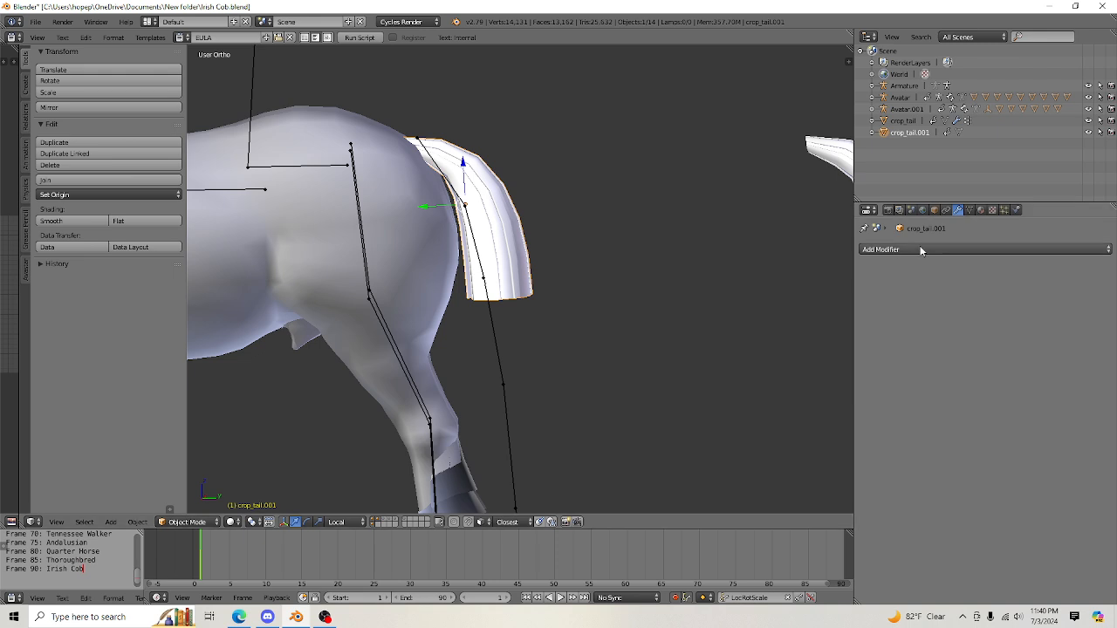
pyautogui.click(948, 249)
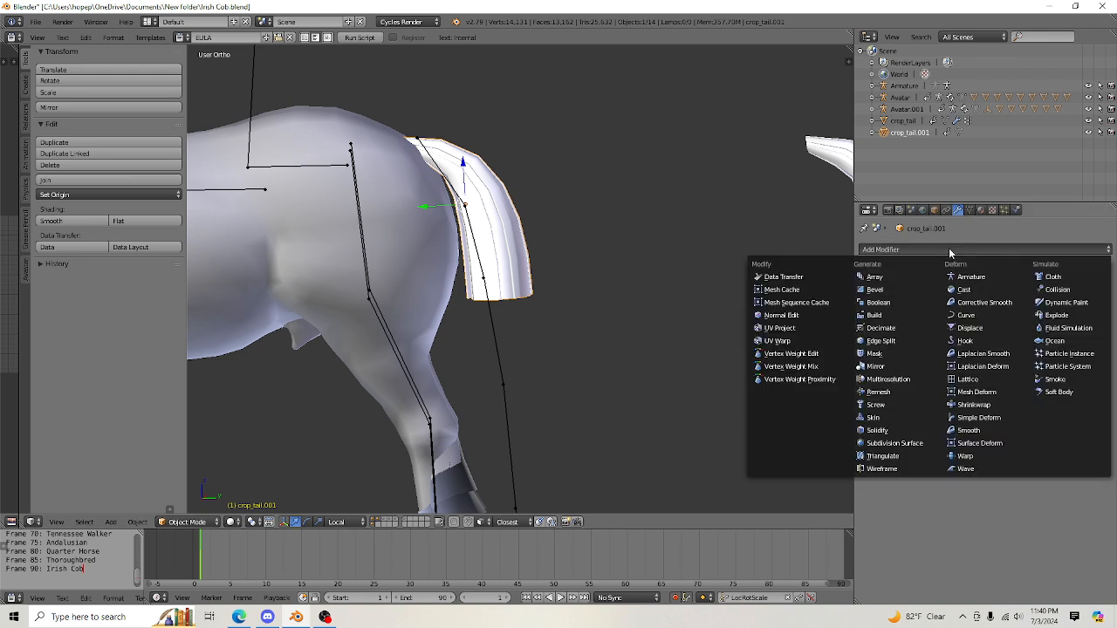
pyautogui.click(987, 277)
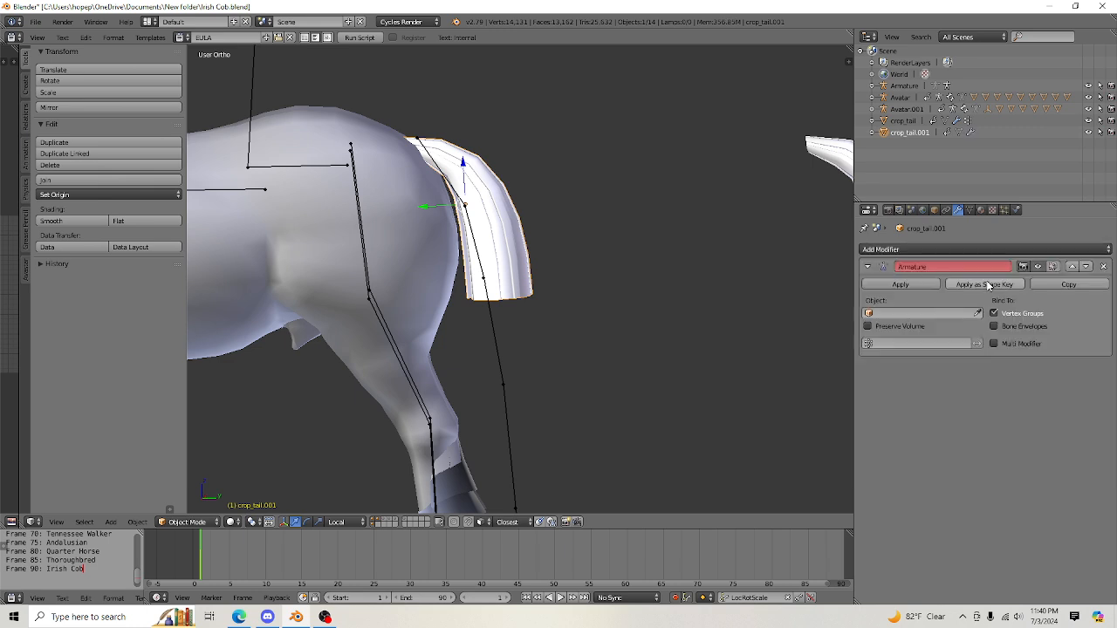
pyautogui.moveTo(757, 317); pyautogui.dragTo(735, 312, button='middle')
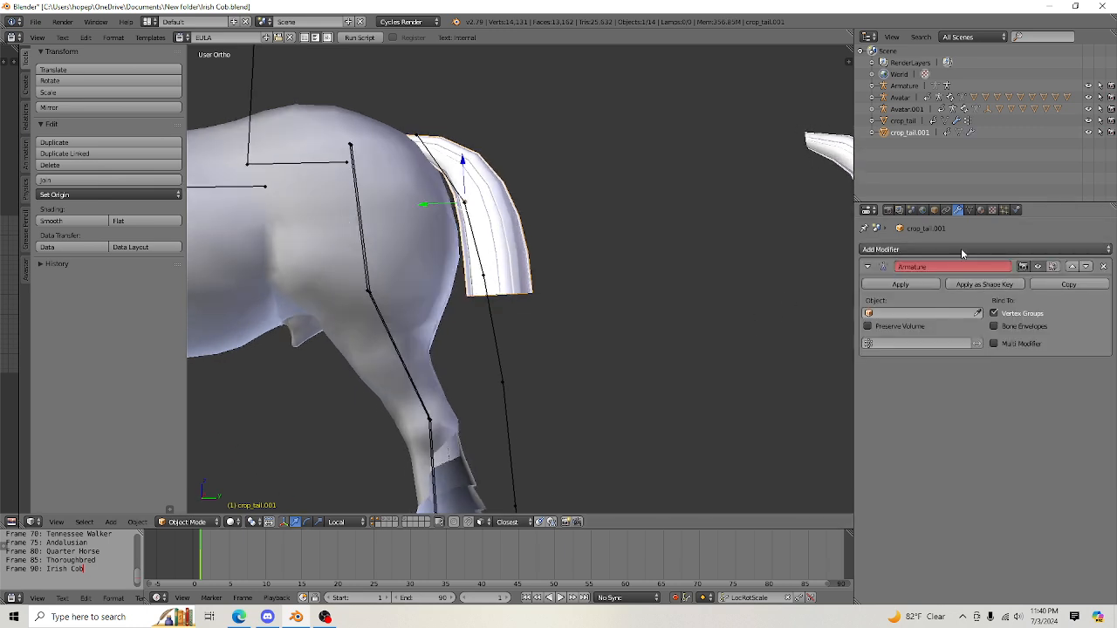
pyautogui.click(979, 314)
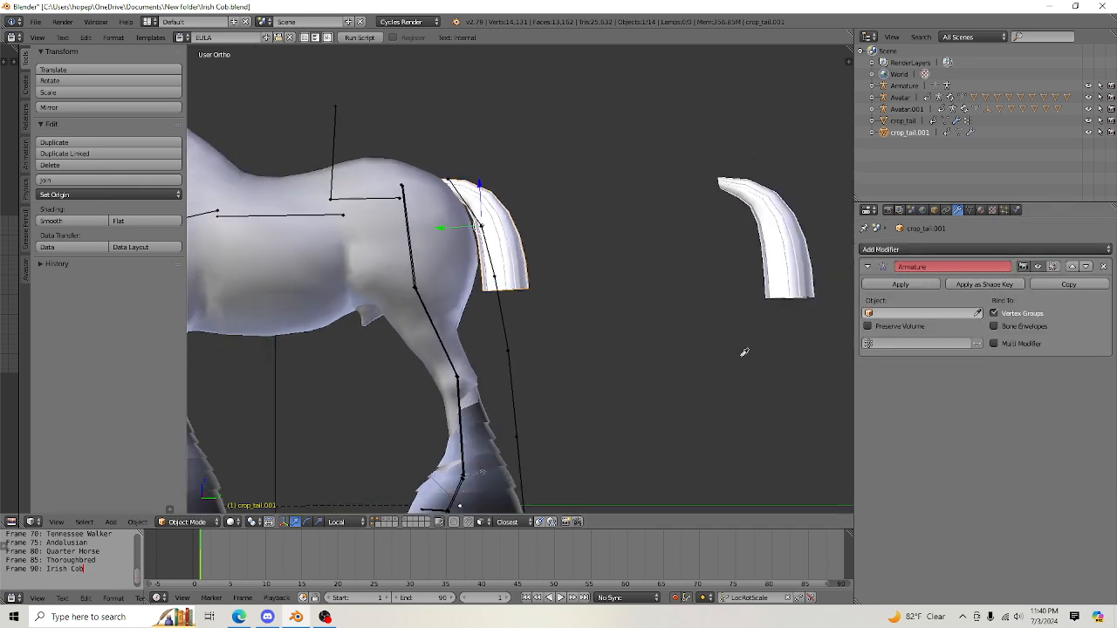
pyautogui.click(507, 337)
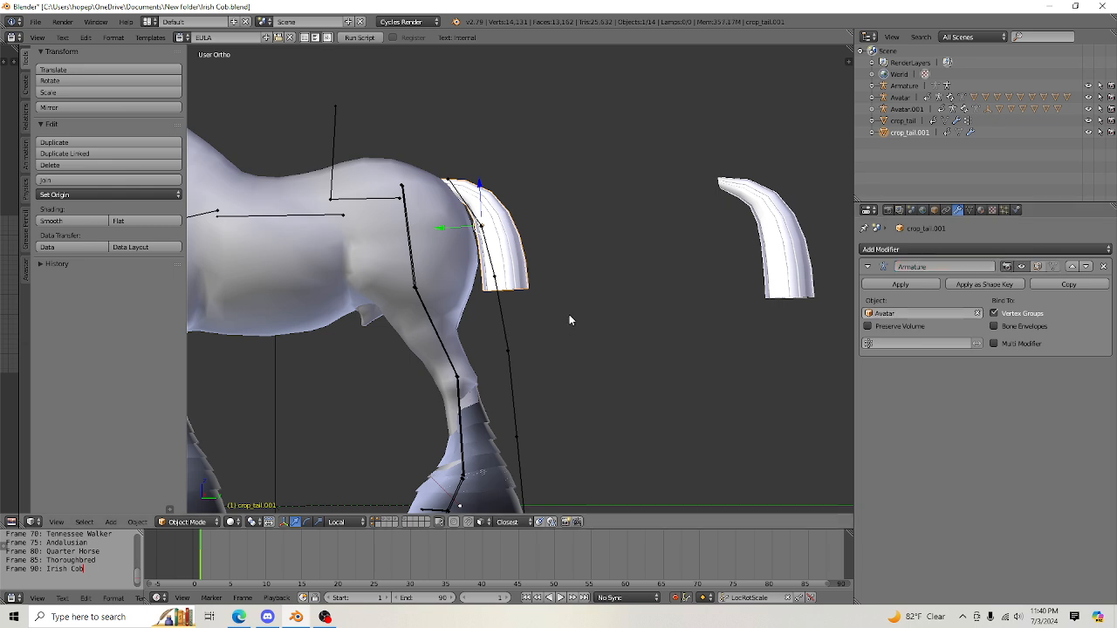
# Examine the tail's fit against the rump and tail bones, and show the vertex groups of crop_tail.001.
pyautogui.scroll(-4, 572, 316)
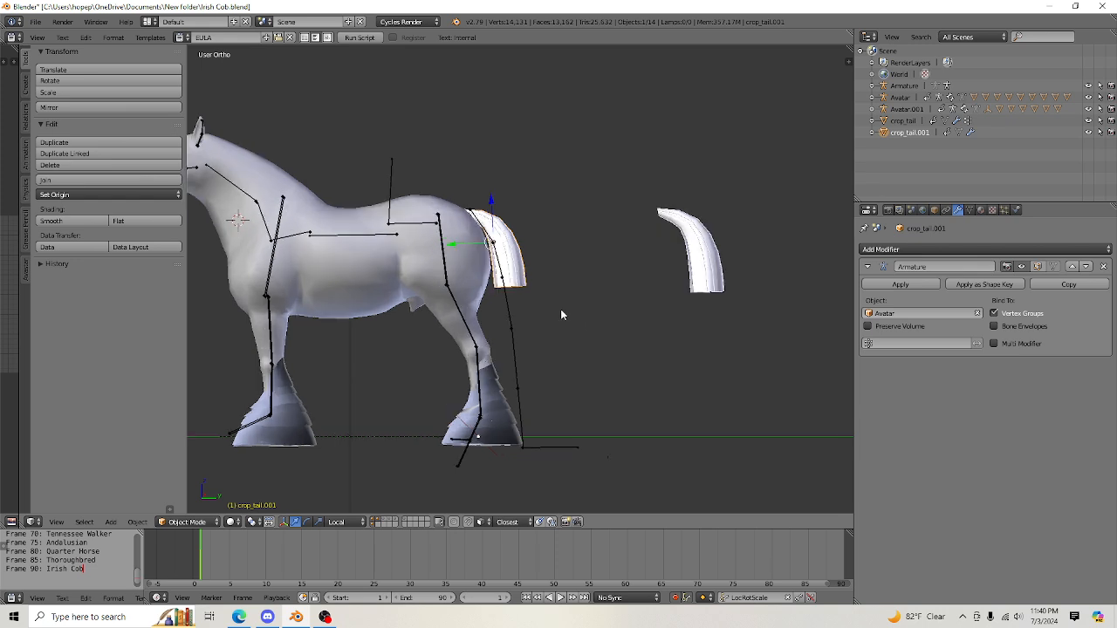
pyautogui.scroll(2, 561, 314)
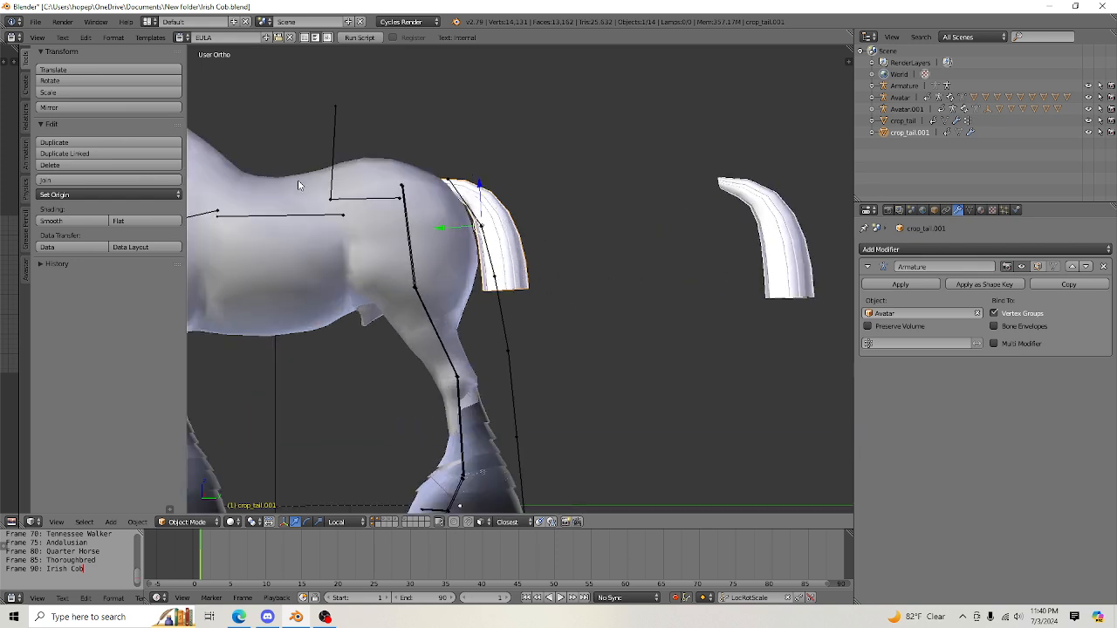
pyautogui.scroll(3, 655, 249)
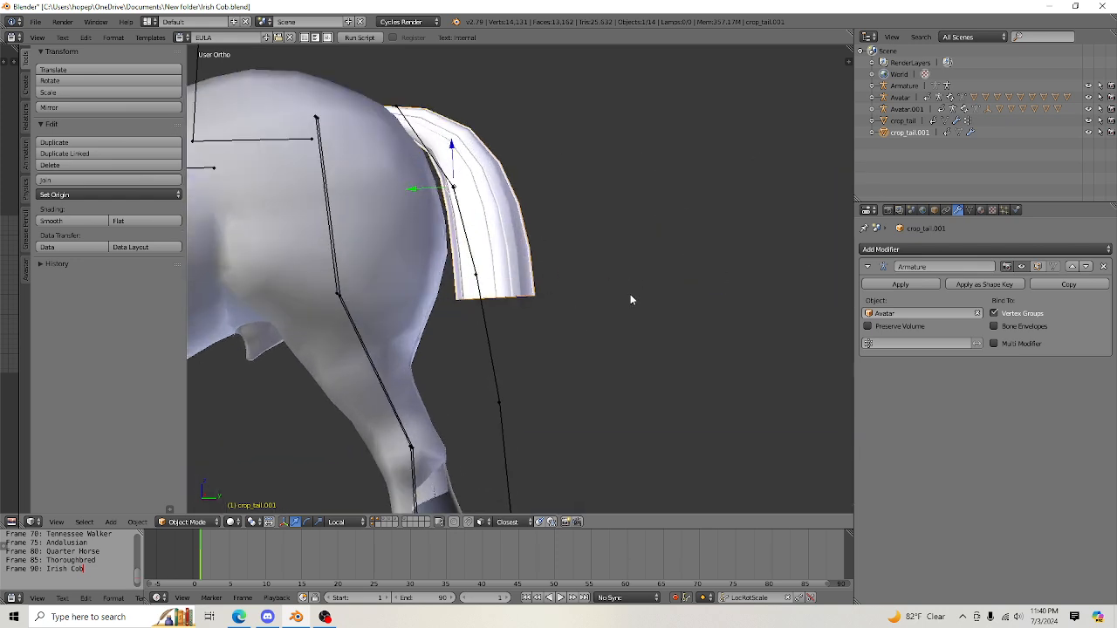
pyautogui.moveTo(630, 295); pyautogui.dragTo(628, 301, button='middle')
pyautogui.scroll(-3, 628, 301)
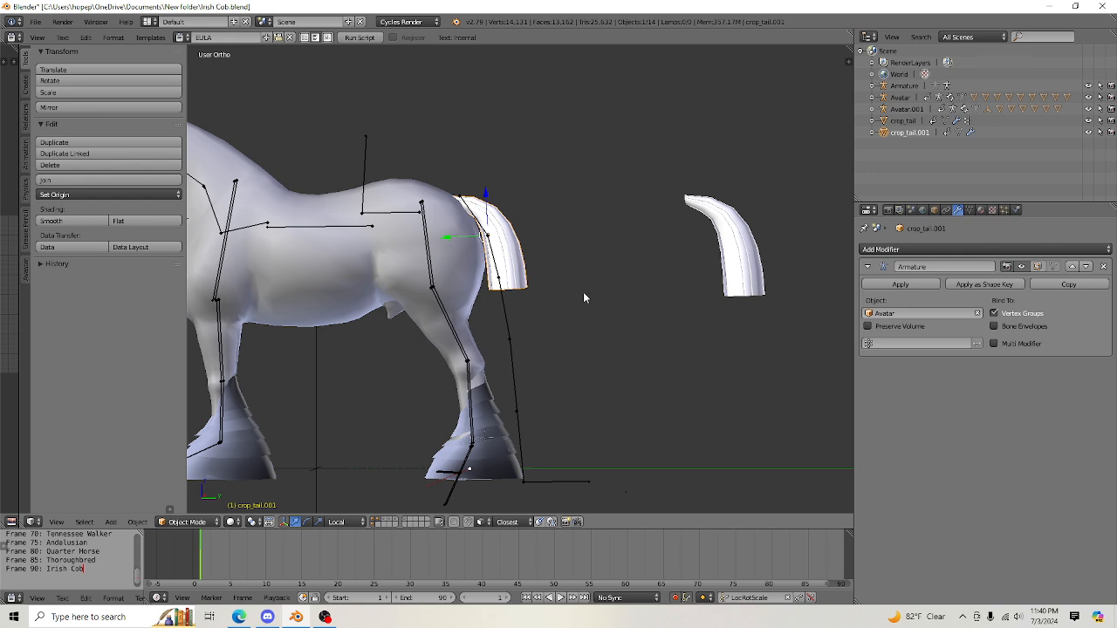
pyautogui.click(970, 214)
pyautogui.scroll(3, 570, 375)
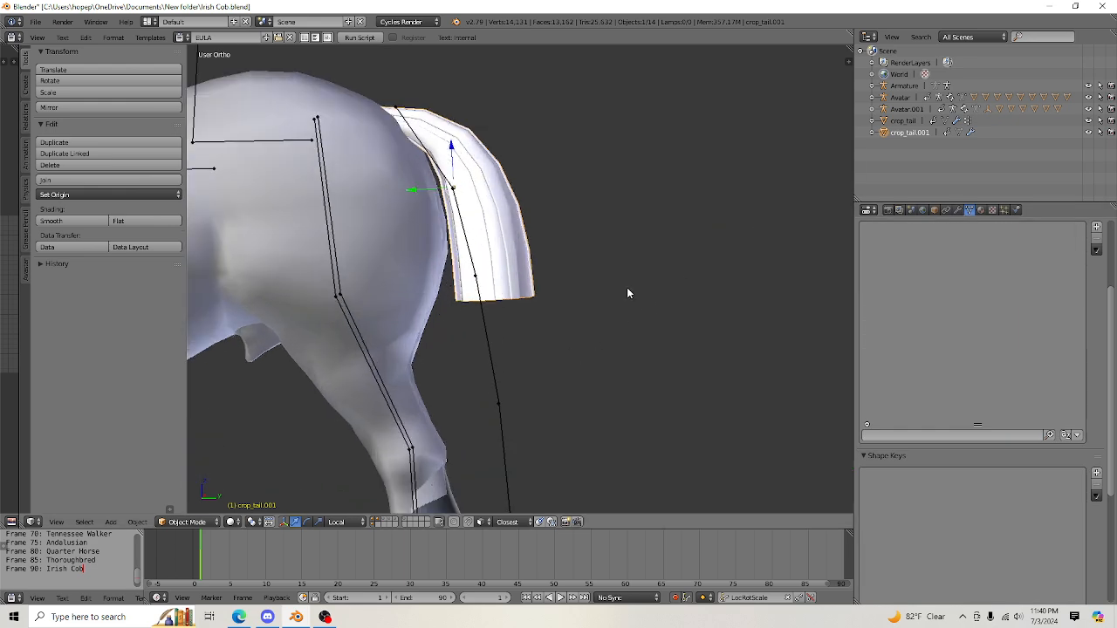
pyautogui.scroll(-1, 627, 293)
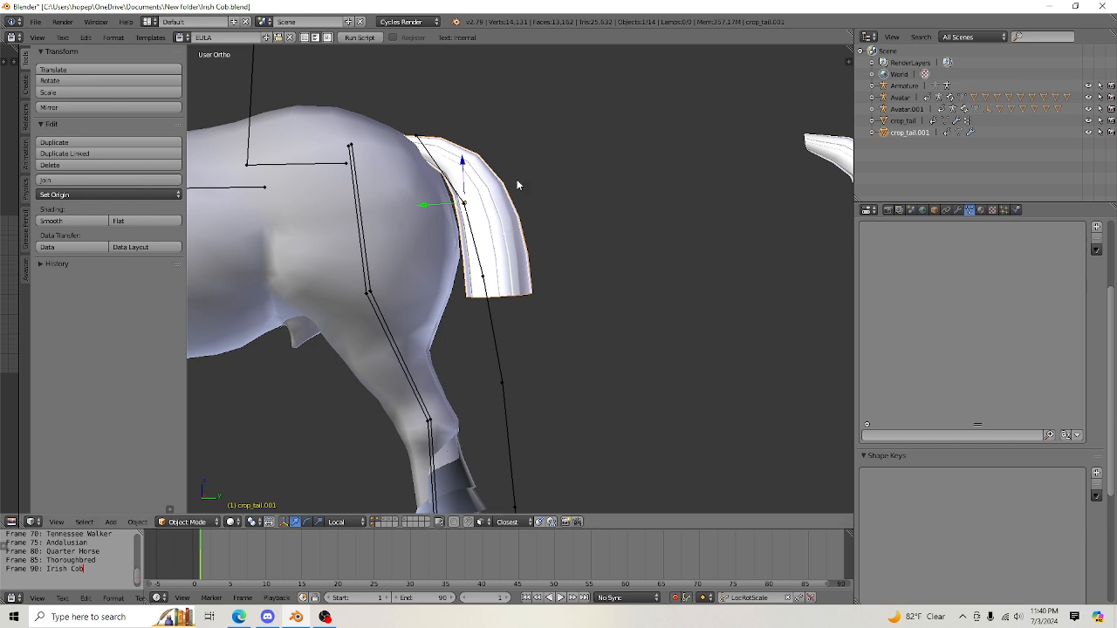
pyautogui.scroll(-2, 577, 298)
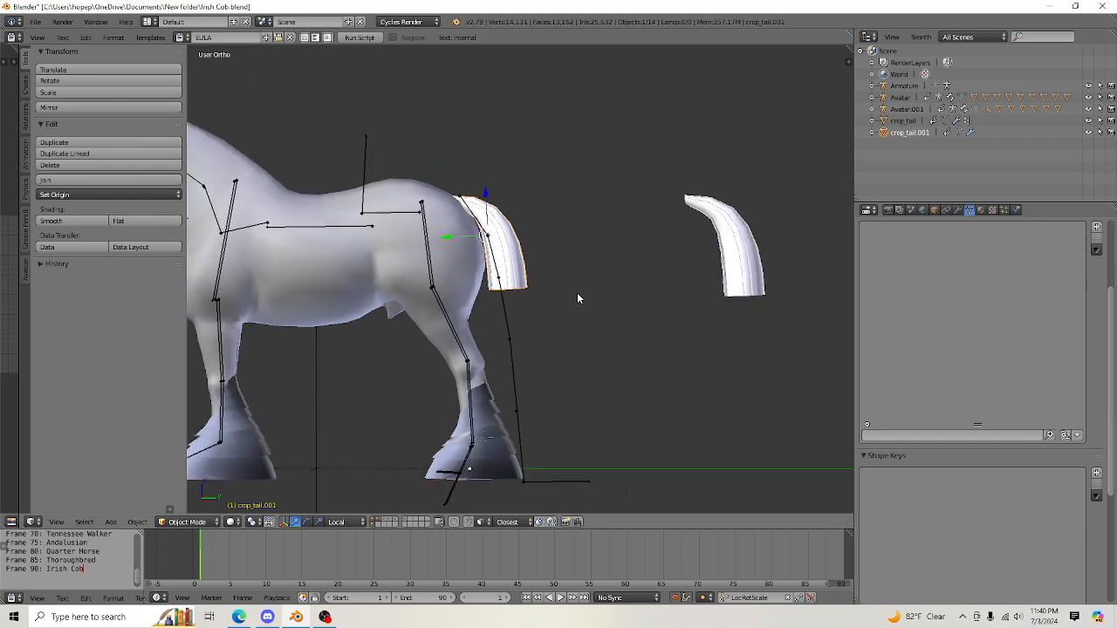
pyautogui.scroll(-3, 577, 298)
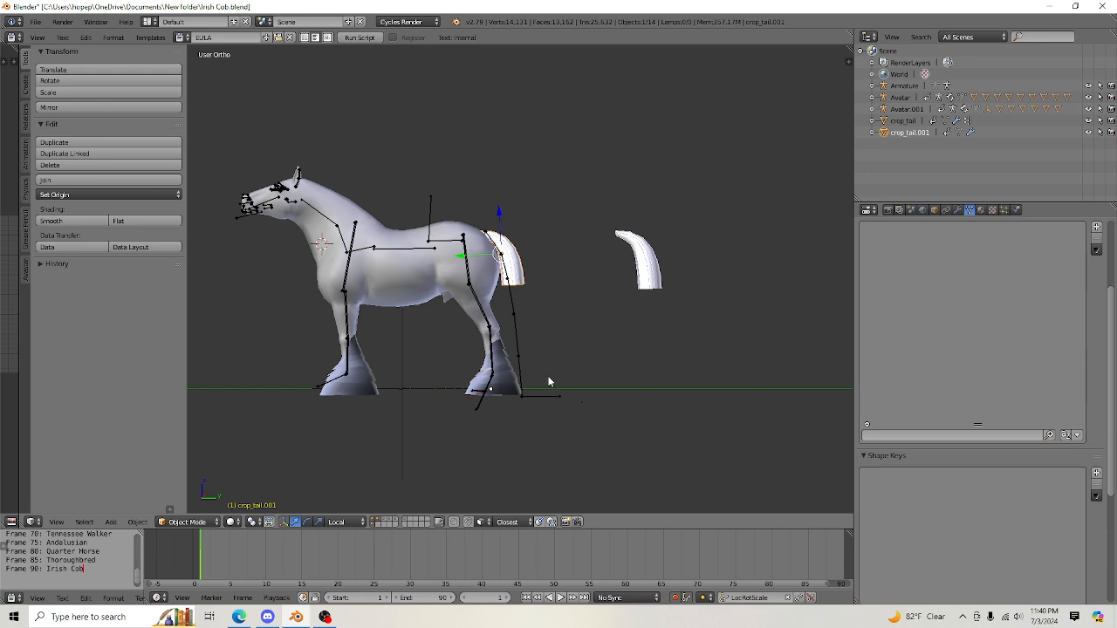
# Add a vertex group named mPelvis to the attached crop_tail.001 mesh.
pyautogui.scroll(1, 542, 382)
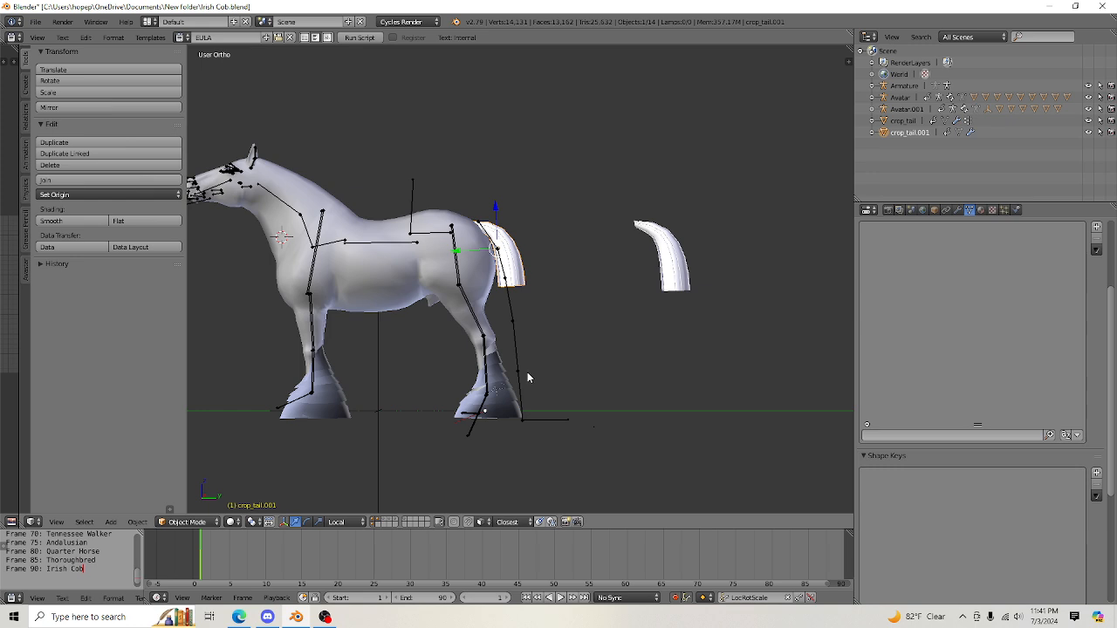
pyautogui.scroll(3, 535, 318)
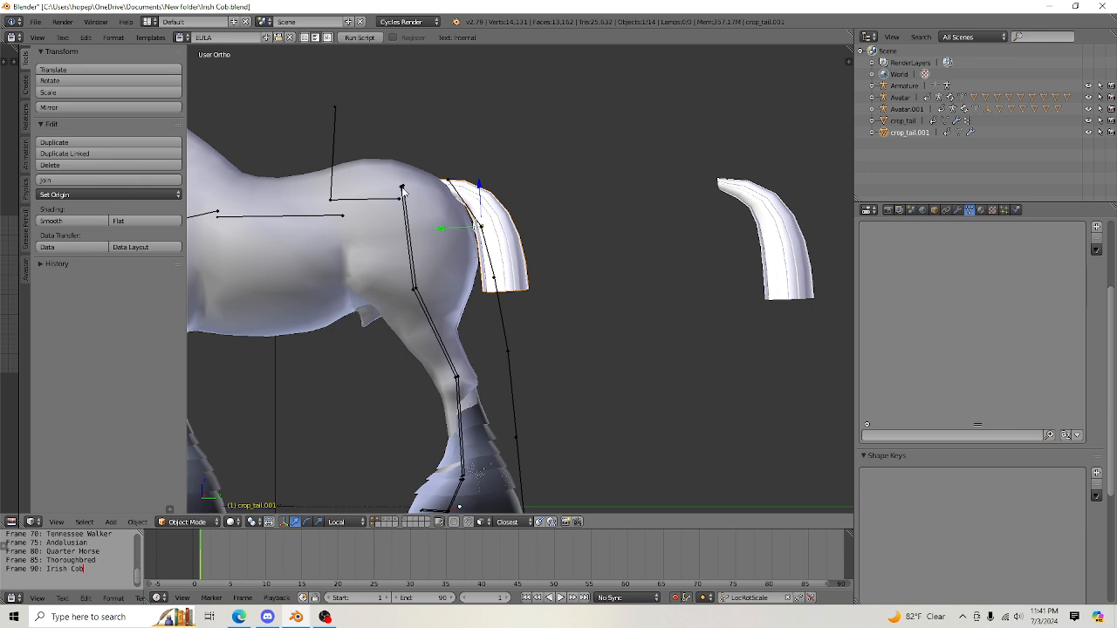
pyautogui.scroll(1, 392, 199)
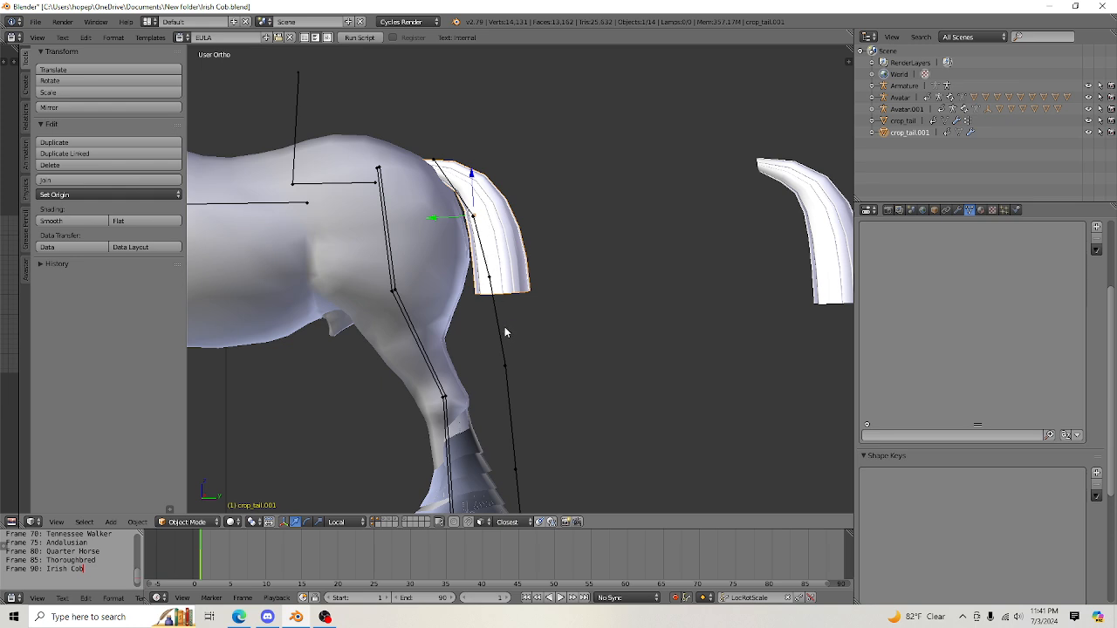
pyautogui.scroll(-3, 537, 297)
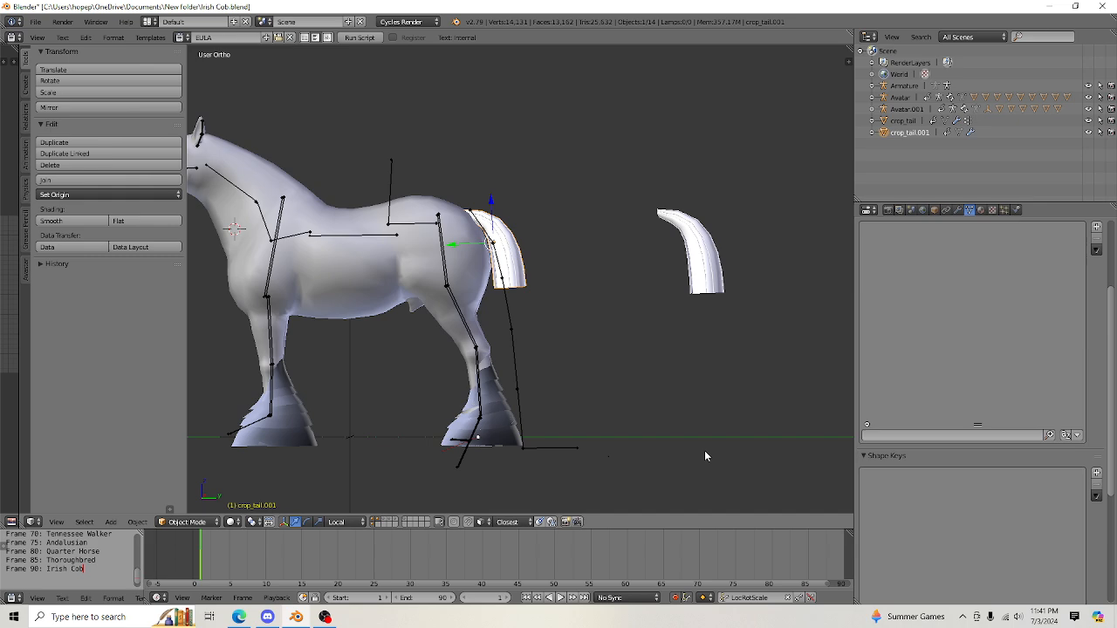
pyautogui.moveTo(666, 436)
pyautogui.mouseDown(button='middle')
pyautogui.moveTo(579, 446)
pyautogui.moveTo(661, 447)
pyautogui.mouseUp(button='middle')
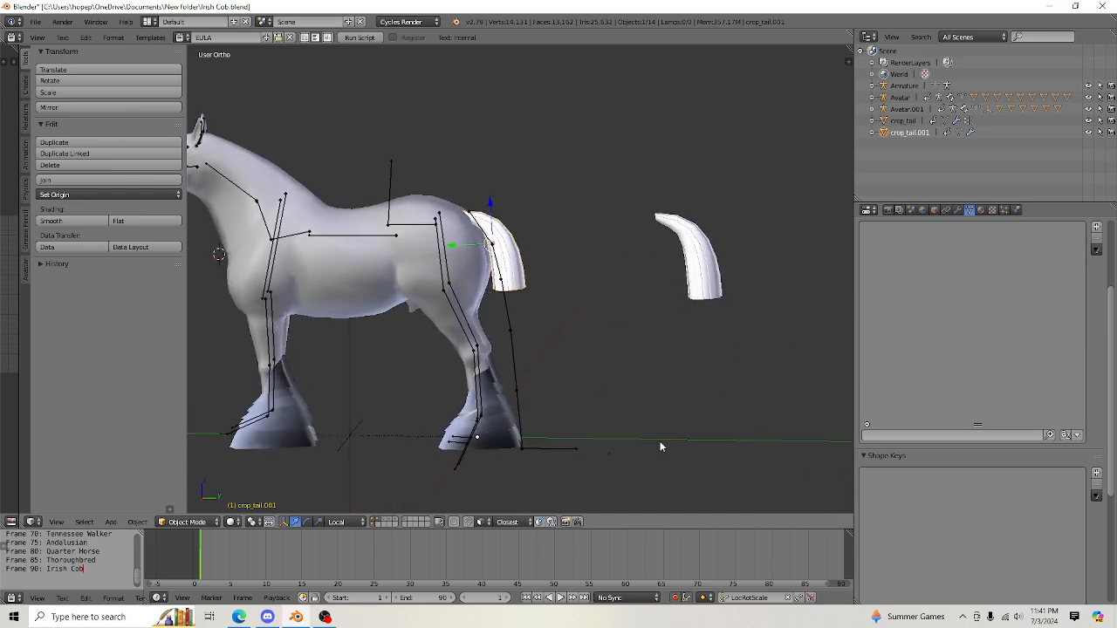
pyautogui.scroll(3, 578, 408)
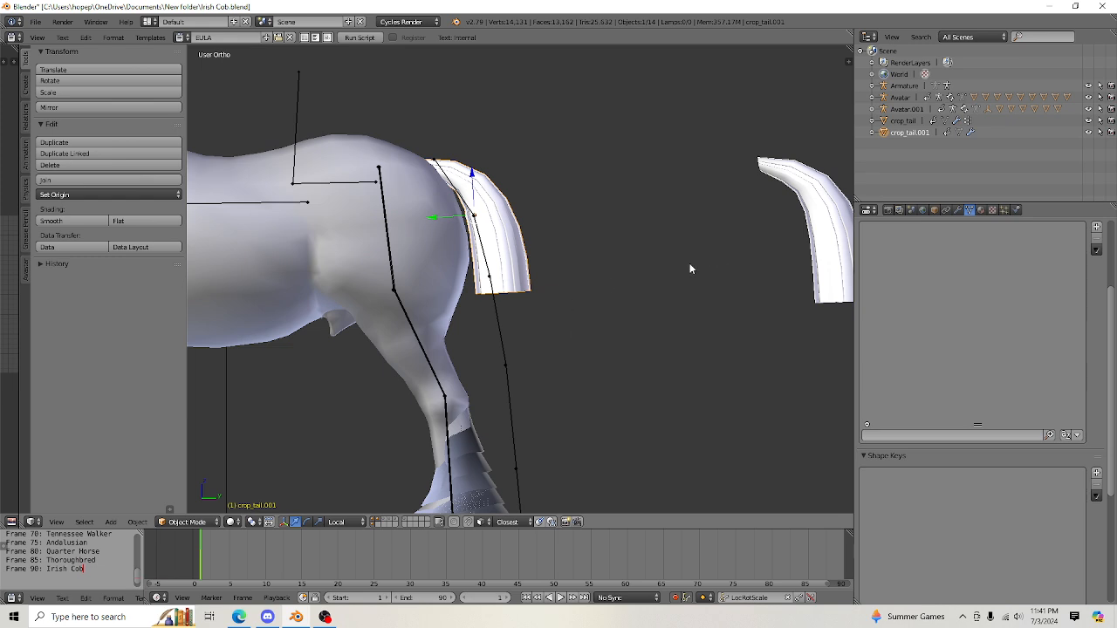
pyautogui.moveTo(595, 252); pyautogui.dragTo(587, 281, button='middle')
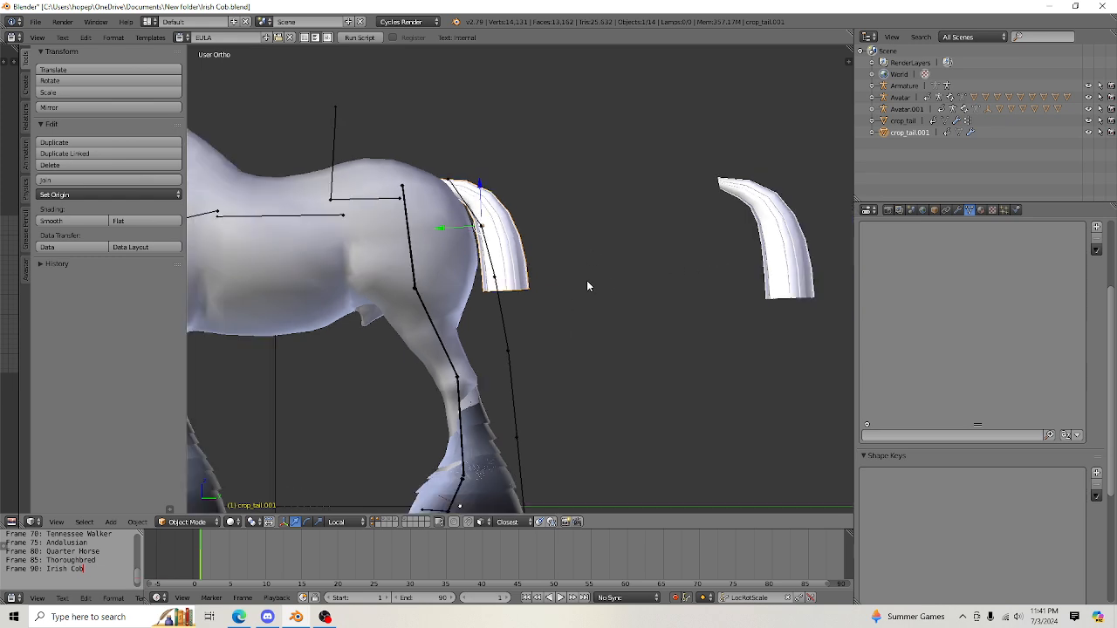
pyautogui.click(1096, 230)
pyautogui.doubleClick(912, 229)
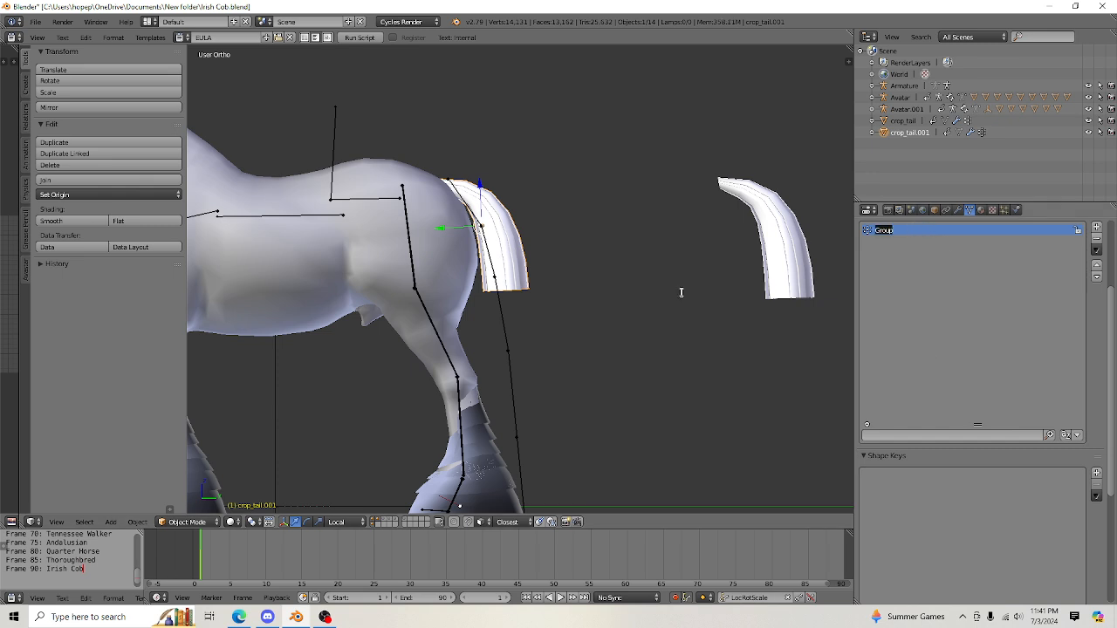
pyautogui.press('BackSpace')
# Switch the Avatar rig to Pose Mode and select the pelvis bone to check it against the horse's hindquarters.
pyautogui.rightClick(372, 202)
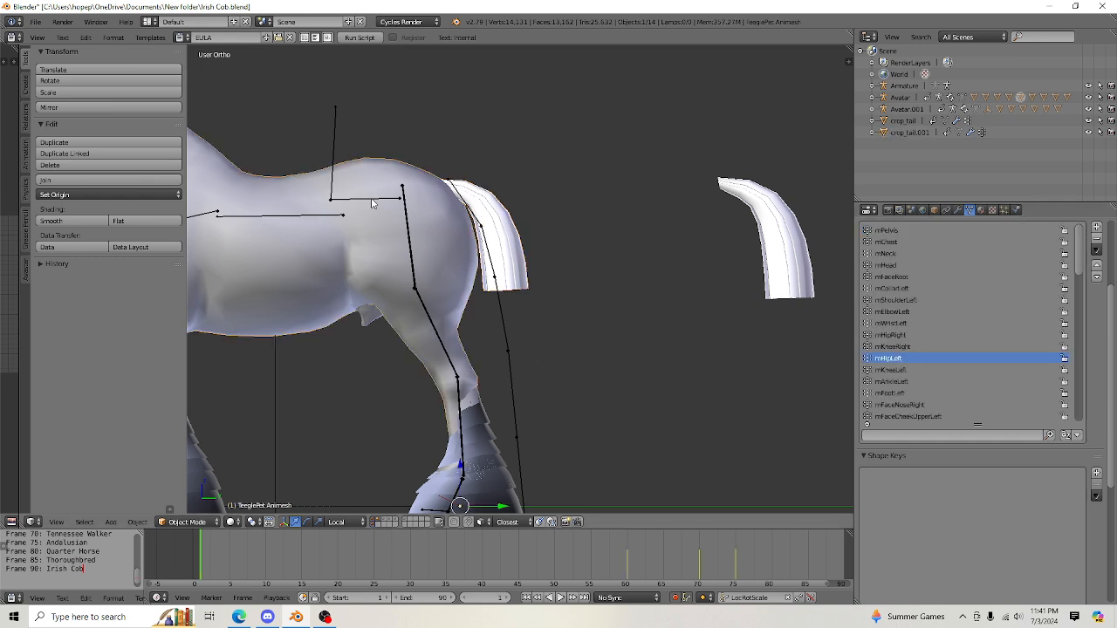
pyautogui.rightClick(372, 203)
pyautogui.click(186, 521)
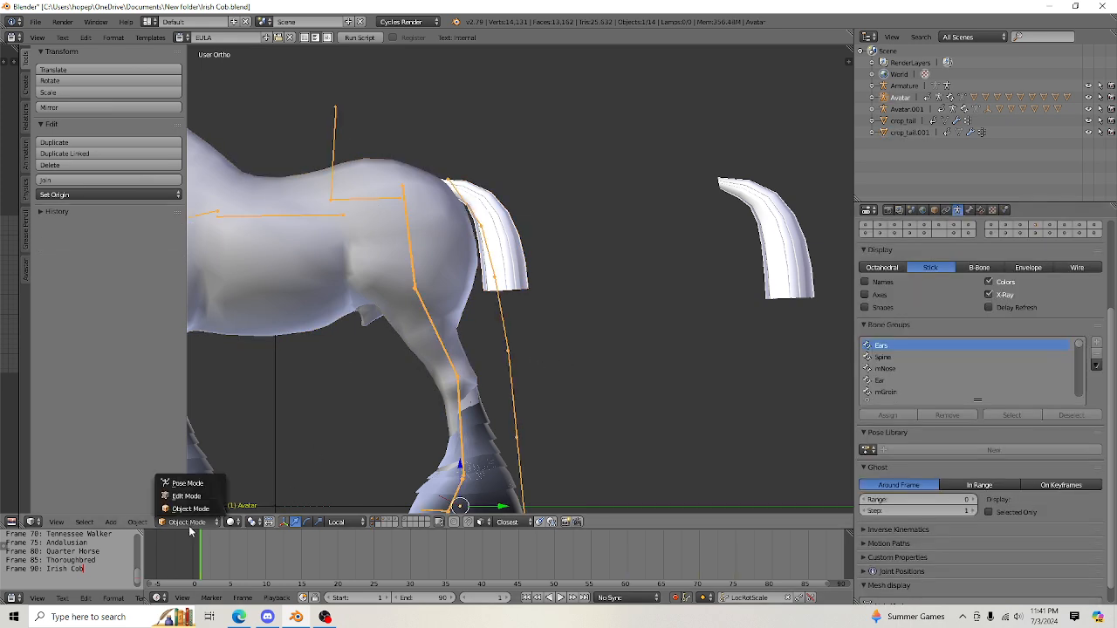
pyautogui.click(187, 483)
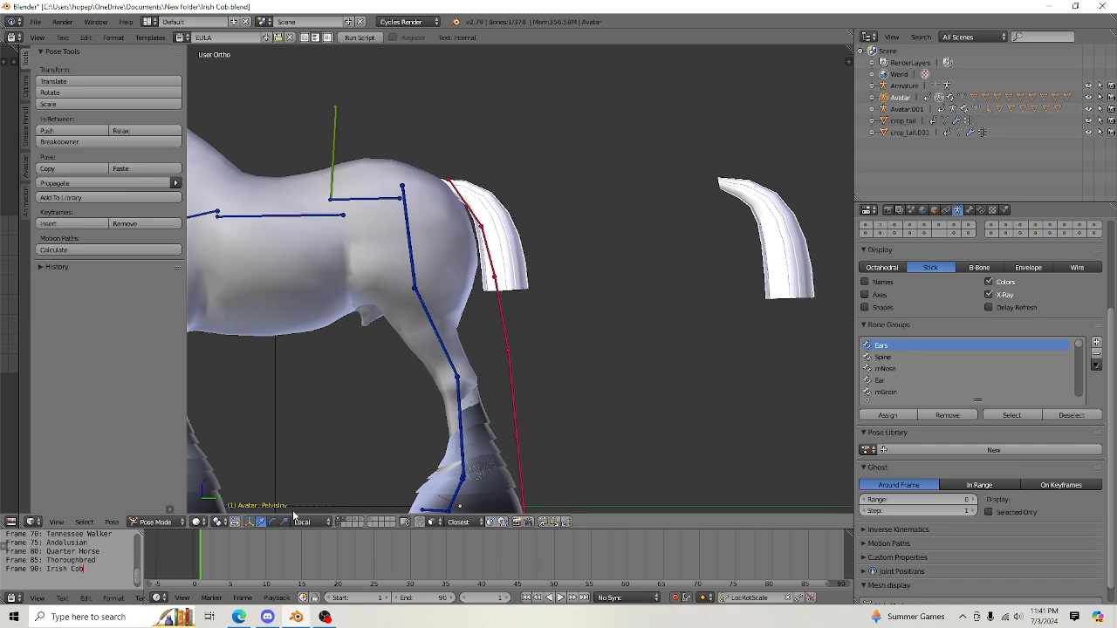
pyautogui.rightClick(366, 204)
pyautogui.scroll(-3, 270, 239)
pyautogui.scroll(-3, 393, 349)
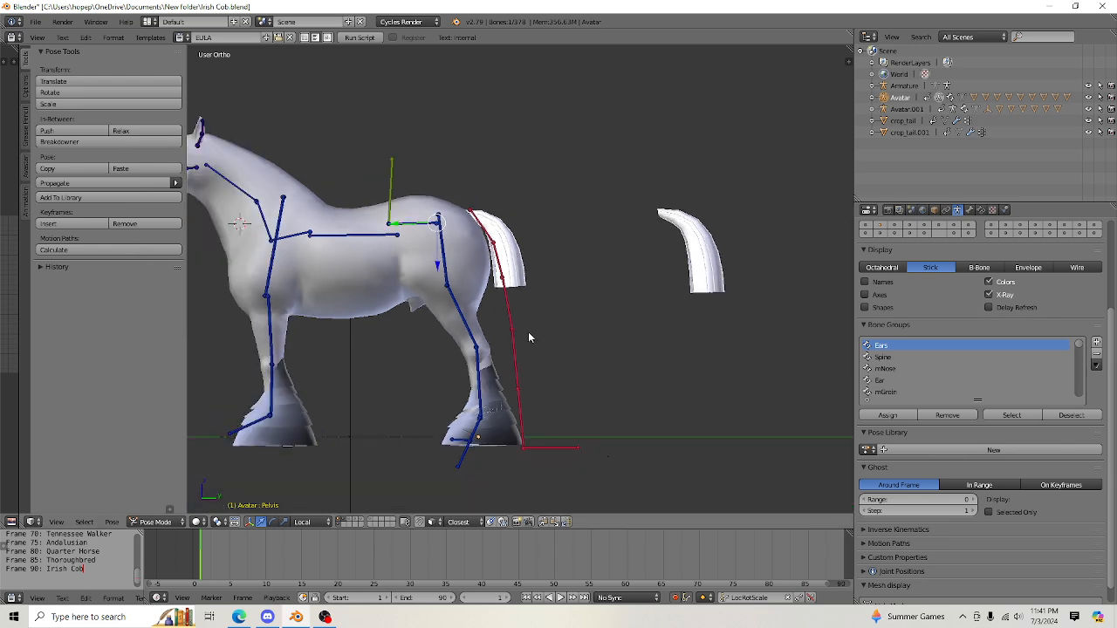
pyautogui.scroll(-2, 528, 331)
pyautogui.scroll(3, 420, 270)
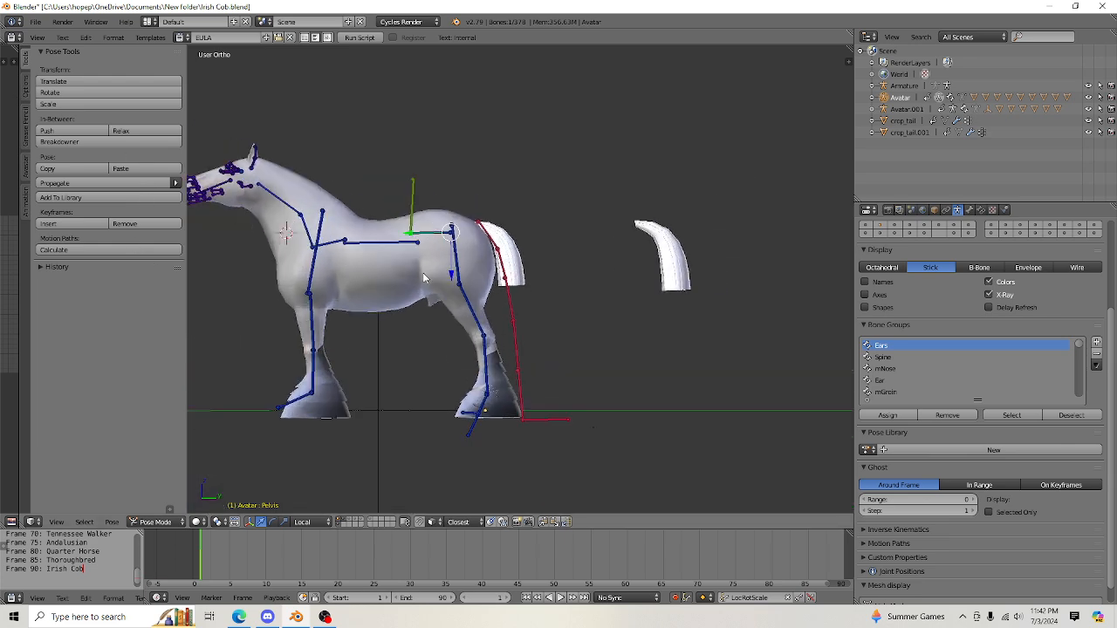
pyautogui.scroll(-1, 445, 367)
pyautogui.moveTo(445, 370); pyautogui.dragTo(394, 371, button='middle')
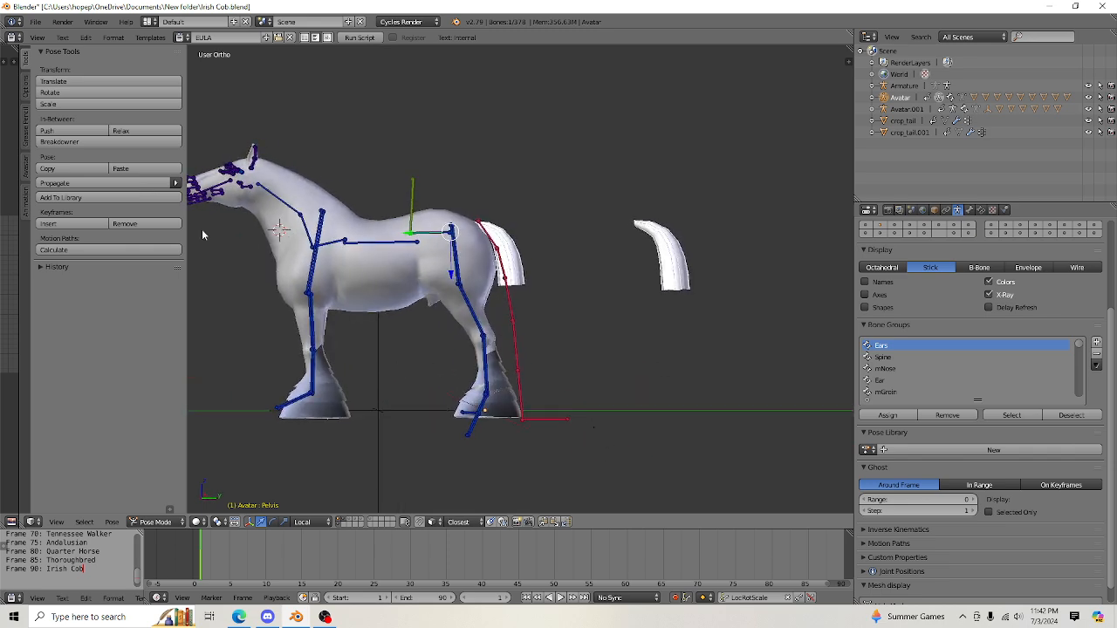
# Reselect the attached crop_tail.001 mesh and add a vertex group named mTail1.
pyautogui.rightClick(489, 250)
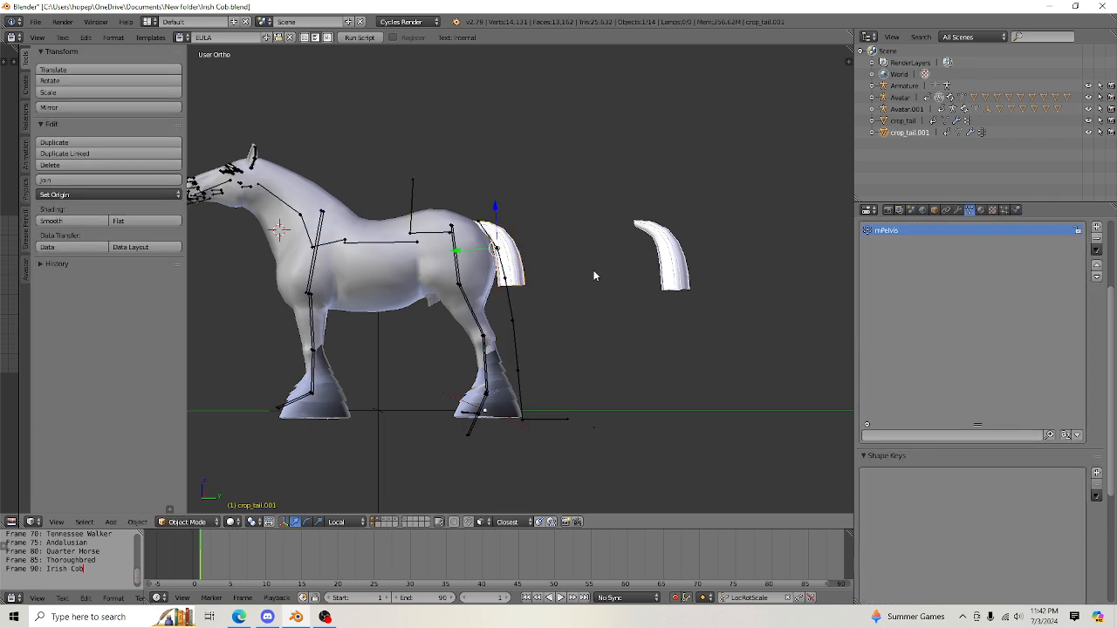
pyautogui.scroll(3, 593, 275)
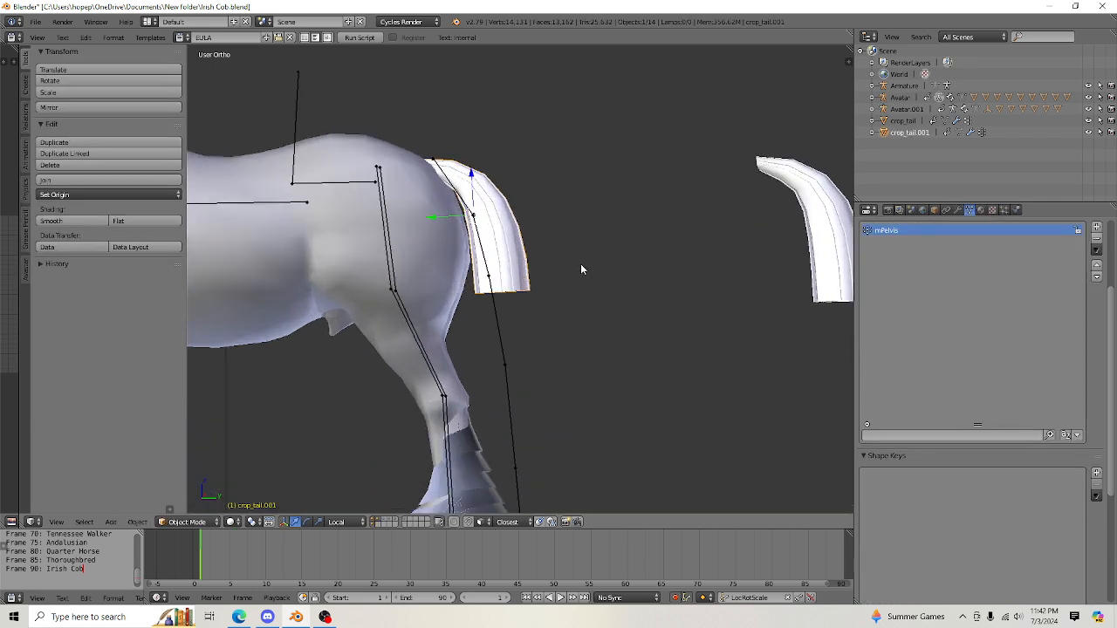
pyautogui.moveTo(586, 264); pyautogui.dragTo(575, 257, button='middle')
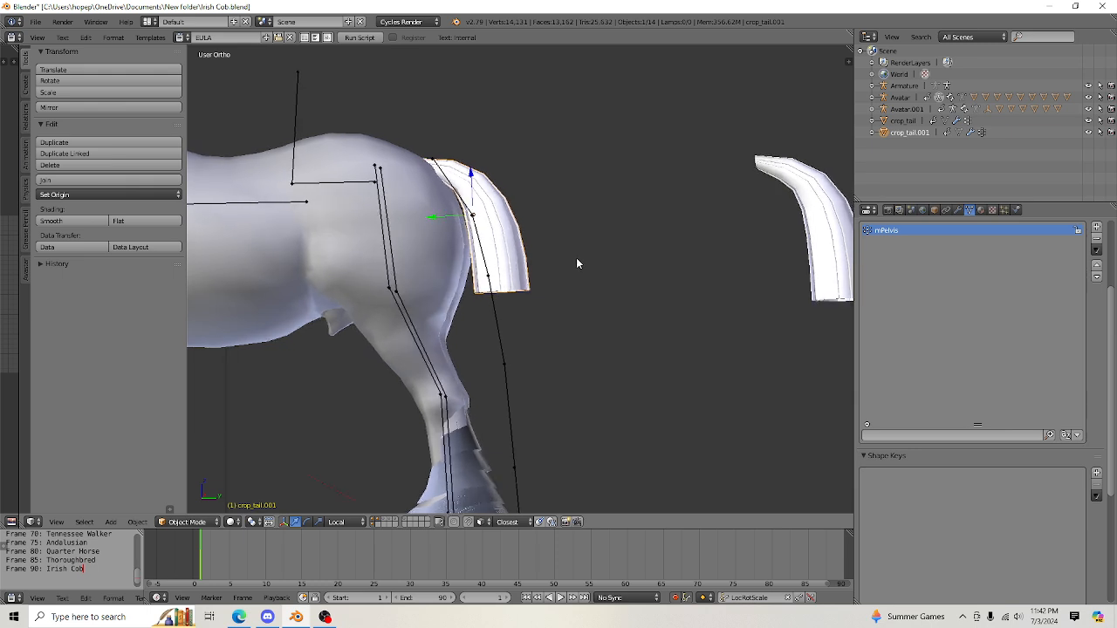
pyautogui.click(1096, 227)
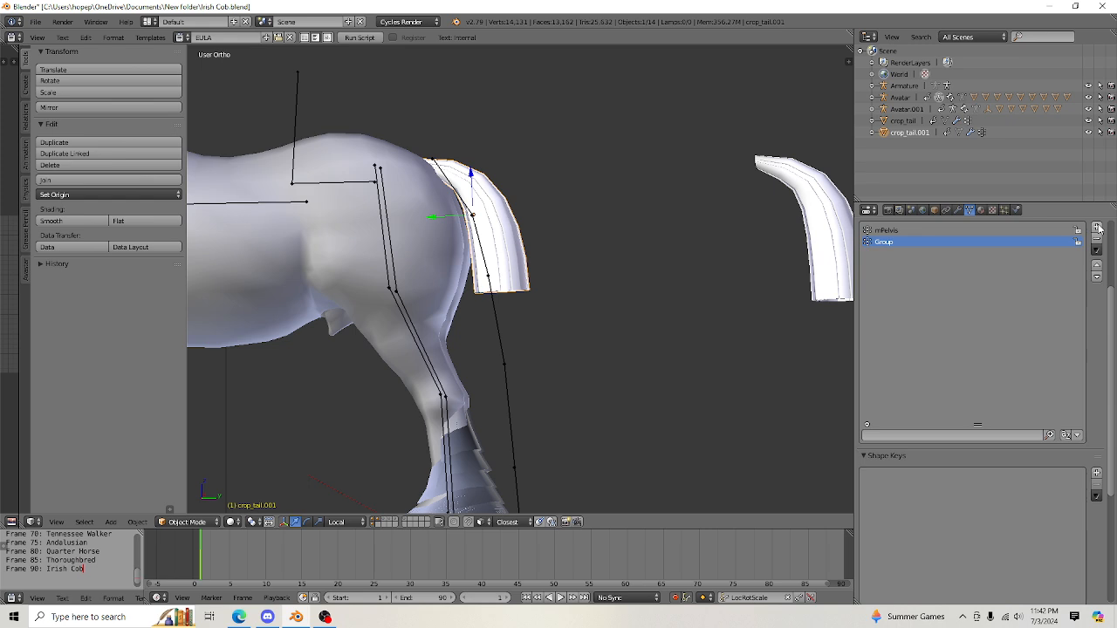
pyautogui.doubleClick(897, 241)
pyautogui.write('mTail1')
# Add two more vertex groups to crop_tail.001, named mTail2 and mTail3.
pyautogui.click(1097, 227)
pyautogui.doubleClick(948, 254)
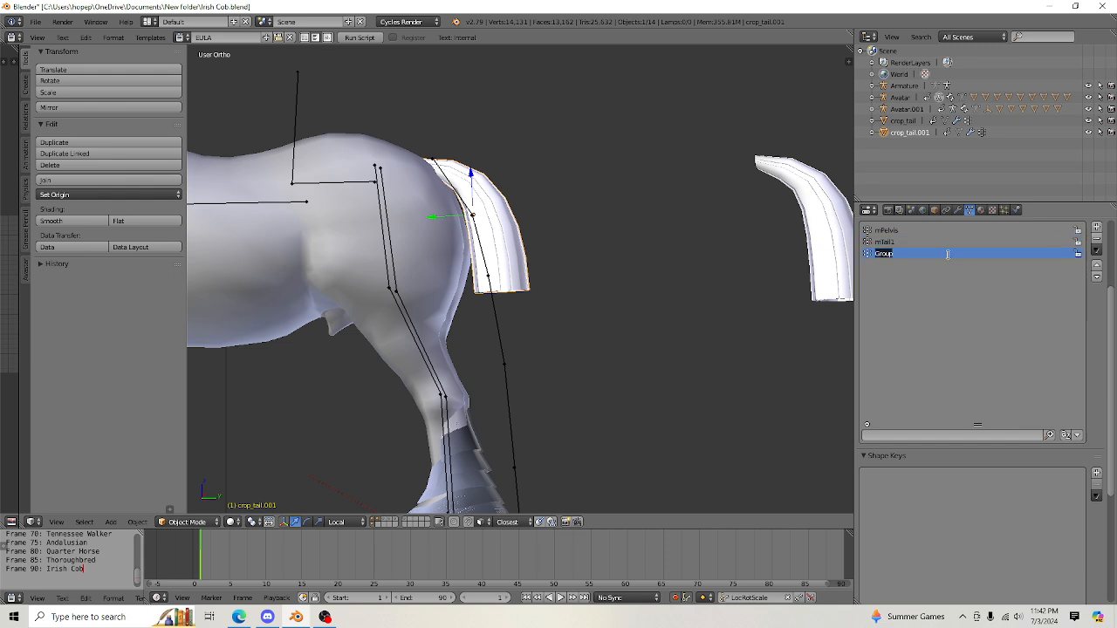
pyautogui.write('m')
pyautogui.click(1097, 226)
pyautogui.doubleClick(894, 265)
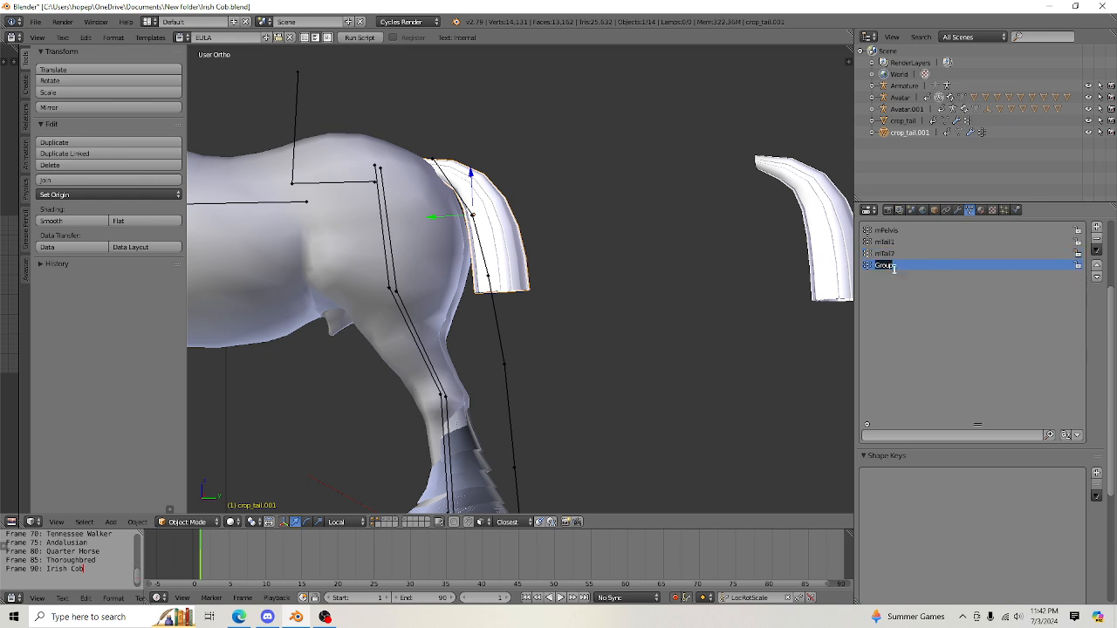
pyautogui.write('m')
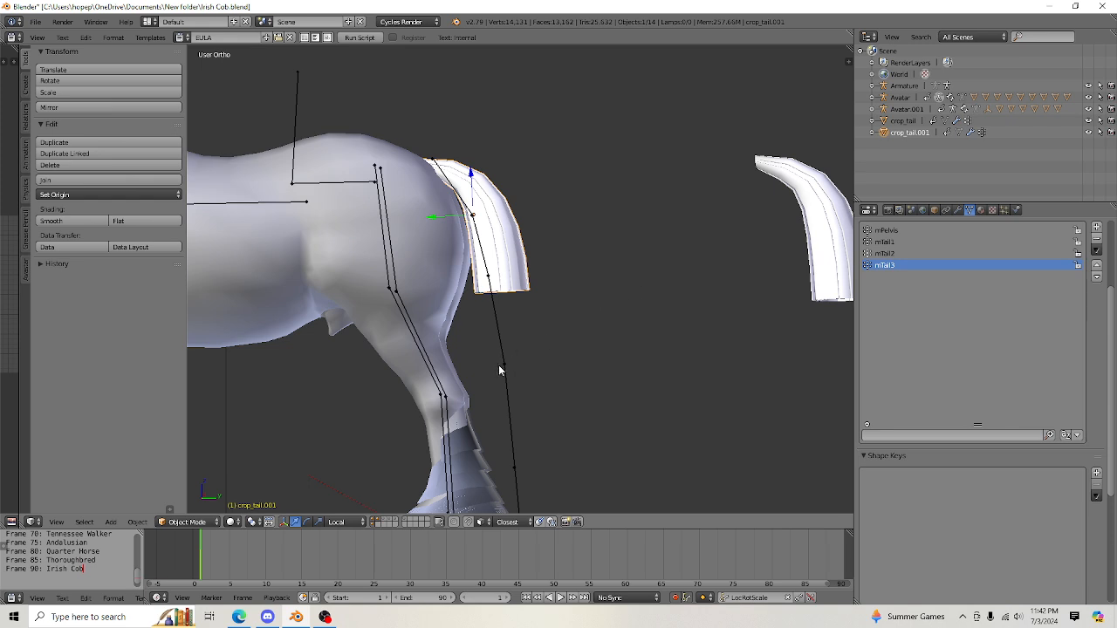
# Enter Weight Paint mode on crop_tail.001 and set the brush to weight 0.438 with Add blending.
pyautogui.moveTo(499, 365); pyautogui.dragTo(499, 370, button='middle')
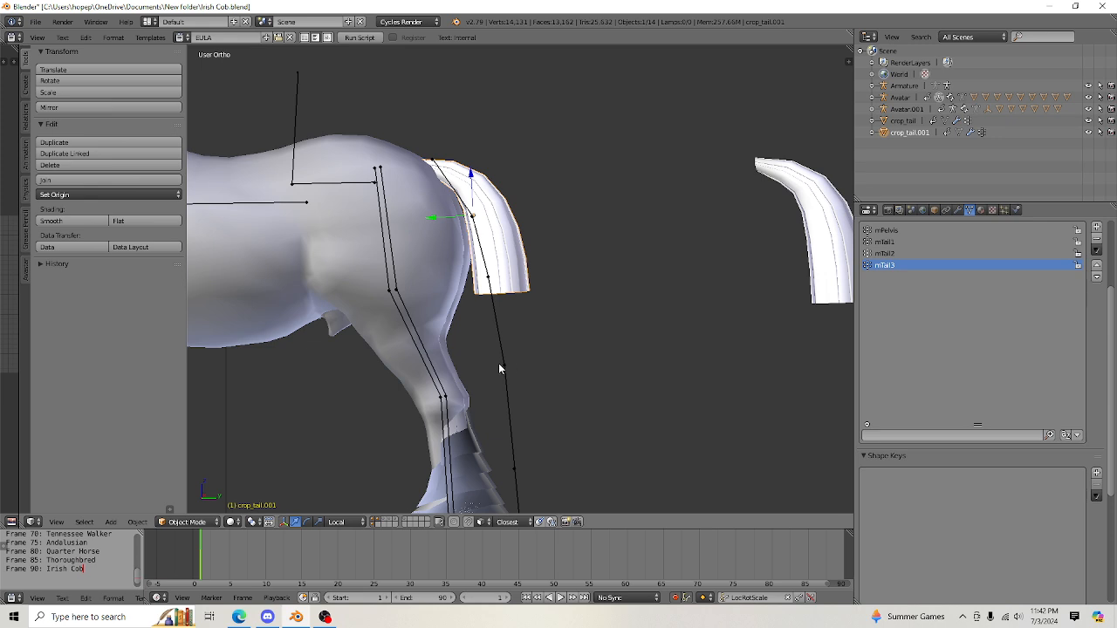
pyautogui.click(186, 522)
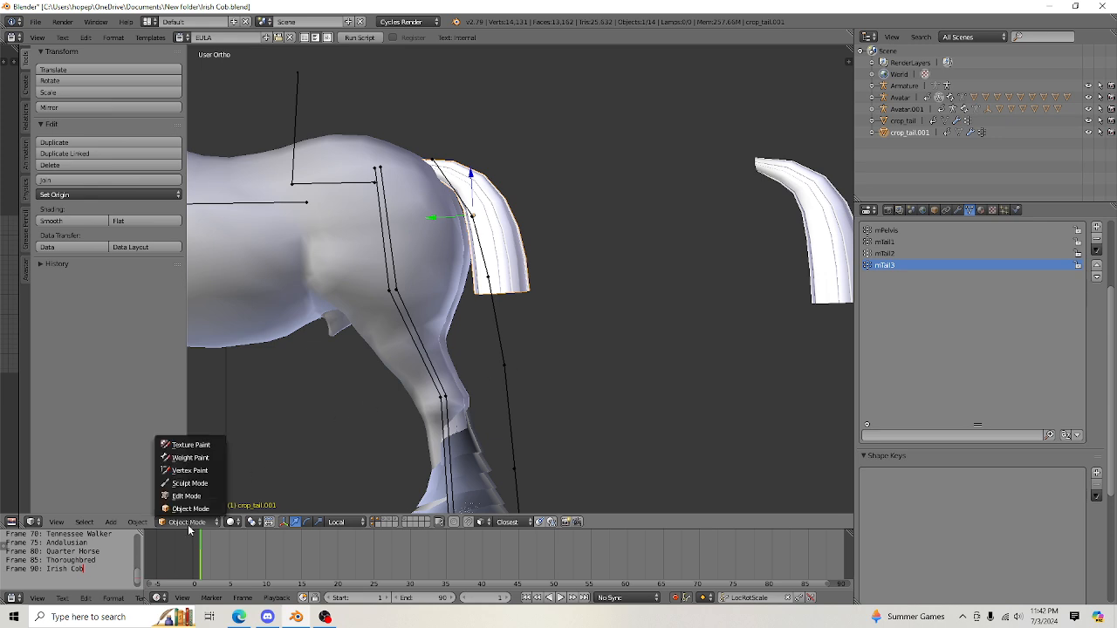
pyautogui.click(190, 459)
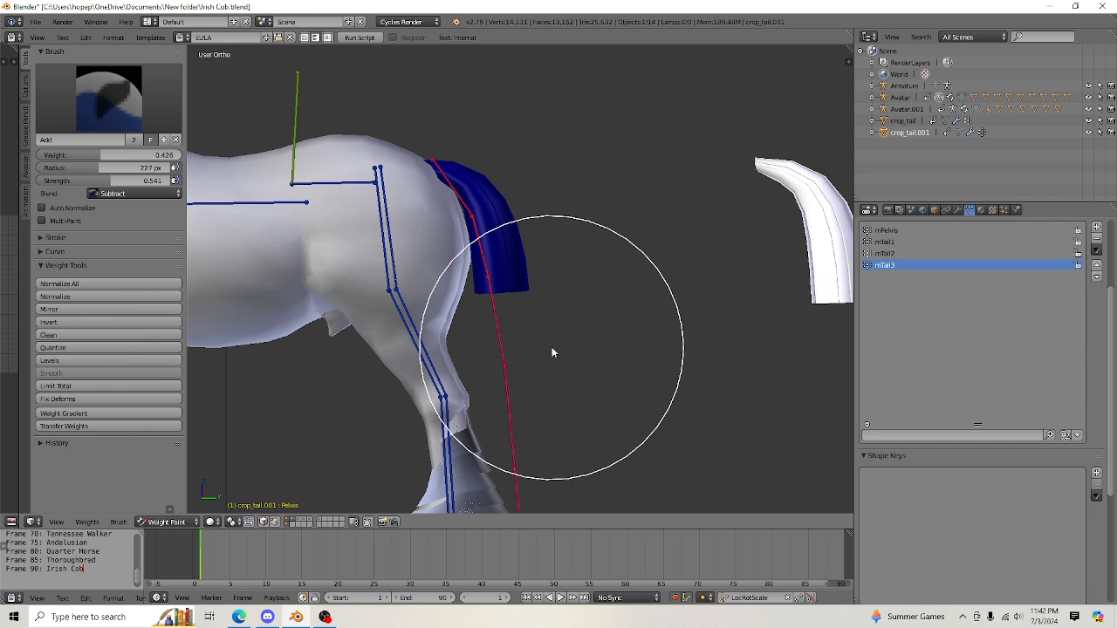
pyautogui.moveTo(76, 157); pyautogui.dragTo(13, 157)
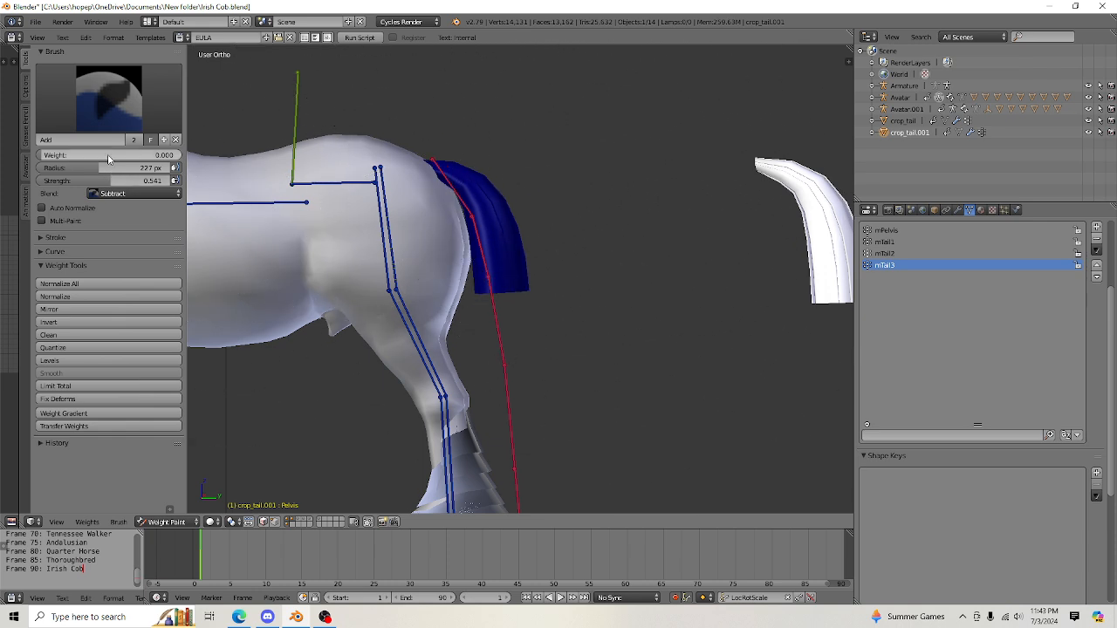
pyautogui.moveTo(107, 154); pyautogui.dragTo(171, 154)
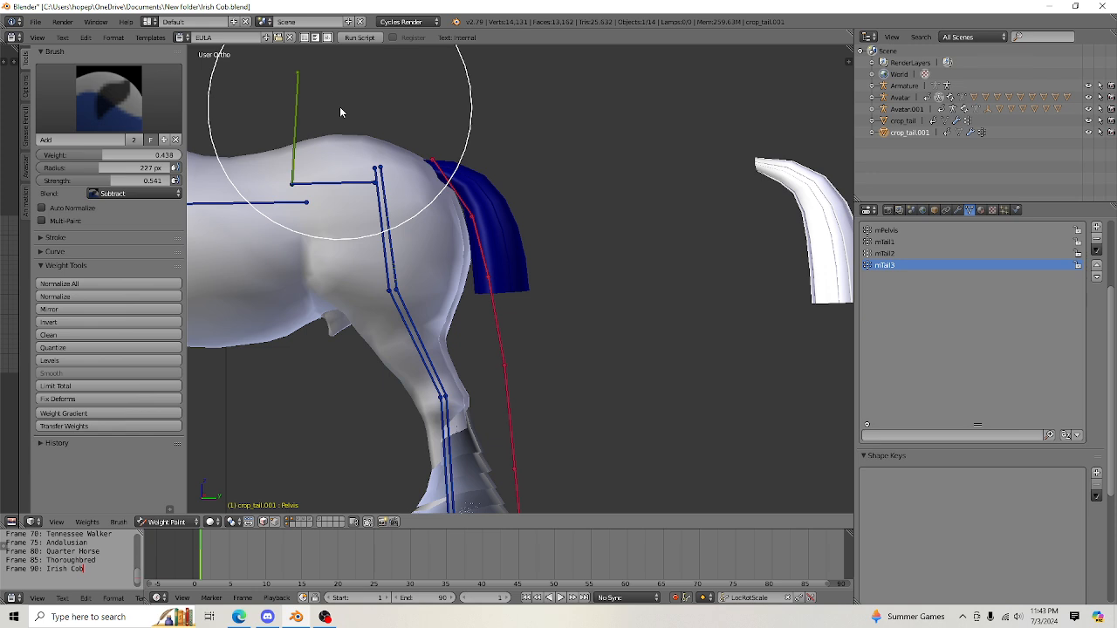
pyautogui.click(139, 193)
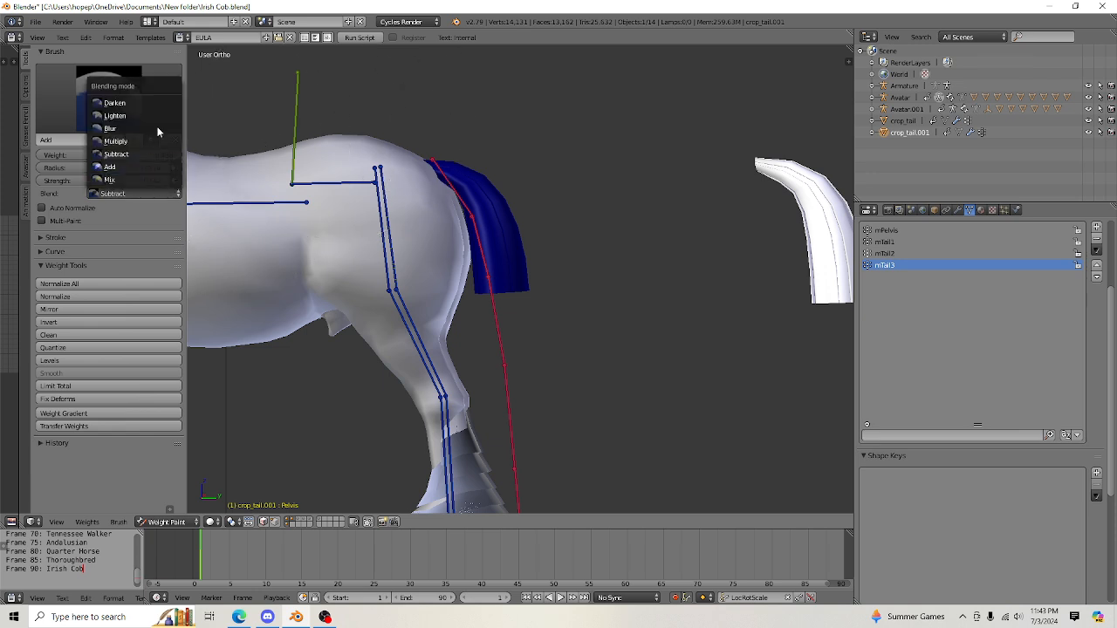
pyautogui.click(121, 167)
pyautogui.moveTo(518, 172)
pyautogui.mouseDown(button='middle')
pyautogui.moveTo(523, 180)
pyautogui.moveTo(504, 181)
pyautogui.moveTo(511, 170)
pyautogui.mouseUp(button='middle')
# Paint the mPelvis group onto the tail's root with brush weight 0.455, strongest where it meets the rump, and inspect the gradient.
pyautogui.click(928, 231)
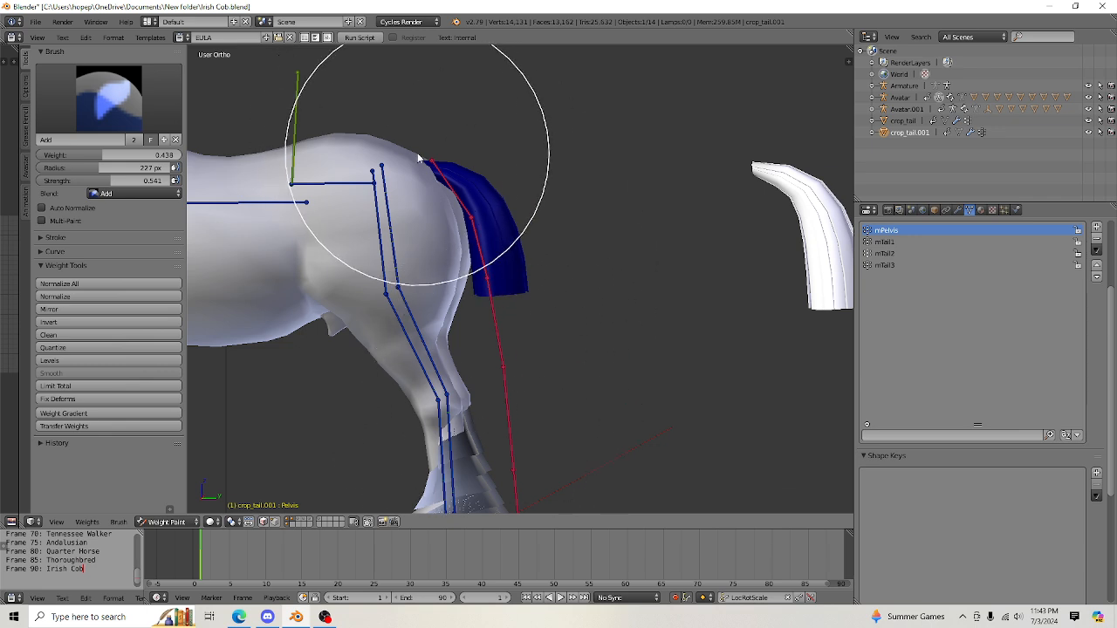
pyautogui.keyDown('shift'); pyautogui.moveTo(611, 247); pyautogui.dragTo(622, 294, button='middle'); pyautogui.keyUp('shift')
pyautogui.moveTo(416, 205); pyautogui.dragTo(495, 255, button='middle')
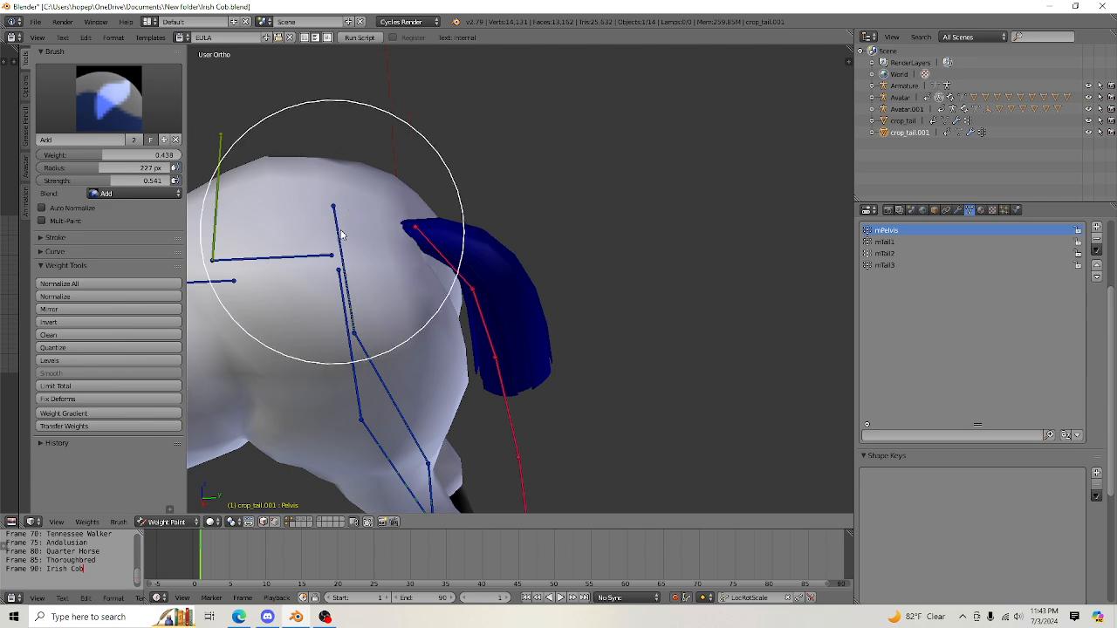
pyautogui.moveTo(568, 312)
pyautogui.mouseDown(button='middle')
pyautogui.moveTo(558, 247)
pyautogui.moveTo(578, 253)
pyautogui.moveTo(520, 262)
pyautogui.moveTo(527, 297)
pyautogui.moveTo(411, 219)
pyautogui.mouseUp(button='middle')
pyautogui.scroll(2, 404, 229)
pyautogui.moveTo(220, 182)
pyautogui.mouseDown(button='middle')
pyautogui.moveTo(511, 257)
pyautogui.moveTo(623, 199)
pyautogui.moveTo(630, 260)
pyautogui.mouseUp(button='middle')
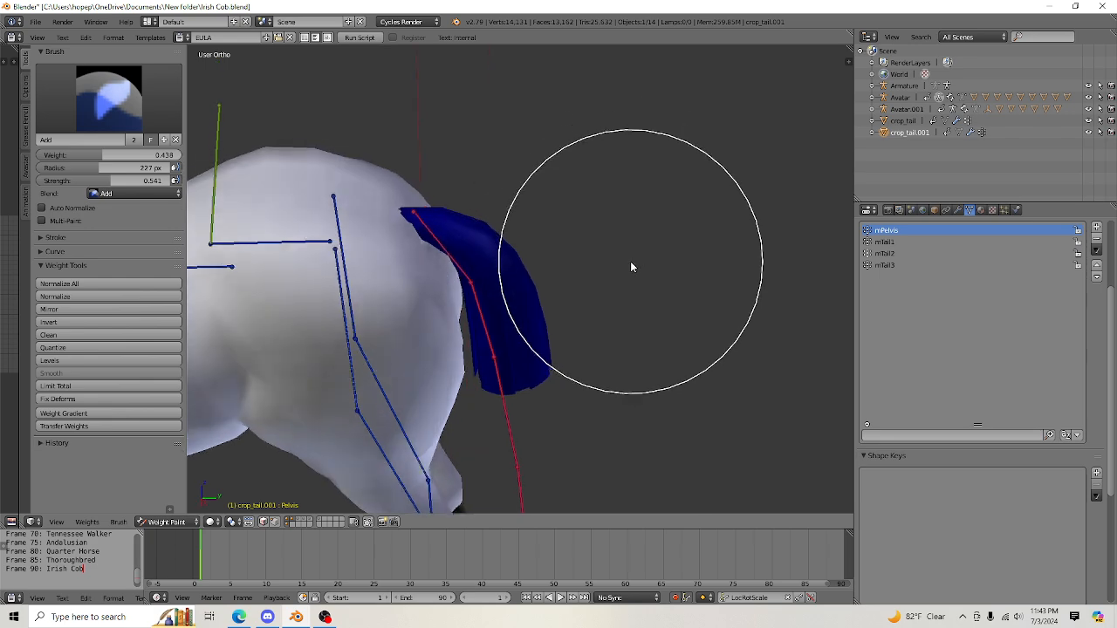
pyautogui.moveTo(97, 154); pyautogui.dragTo(104, 155)
pyautogui.moveTo(339, 203)
pyautogui.mouseDown()
pyautogui.moveTo(398, 191)
pyautogui.moveTo(452, 209)
pyautogui.mouseUp()
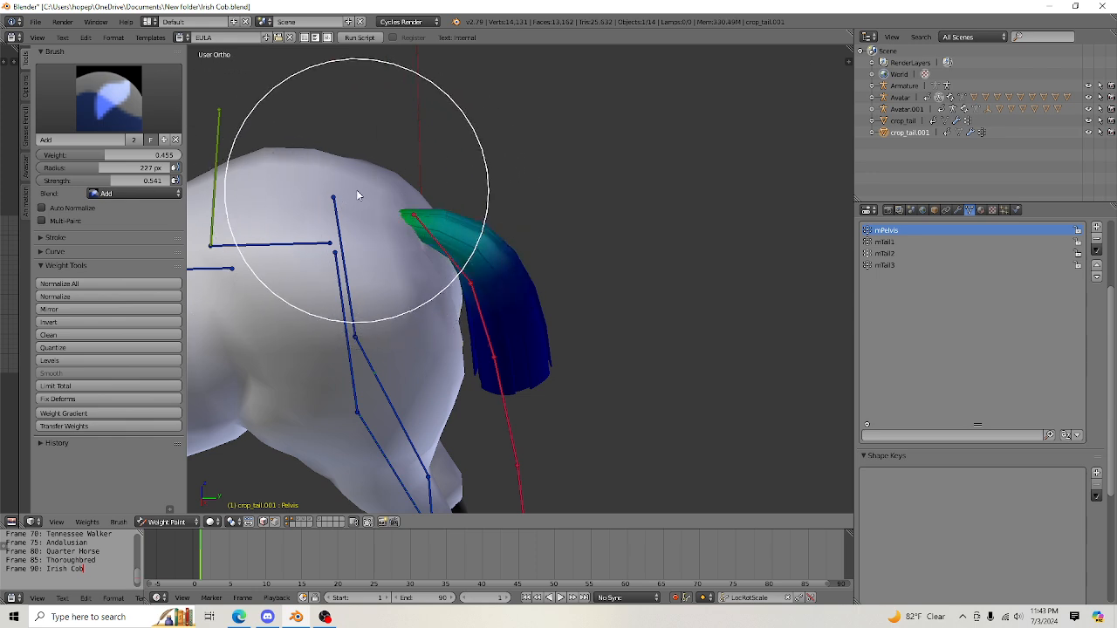
pyautogui.moveTo(357, 192); pyautogui.dragTo(440, 207)
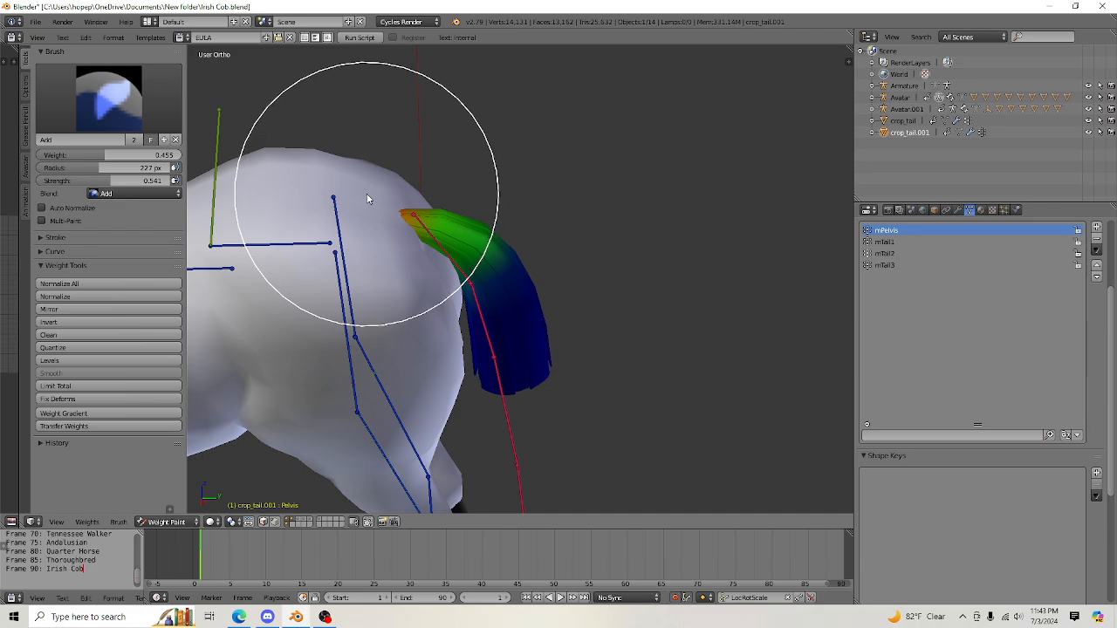
pyautogui.moveTo(306, 236); pyautogui.dragTo(320, 233)
pyautogui.moveTo(601, 330)
pyautogui.mouseDown(button='middle')
pyautogui.moveTo(603, 296)
pyautogui.moveTo(511, 337)
pyautogui.moveTo(466, 326)
pyautogui.moveTo(611, 304)
pyautogui.moveTo(643, 386)
pyautogui.moveTo(274, 419)
pyautogui.mouseUp(button='middle')
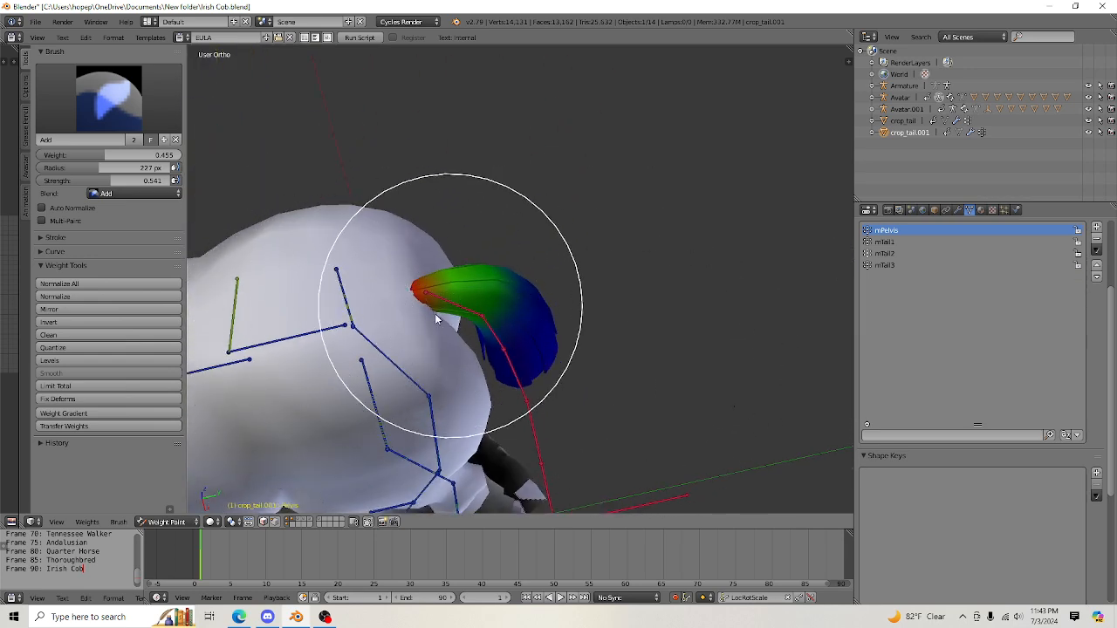
pyautogui.moveTo(560, 337)
pyautogui.mouseDown(button='middle')
pyautogui.moveTo(540, 290)
pyautogui.moveTo(561, 277)
pyautogui.moveTo(282, 250)
pyautogui.mouseUp(button='middle')
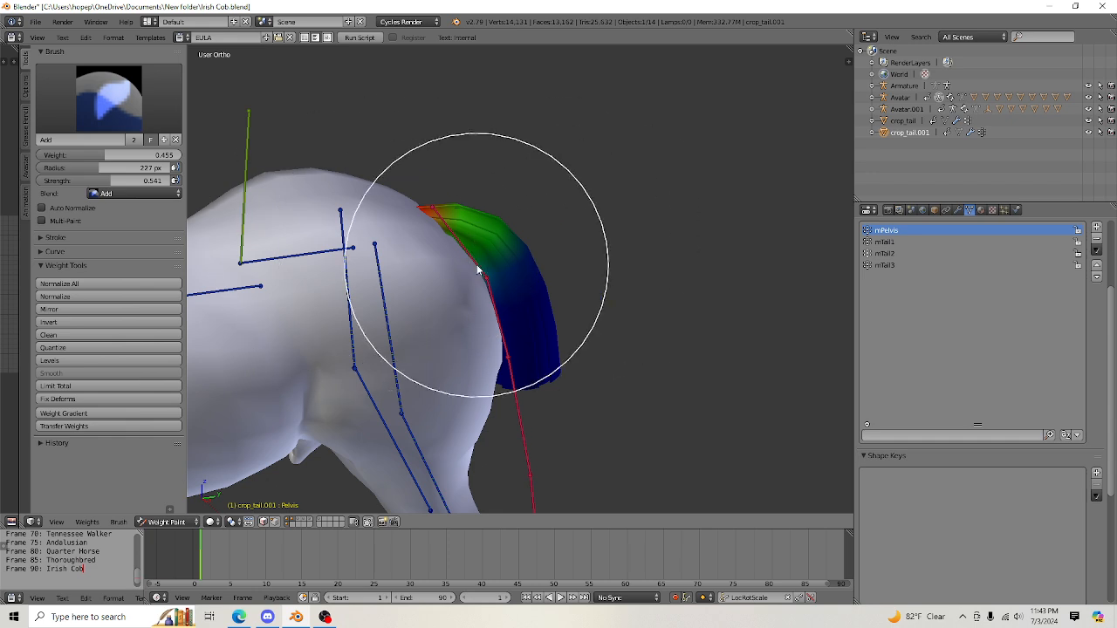
pyautogui.moveTo(568, 358)
pyautogui.mouseDown(button='middle')
pyautogui.moveTo(546, 360)
pyautogui.moveTo(567, 347)
pyautogui.moveTo(339, 183)
pyautogui.mouseUp(button='middle')
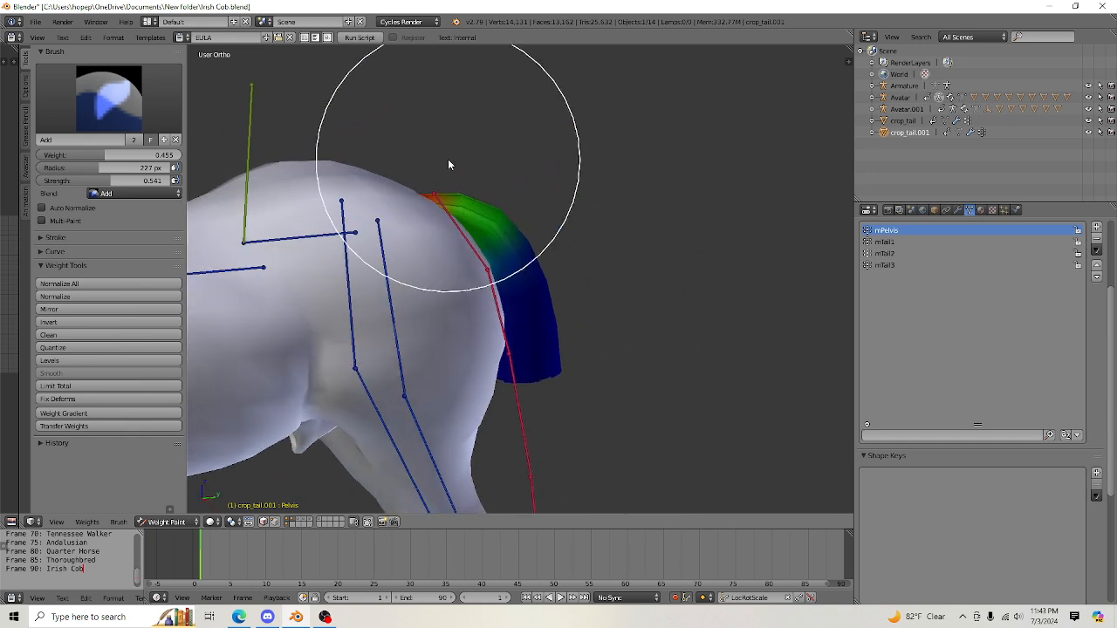
# Switch crop_tail.001 to Object Mode, select the Avatar armature's Pelvis bone and rotate it to test the tail root's weighting.
pyautogui.click(166, 521)
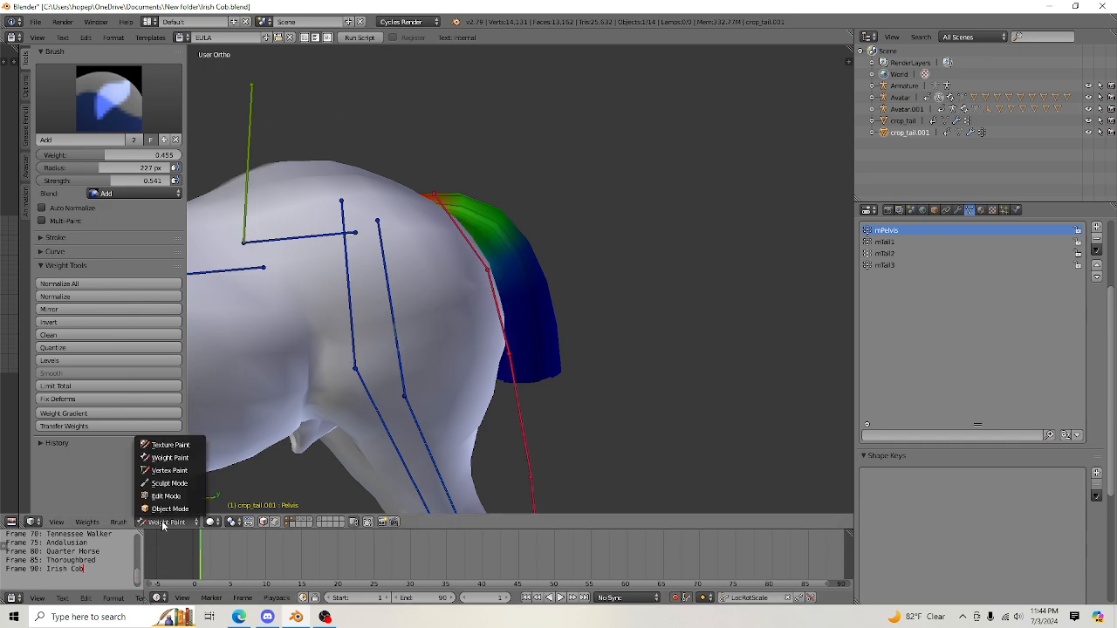
pyautogui.click(161, 509)
pyautogui.rightClick(303, 241)
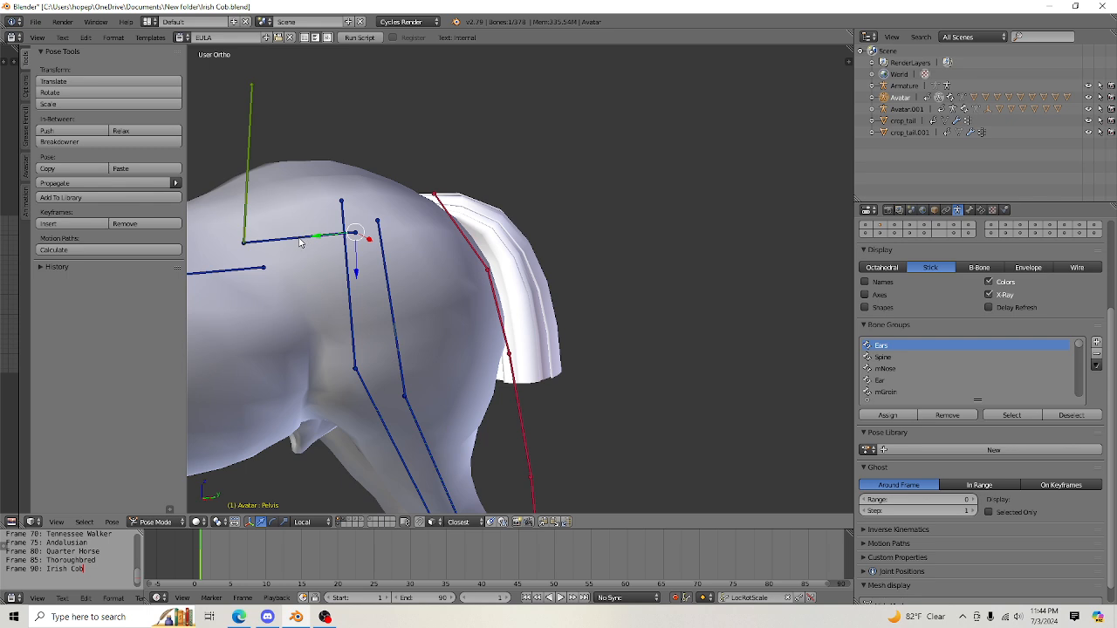
pyautogui.scroll(-2, 448, 225)
pyautogui.moveTo(556, 290); pyautogui.dragTo(563, 234, button='middle')
pyautogui.press('r')
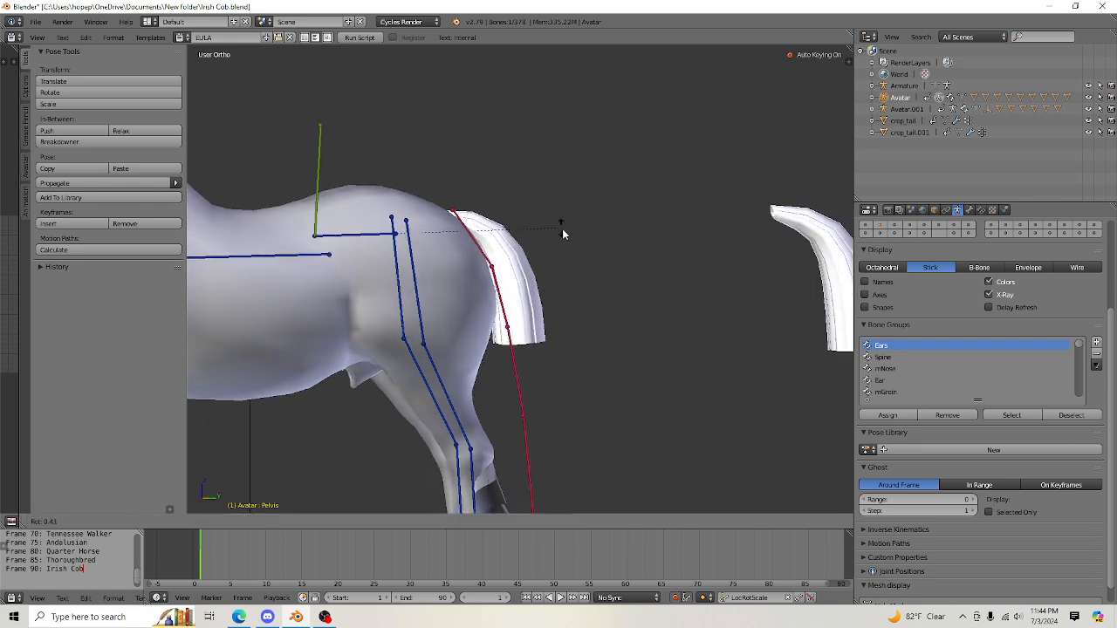
pyautogui.click(572, 296)
# Rotate the PelvisInv bone down and up to test how the cropped tail follows the rump, and undo the rotation.
pyautogui.press('r')
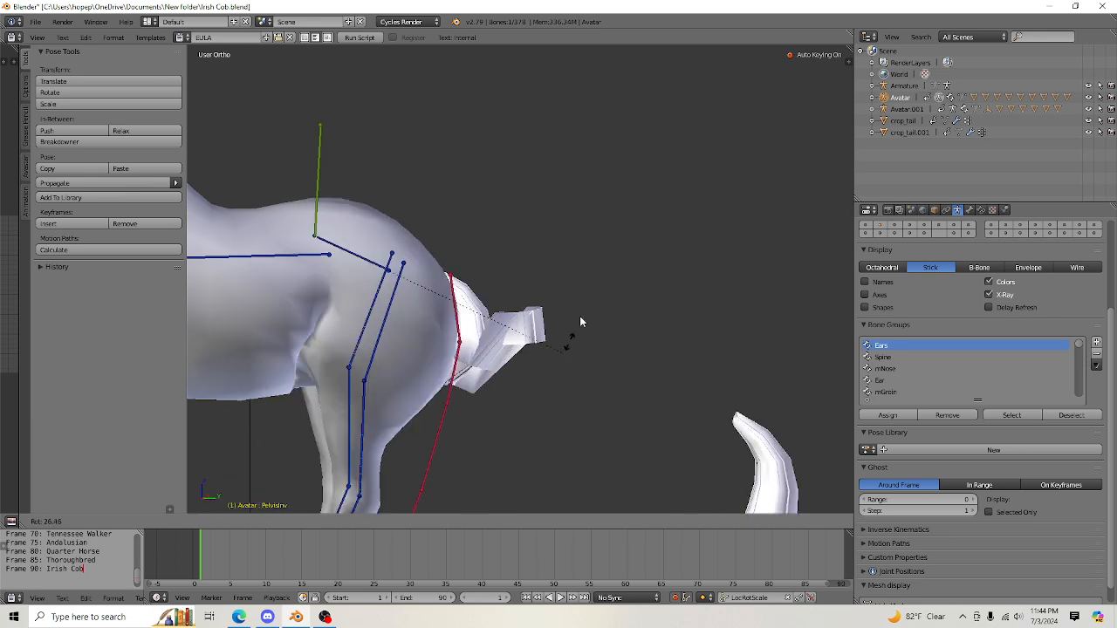
pyautogui.click(605, 180)
pyautogui.scroll(-3, 782, 205)
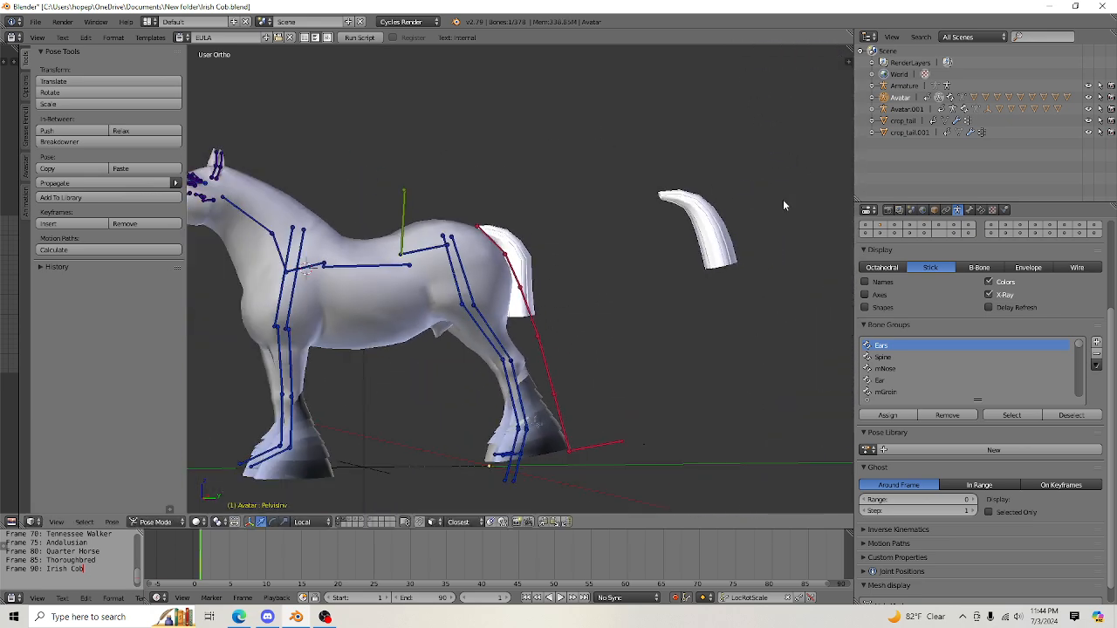
pyautogui.scroll(4, 651, 270)
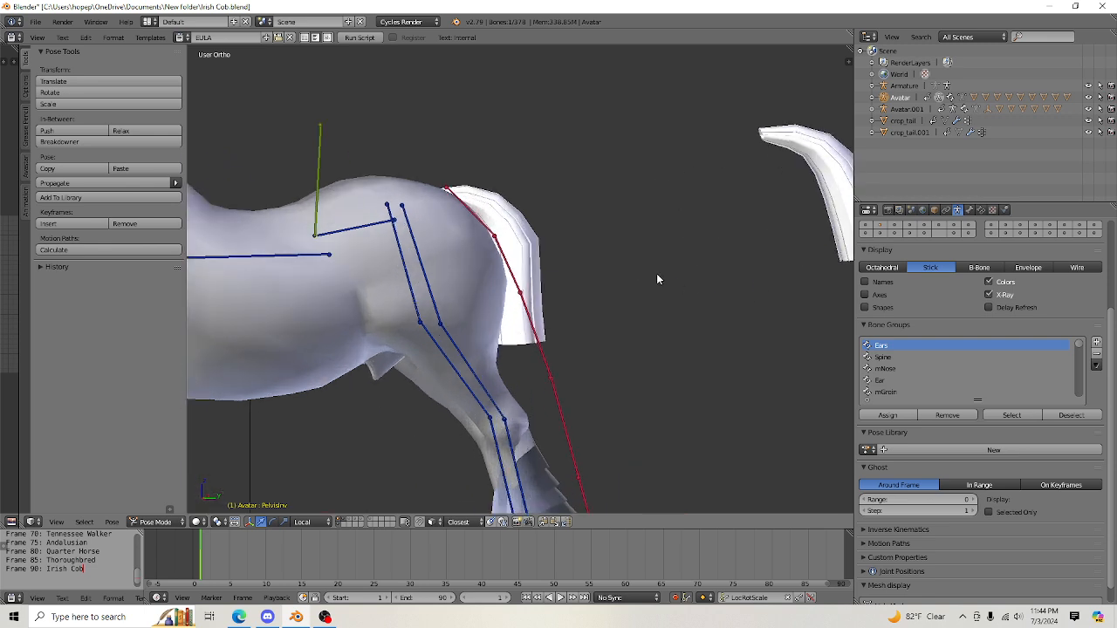
pyautogui.scroll(-2, 656, 273)
pyautogui.hotkey('ctrl', 'z')
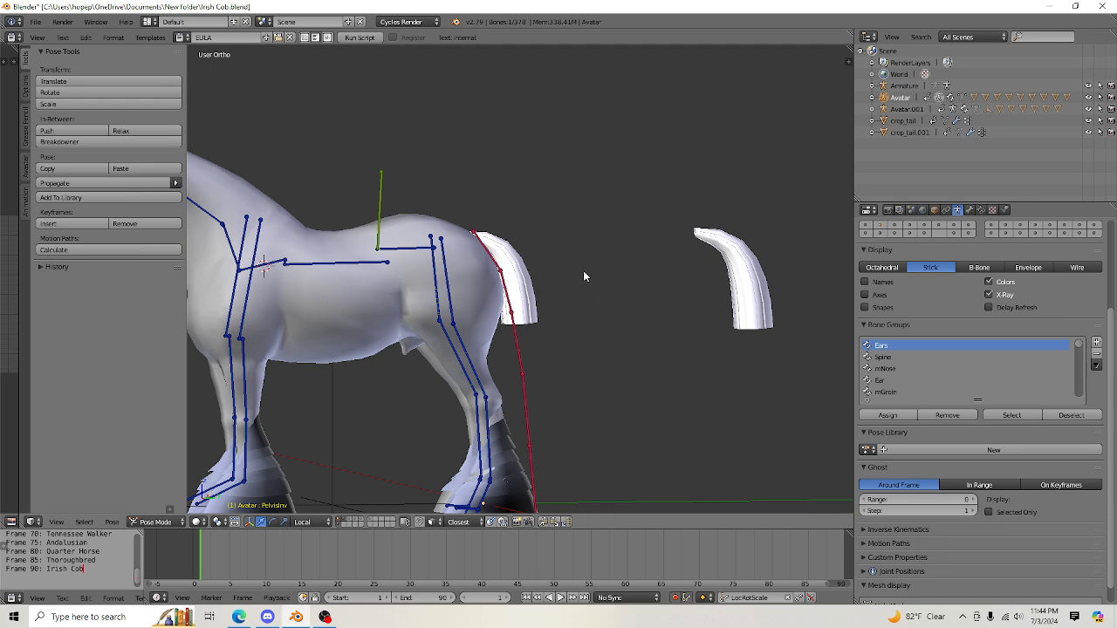
# Rotate the Tail3 bone to test its influence on the cropped tails, and undo the rotation.
pyautogui.rightClick(532, 323)
pyautogui.press('r')
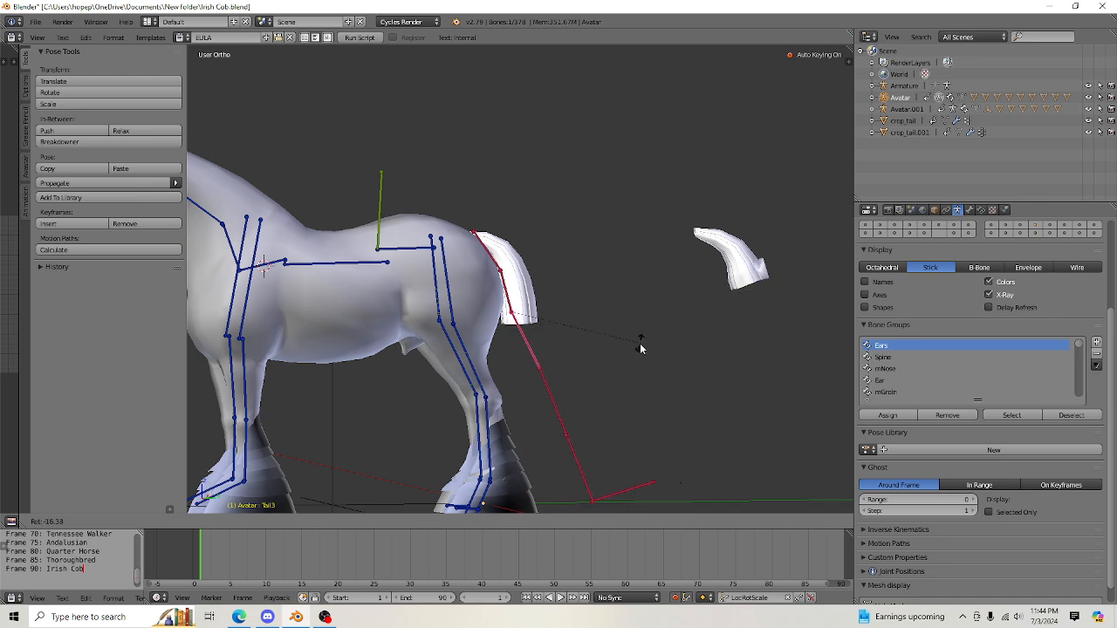
pyautogui.click(627, 362)
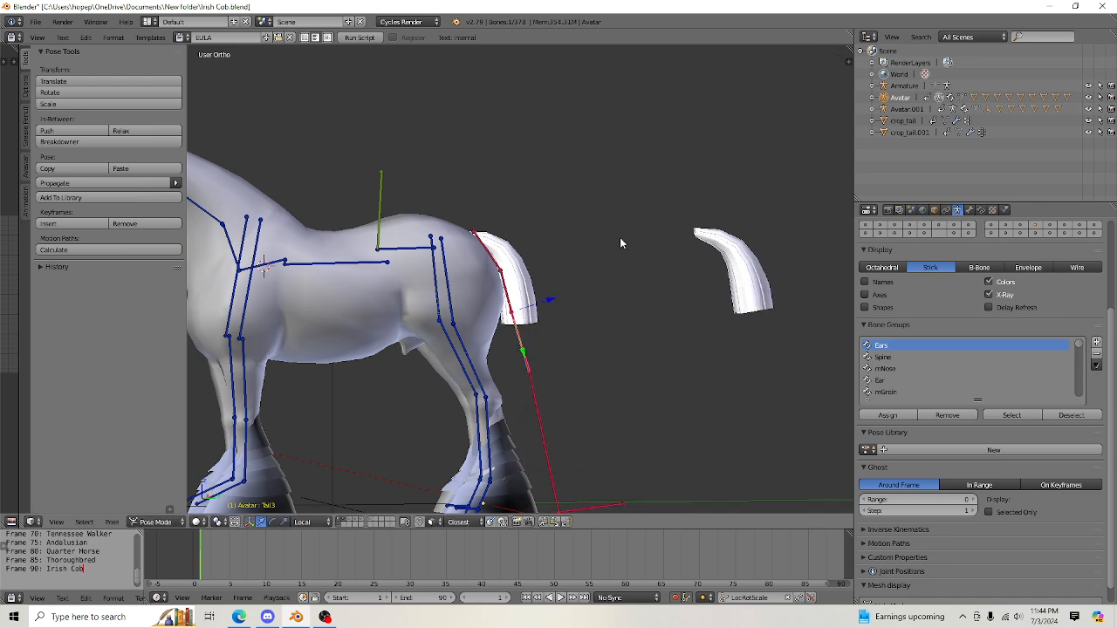
pyautogui.moveTo(505, 247); pyautogui.dragTo(481, 279, button='middle')
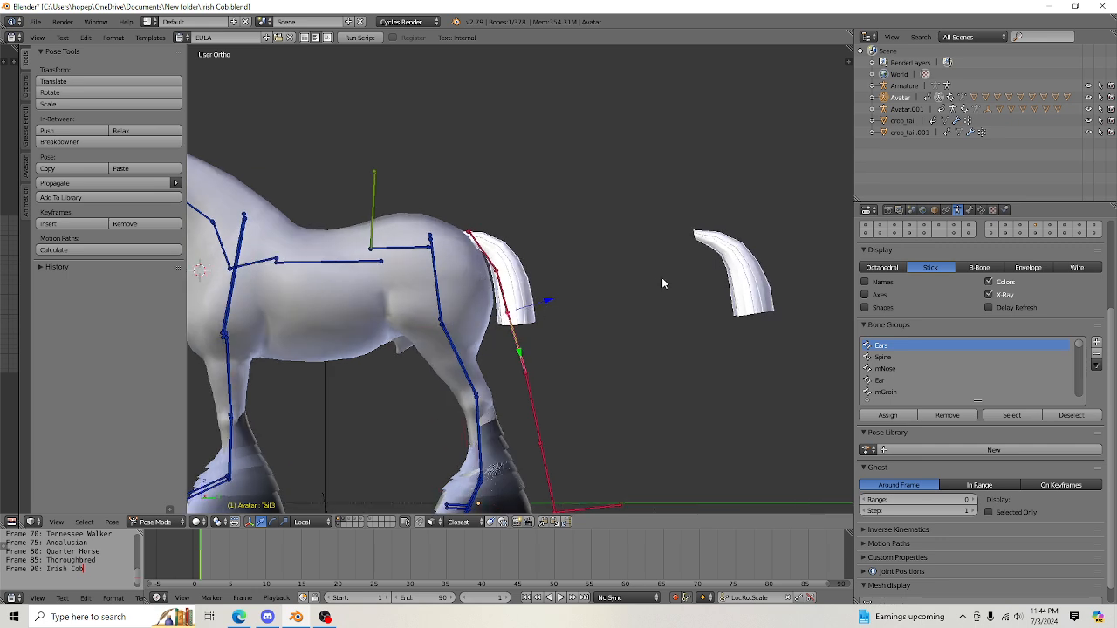
pyautogui.hotkey('ctrl', 'z')
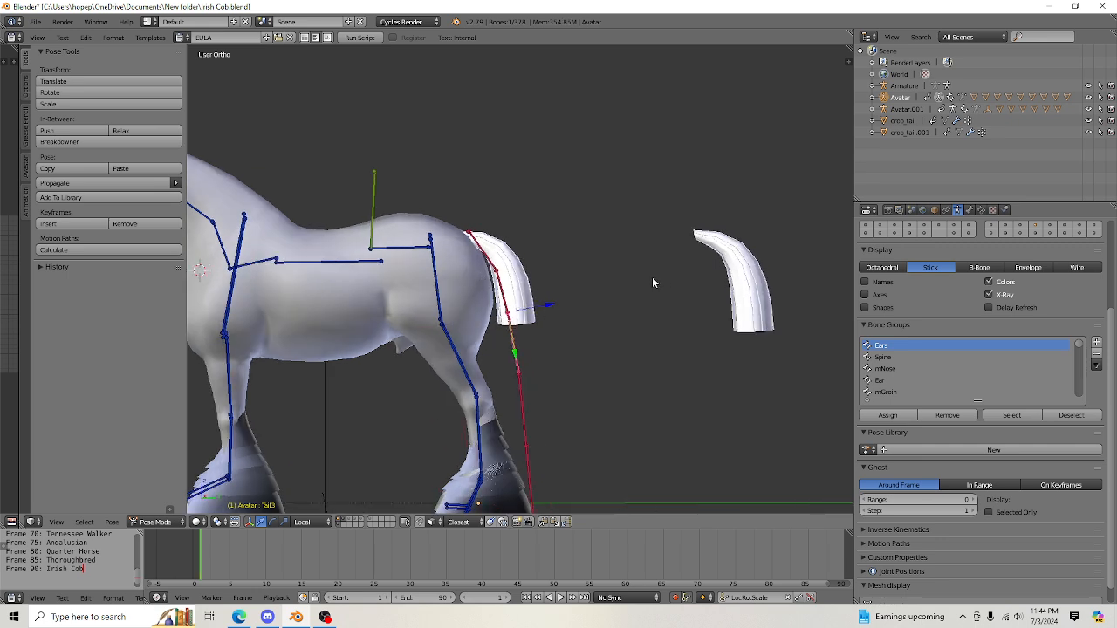
# Examine how the attached cropped tail lines up with the horse's rump and tail bones, both close up and from farther away.
pyautogui.scroll(2, 514, 294)
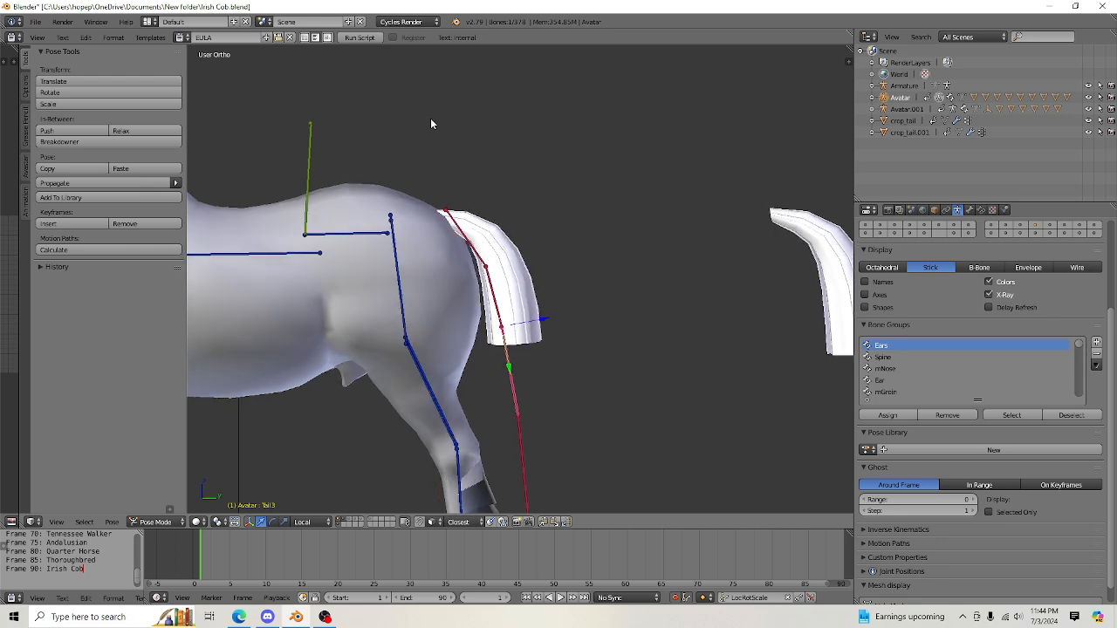
pyautogui.scroll(-2, 515, 415)
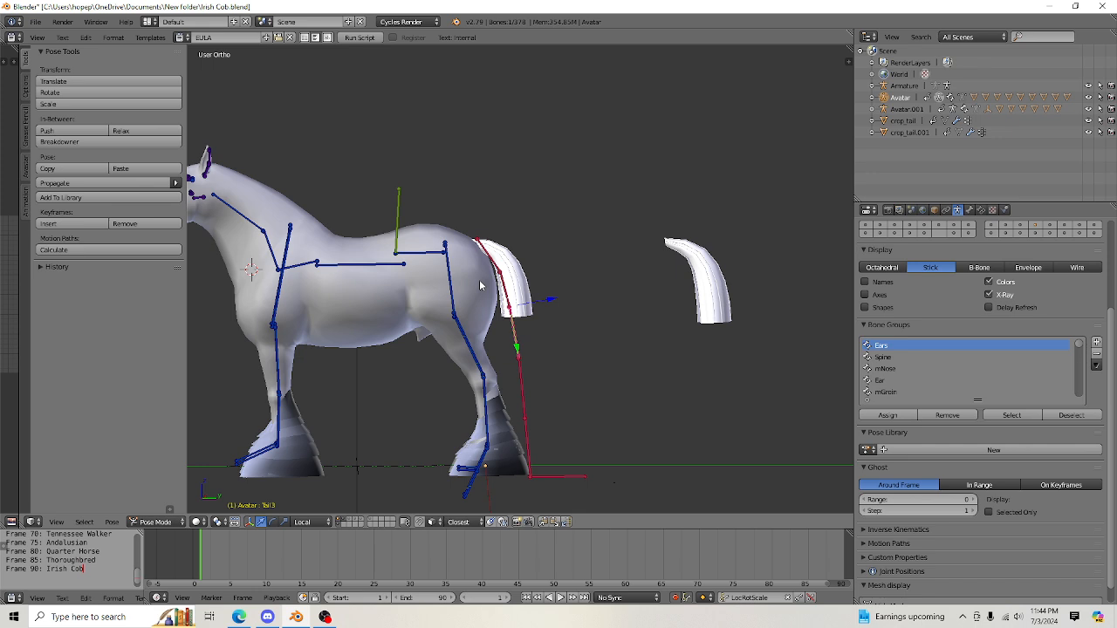
pyautogui.scroll(3, 488, 279)
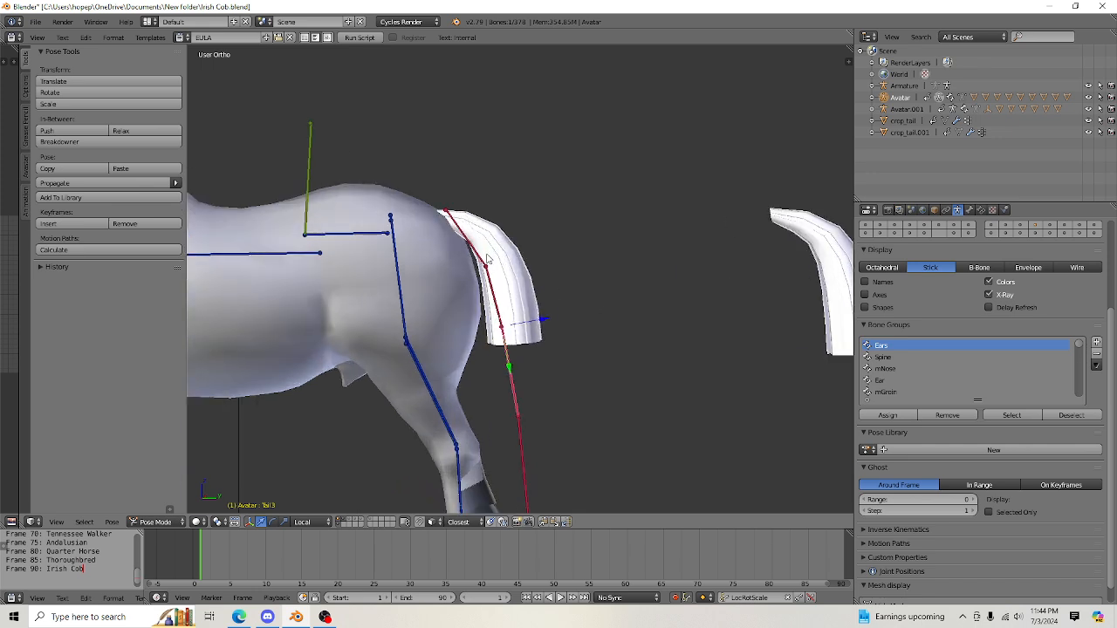
pyautogui.scroll(2, 486, 259)
pyautogui.scroll(-5, 573, 287)
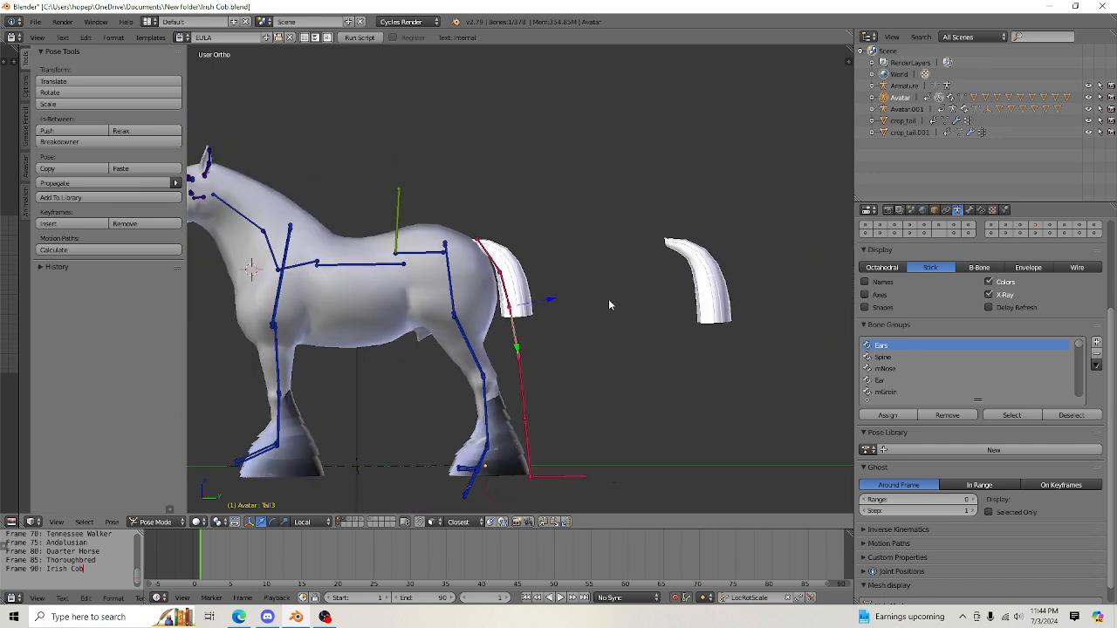
pyautogui.moveTo(406, 399); pyautogui.dragTo(384, 384, button='middle')
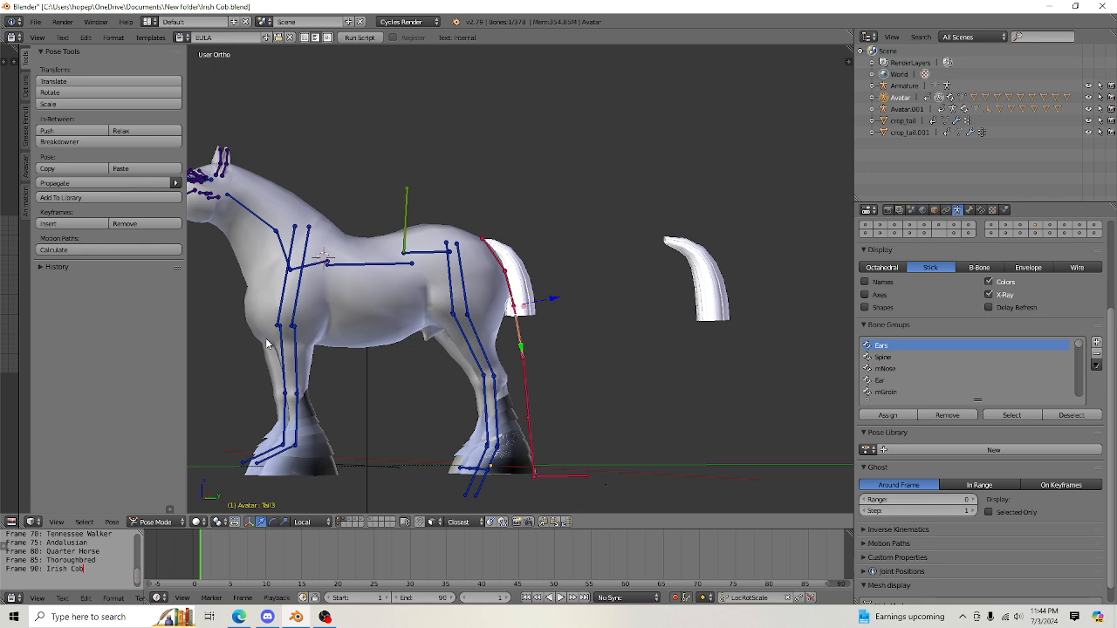
pyautogui.moveTo(404, 362); pyautogui.dragTo(376, 361, button='middle')
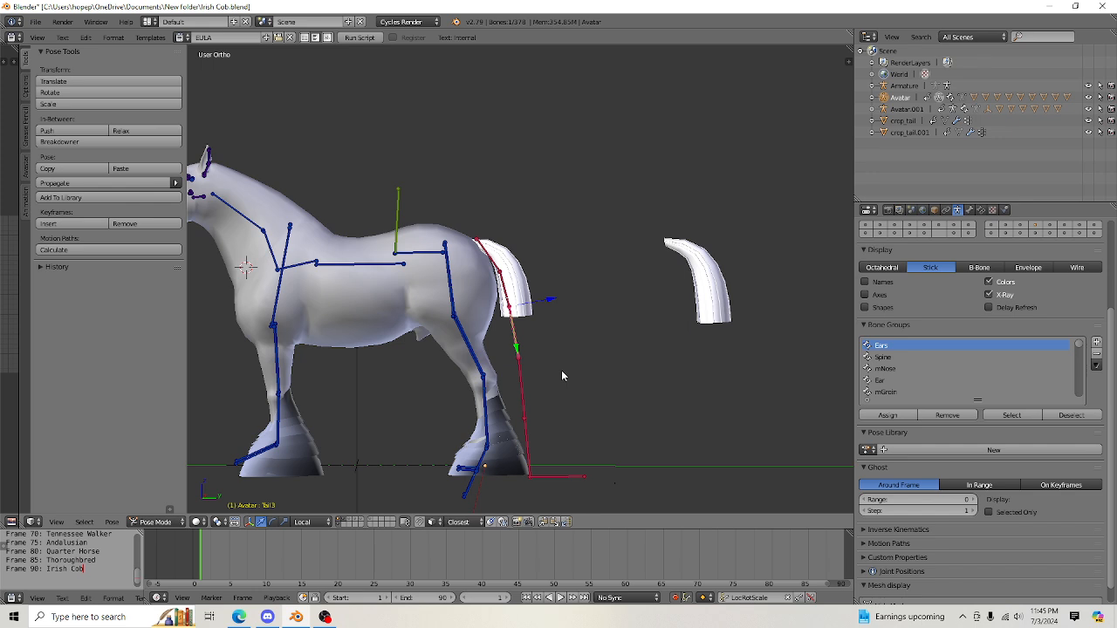
pyautogui.scroll(3, 544, 374)
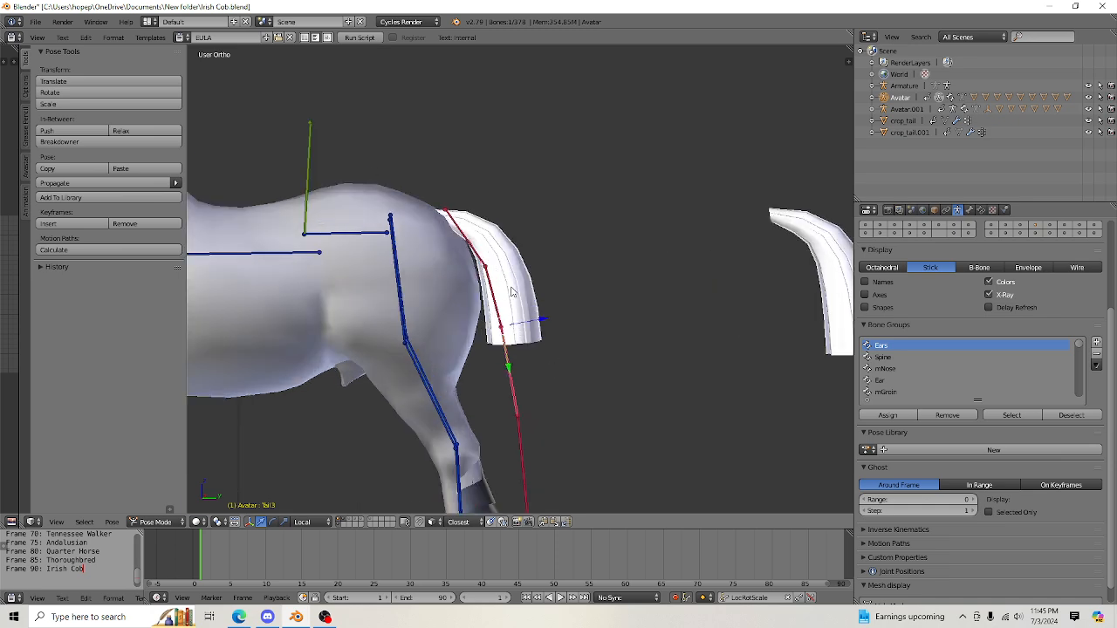
# Reselect the attached crop_tail.001 mesh, return to Weight Paint mode and lower the brush strength to 0.063.
pyautogui.rightClick(512, 292)
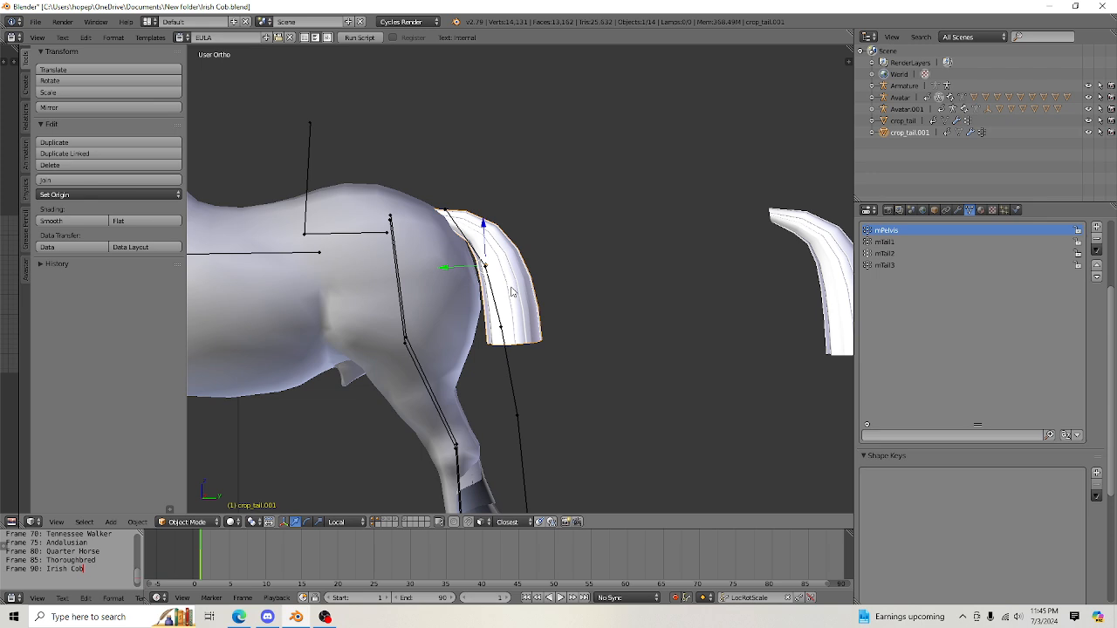
pyautogui.moveTo(565, 411); pyautogui.dragTo(567, 408, button='middle')
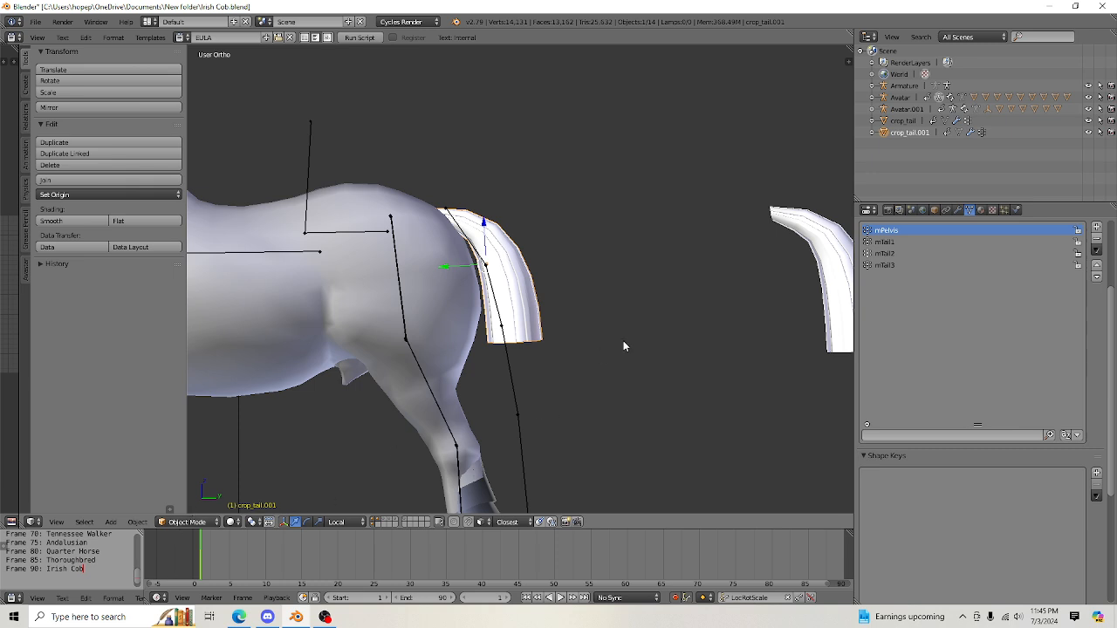
pyautogui.click(186, 521)
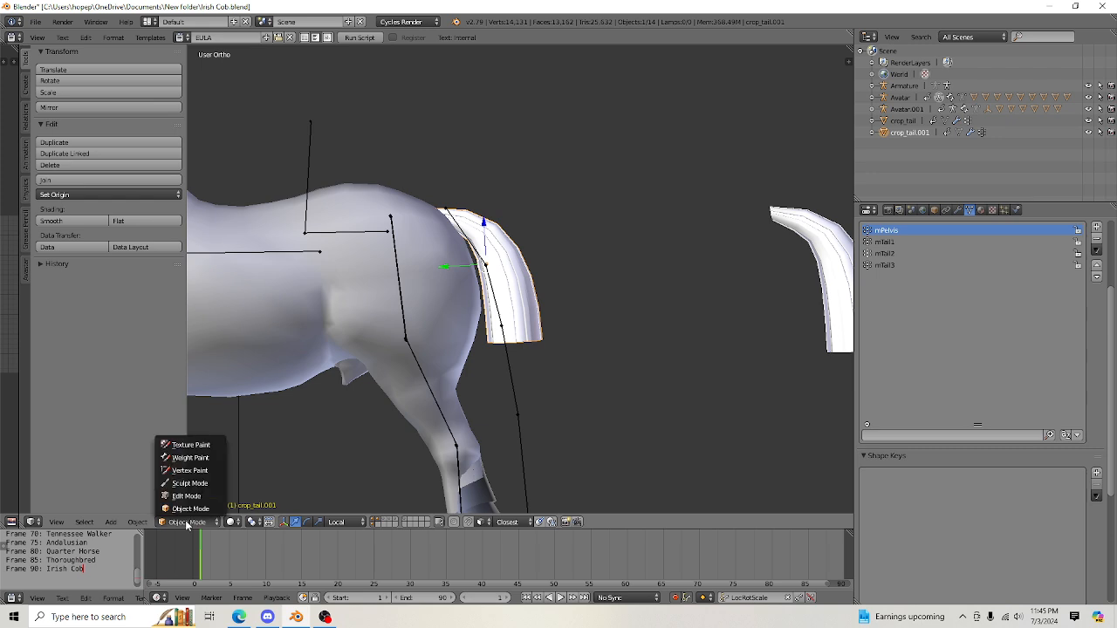
pyautogui.click(185, 457)
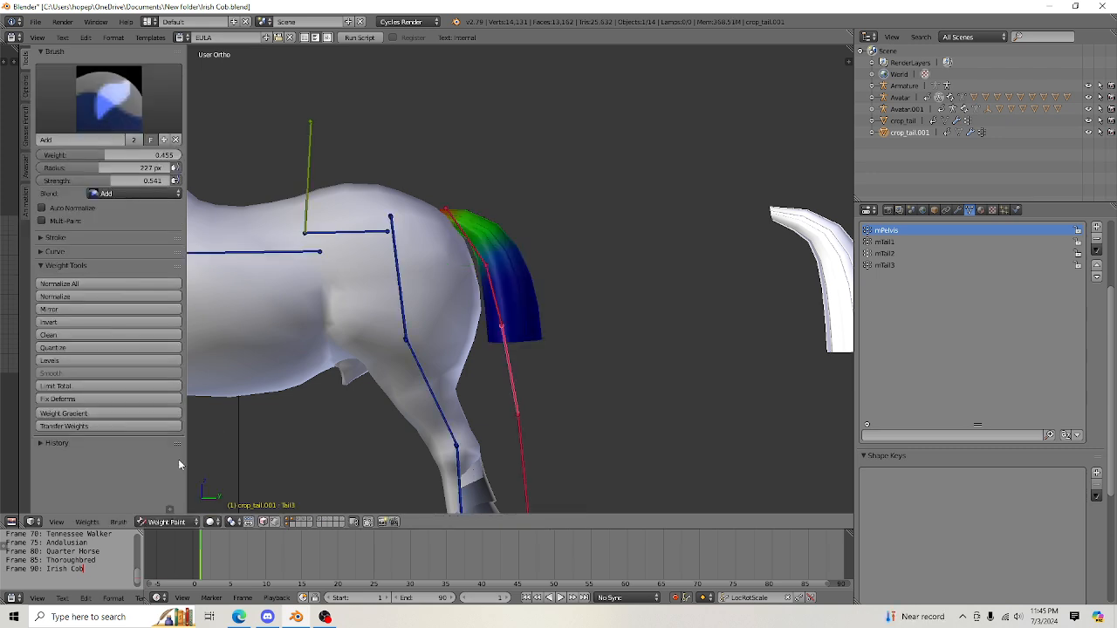
pyautogui.moveTo(645, 336)
pyautogui.mouseDown(button='middle')
pyautogui.moveTo(667, 303)
pyautogui.moveTo(666, 431)
pyautogui.moveTo(673, 332)
pyautogui.moveTo(669, 420)
pyautogui.moveTo(319, 411)
pyautogui.moveTo(541, 456)
pyautogui.moveTo(538, 358)
pyautogui.moveTo(538, 369)
pyautogui.moveTo(608, 372)
pyautogui.mouseUp(button='middle')
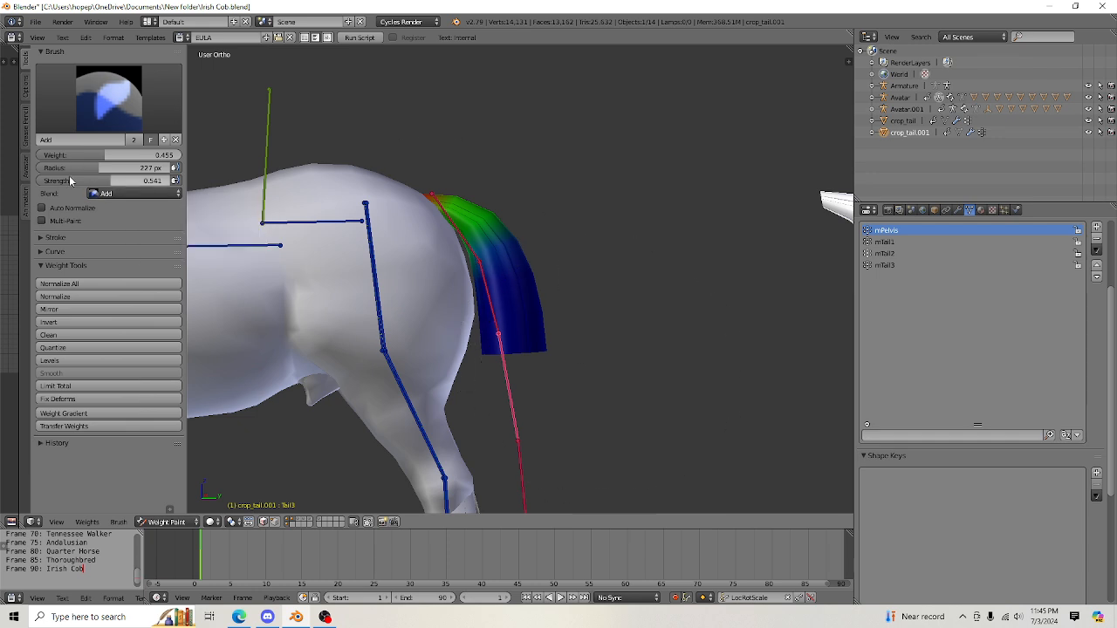
pyautogui.moveTo(131, 180); pyautogui.dragTo(42, 180)
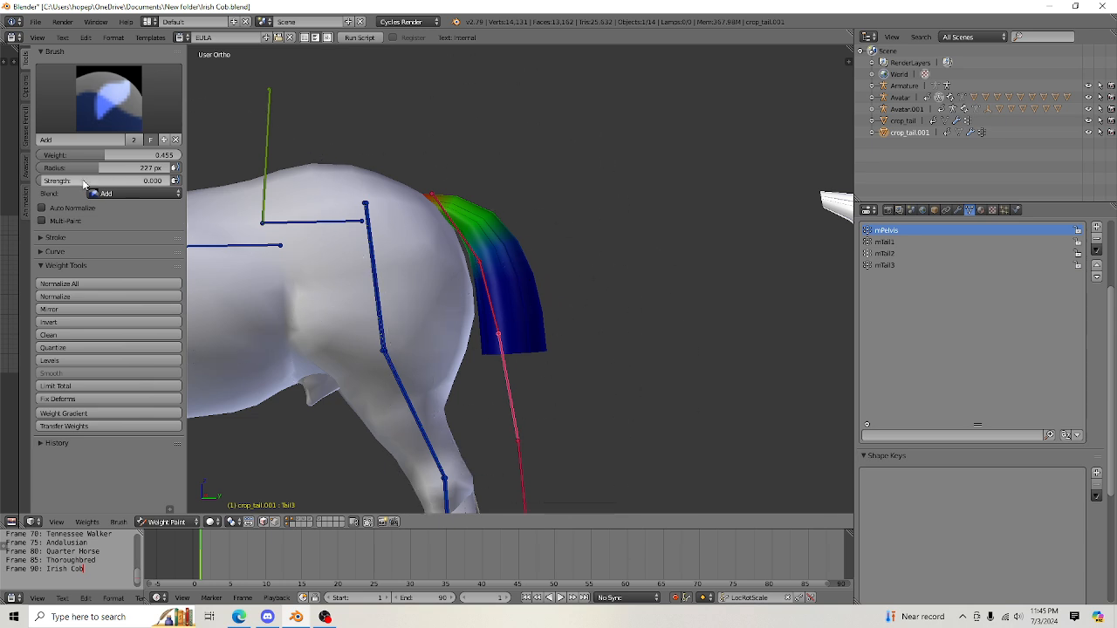
pyautogui.moveTo(51, 180); pyautogui.dragTo(54, 181)
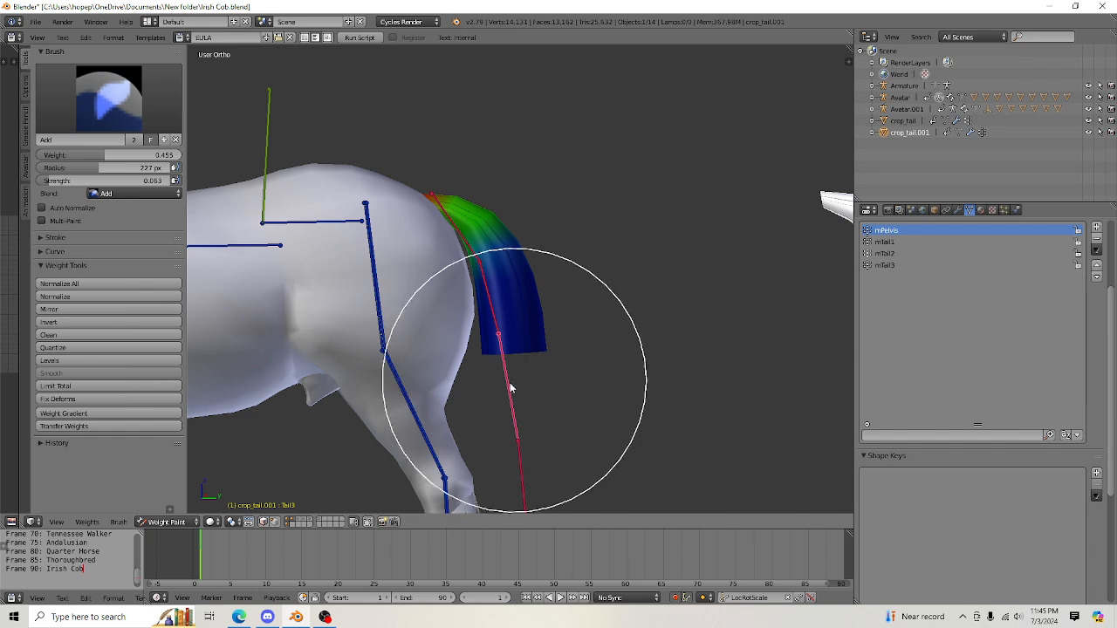
# Return to Object Mode, rotate the armature's PelvisInv bone to retest the tail root's deformation, and undo the rotation.
pyautogui.click(169, 522)
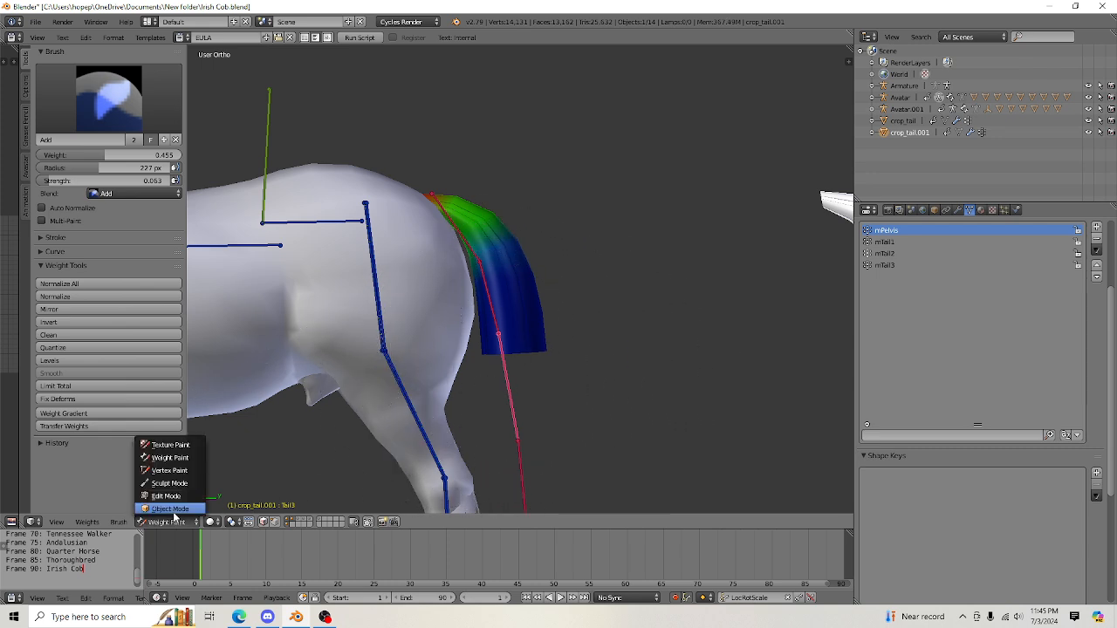
pyautogui.click(186, 507)
pyautogui.rightClick(341, 222)
pyautogui.hotkey('ctrl', 'Tab')
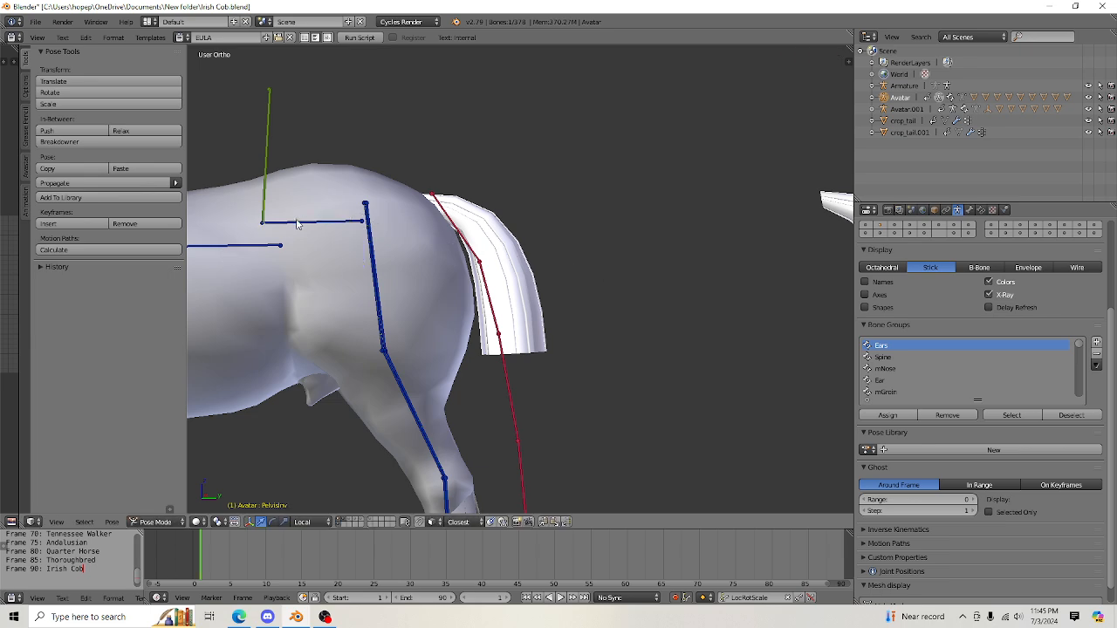
pyautogui.press('r')
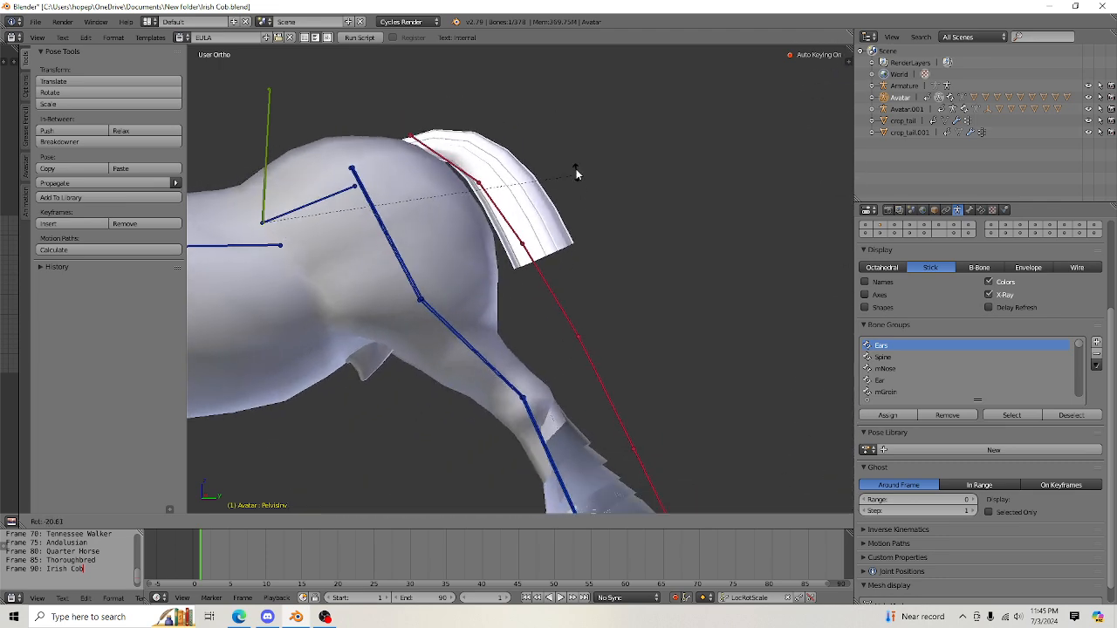
pyautogui.click(587, 326)
pyautogui.hotkey('ctrl', 'z')
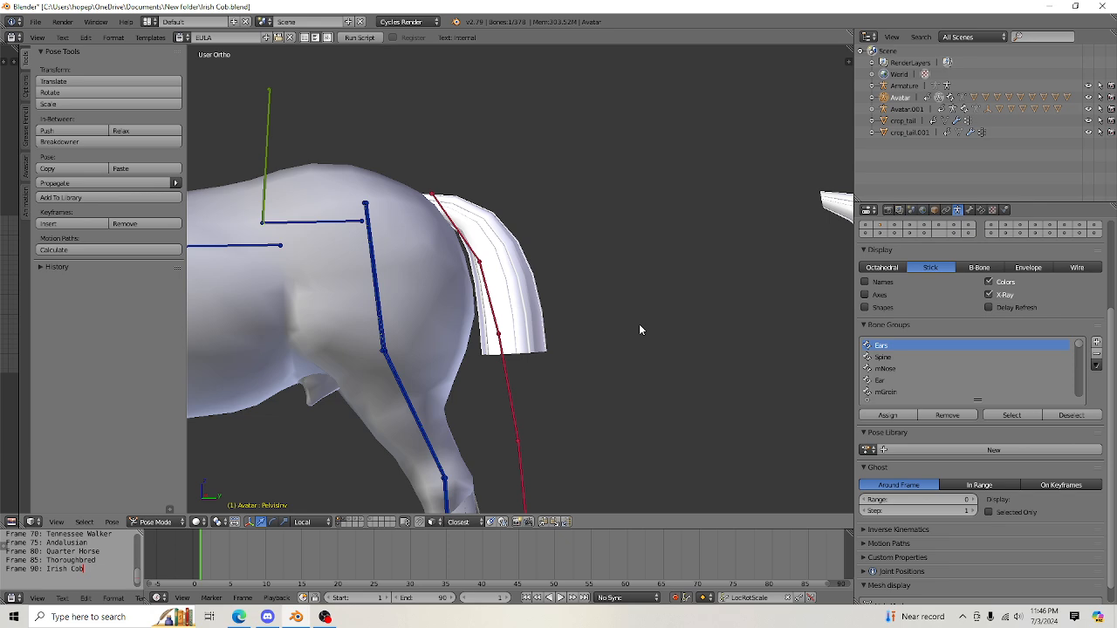
# Paint the mTail1 group onto the upper and middle part of crop_tail.001 in Weight Paint mode with a 155 px brush radius.
pyautogui.rightClick(510, 276)
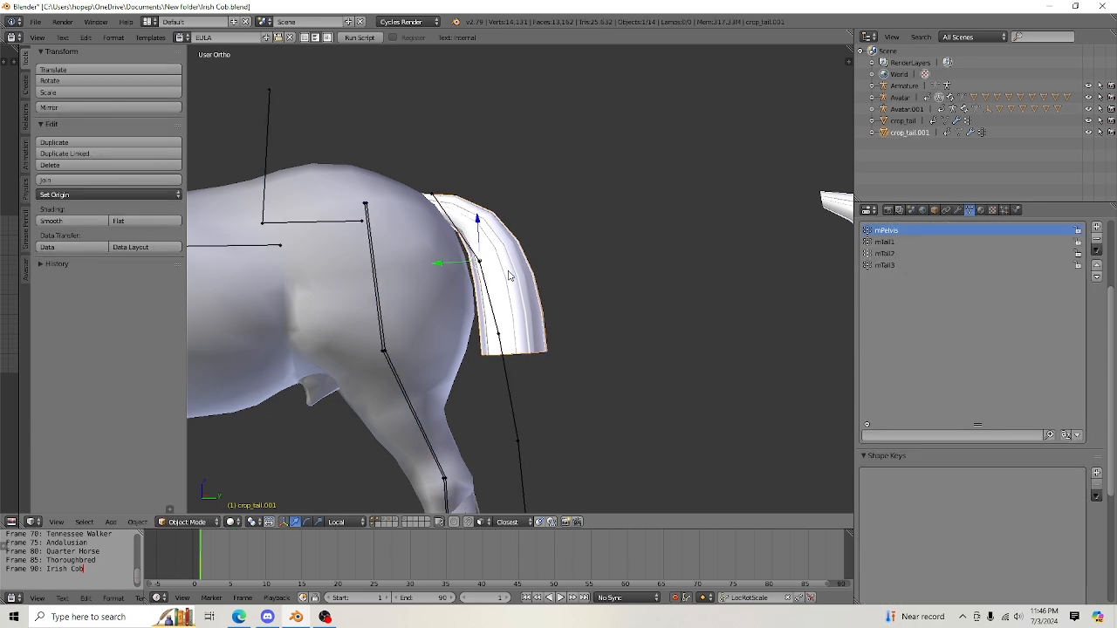
pyautogui.scroll(1, 605, 306)
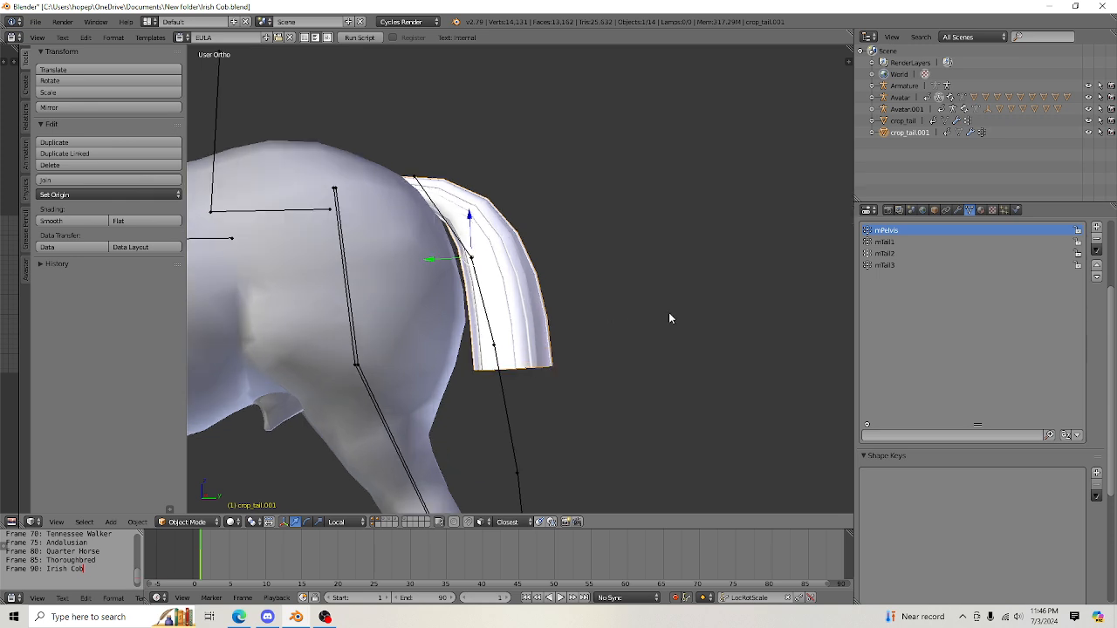
pyautogui.click(898, 242)
pyautogui.click(175, 522)
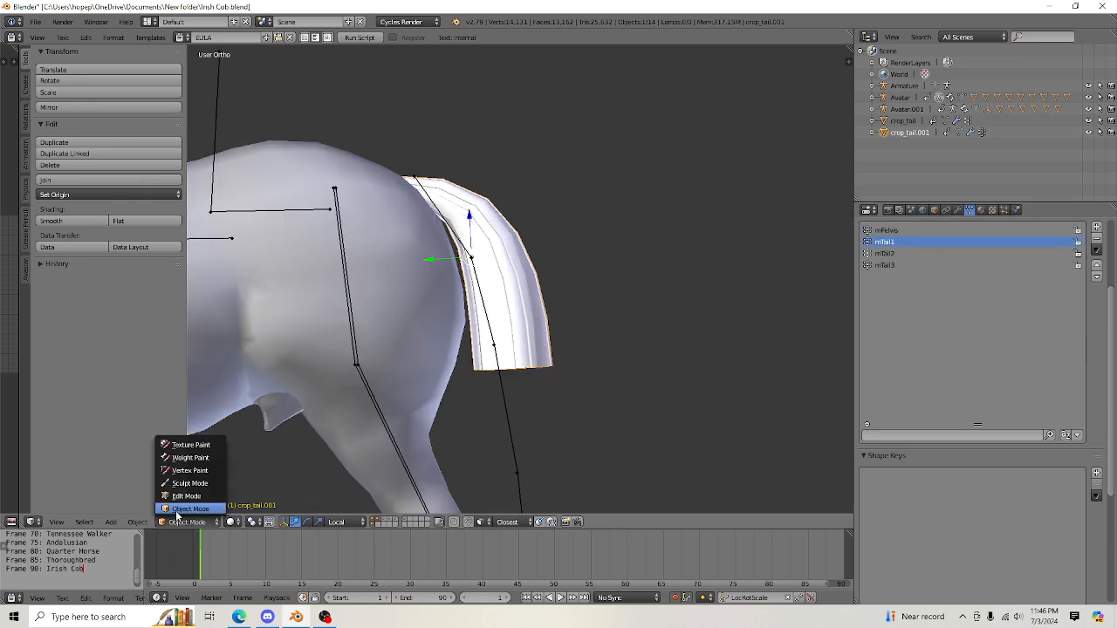
pyautogui.click(184, 457)
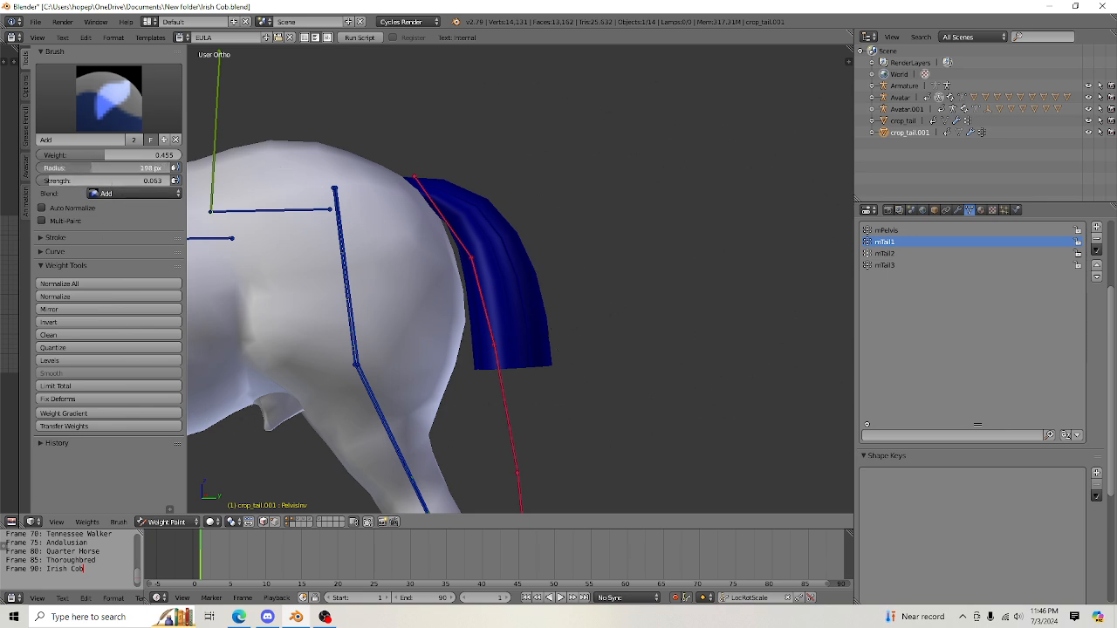
pyautogui.moveTo(104, 167); pyautogui.dragTo(81, 168)
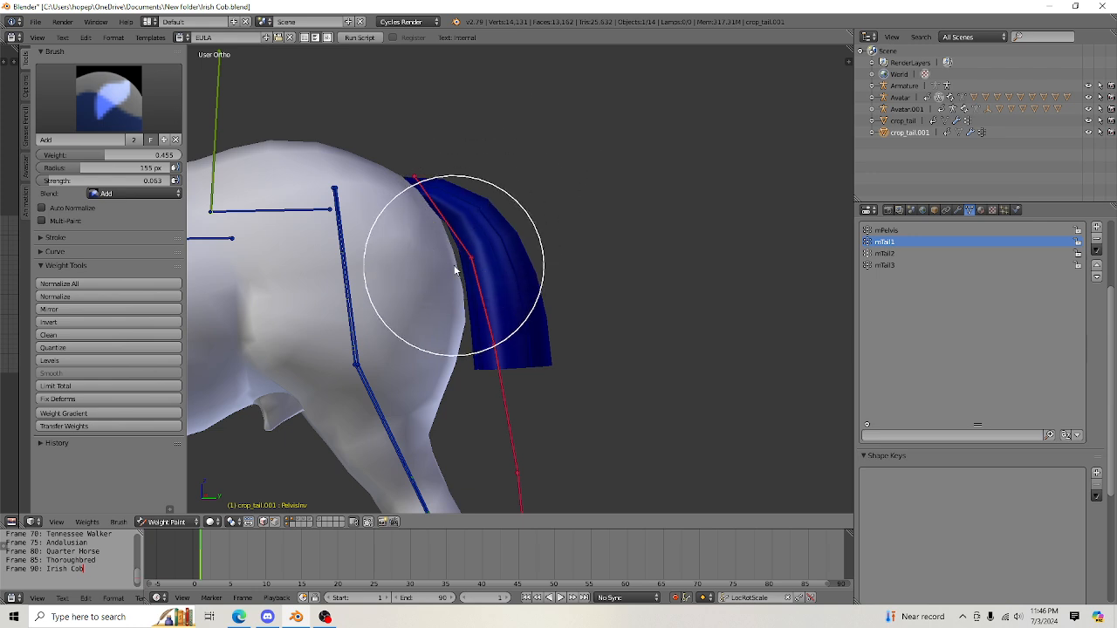
pyautogui.moveTo(459, 192)
pyautogui.mouseDown()
pyautogui.moveTo(444, 274)
pyautogui.moveTo(526, 221)
pyautogui.moveTo(464, 324)
pyautogui.moveTo(460, 399)
pyautogui.moveTo(564, 345)
pyautogui.moveTo(506, 214)
pyautogui.moveTo(463, 233)
pyautogui.moveTo(525, 269)
pyautogui.moveTo(531, 259)
pyautogui.moveTo(486, 254)
pyautogui.moveTo(444, 302)
pyautogui.mouseUp()
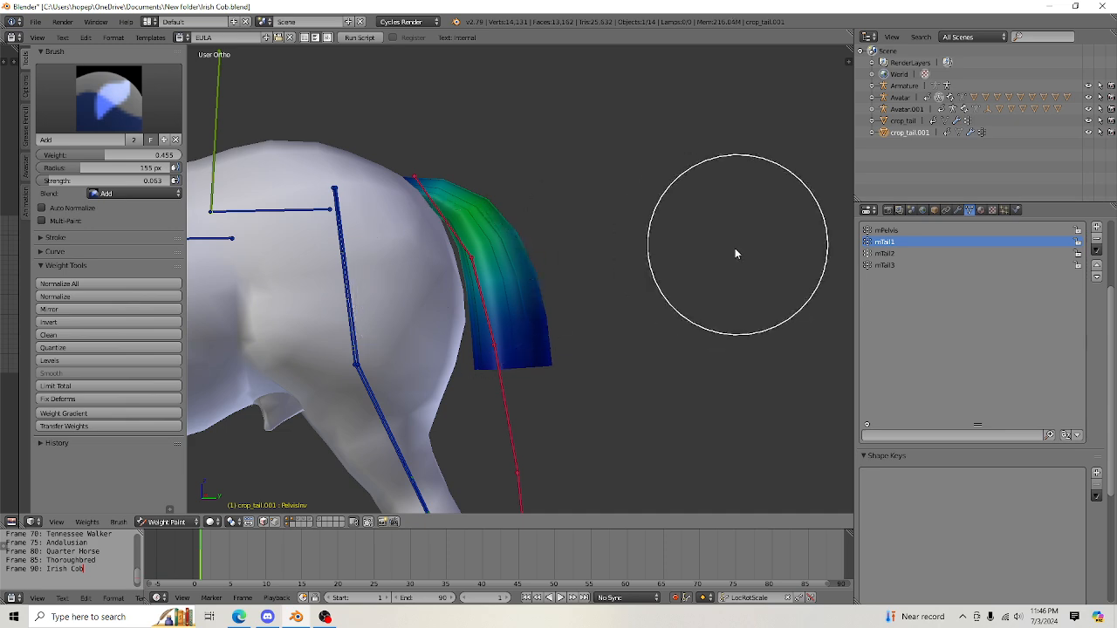
# Add more mTail1 weight to the tail's root and upper part on crop_tail.001, keeping the 0.063 brush strength.
pyautogui.moveTo(647, 348)
pyautogui.mouseDown(button='middle')
pyautogui.moveTo(528, 411)
pyautogui.moveTo(646, 372)
pyautogui.moveTo(634, 358)
pyautogui.moveTo(649, 352)
pyautogui.moveTo(616, 382)
pyautogui.mouseUp(button='middle')
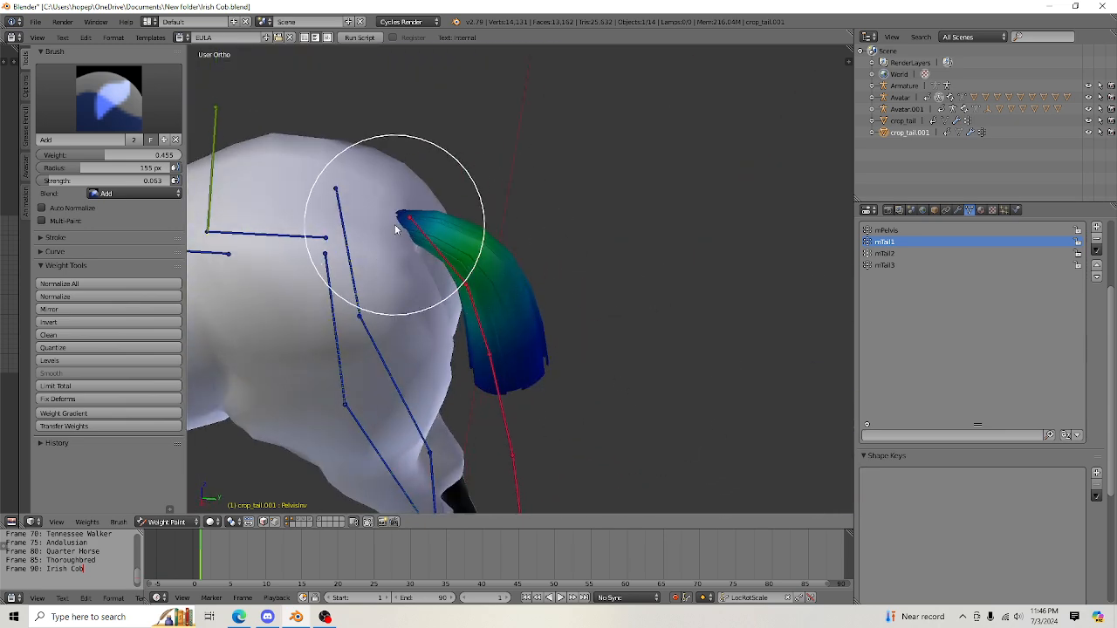
pyautogui.moveTo(395, 229)
pyautogui.mouseDown()
pyautogui.moveTo(439, 225)
pyautogui.moveTo(406, 221)
pyautogui.moveTo(588, 317)
pyautogui.mouseUp()
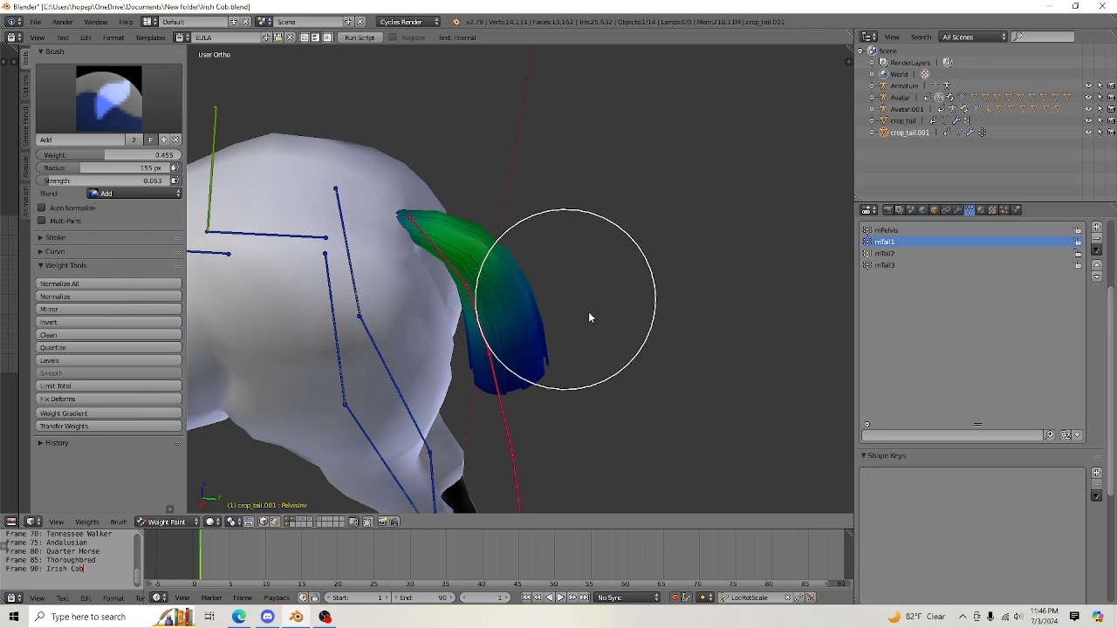
pyautogui.moveTo(588, 317); pyautogui.dragTo(650, 280, button='middle')
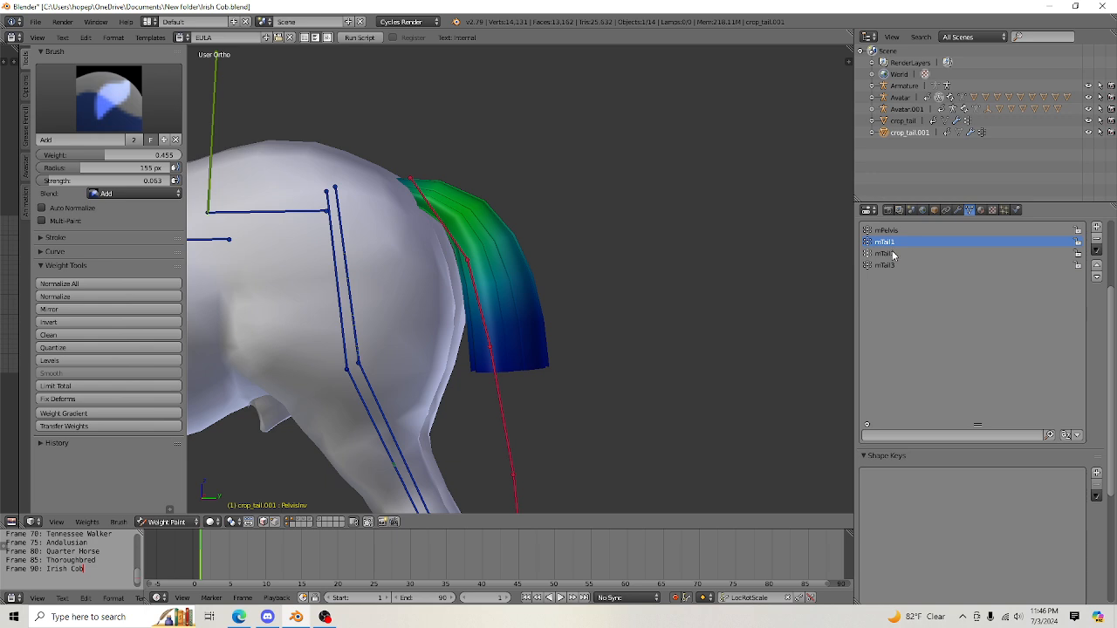
# Select the mTail2 vertex group and paint it onto the middle and lower part of crop_tail.001.
pyautogui.click(890, 253)
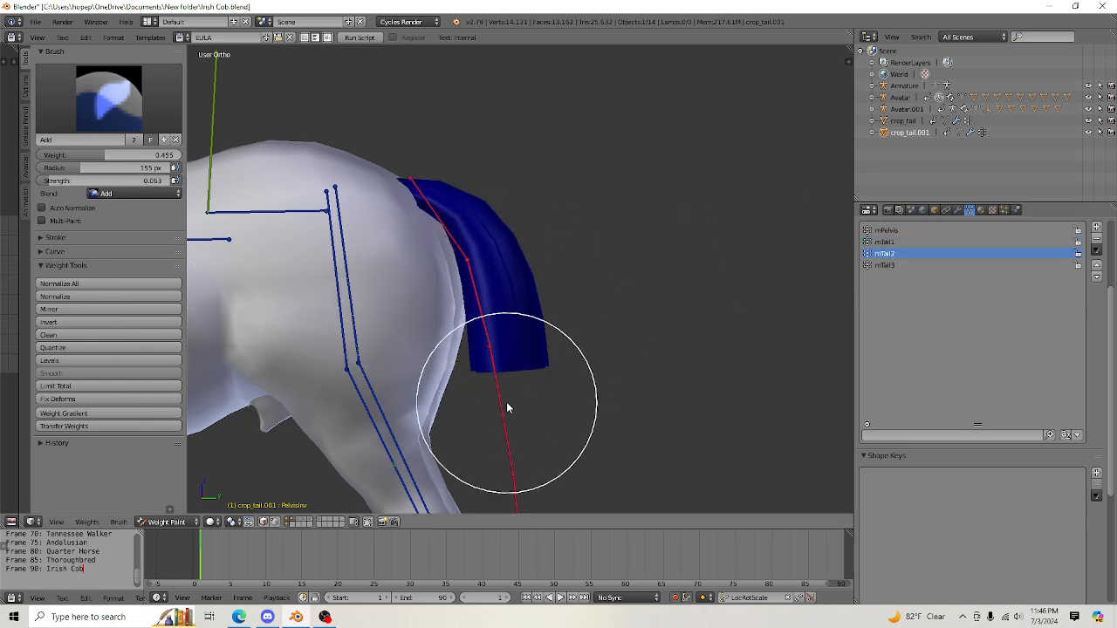
pyautogui.moveTo(58, 181); pyautogui.dragTo(58, 181)
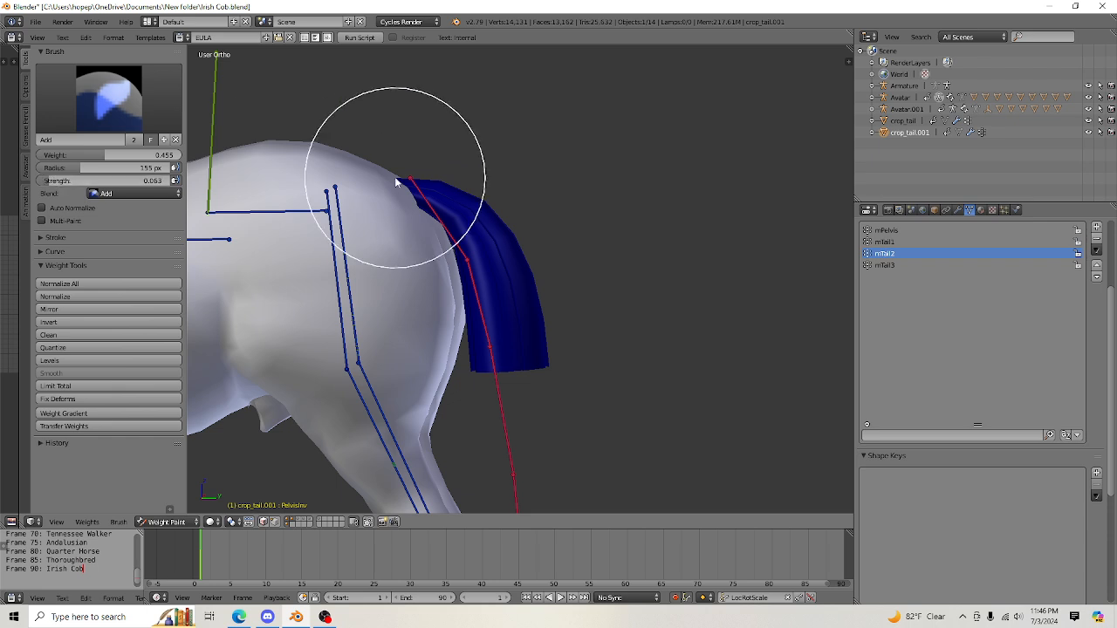
pyautogui.moveTo(638, 271); pyautogui.dragTo(637, 268, button='middle')
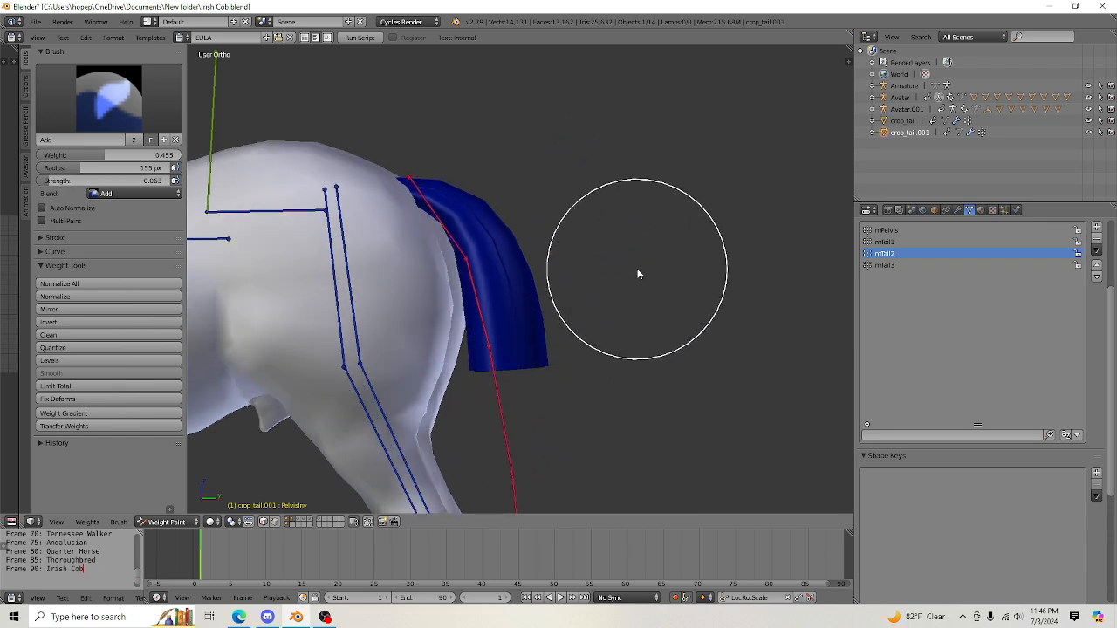
pyautogui.moveTo(533, 287)
pyautogui.mouseDown()
pyautogui.moveTo(474, 302)
pyautogui.moveTo(451, 282)
pyautogui.moveTo(471, 274)
pyautogui.moveTo(514, 305)
pyautogui.moveTo(518, 259)
pyautogui.moveTo(468, 305)
pyautogui.moveTo(528, 286)
pyautogui.moveTo(448, 304)
pyautogui.moveTo(546, 233)
pyautogui.moveTo(511, 256)
pyautogui.moveTo(544, 366)
pyautogui.moveTo(586, 367)
pyautogui.moveTo(461, 375)
pyautogui.moveTo(611, 379)
pyautogui.moveTo(442, 386)
pyautogui.moveTo(632, 313)
pyautogui.mouseUp()
pyautogui.moveTo(631, 313)
pyautogui.mouseDown(button='middle')
pyautogui.moveTo(649, 231)
pyautogui.moveTo(648, 338)
pyautogui.moveTo(646, 312)
pyautogui.mouseUp(button='middle')
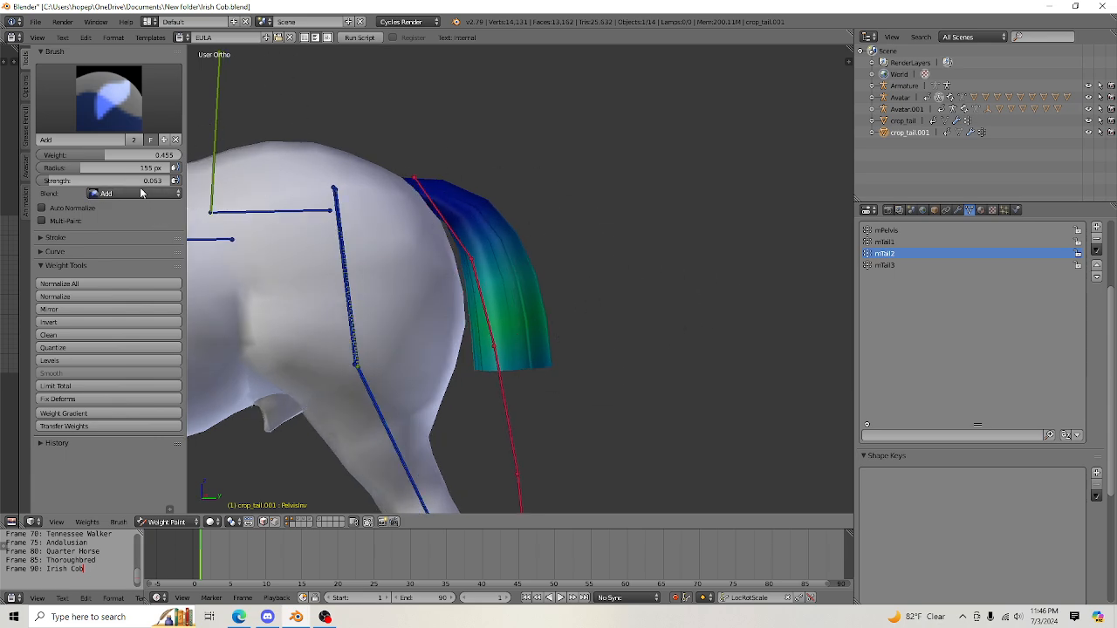
# Blur the mTail2 weights along crop_tail.001 with the brush at 387 px radius and 0.383 strength.
pyautogui.click(141, 193)
pyautogui.click(144, 154)
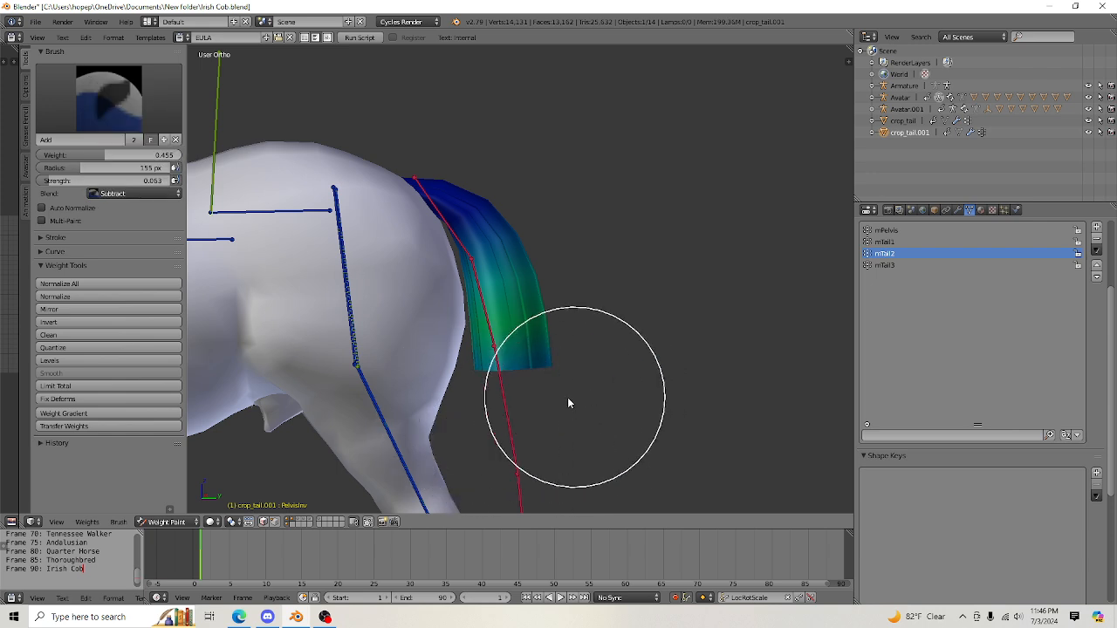
pyautogui.click(110, 194)
pyautogui.click(126, 129)
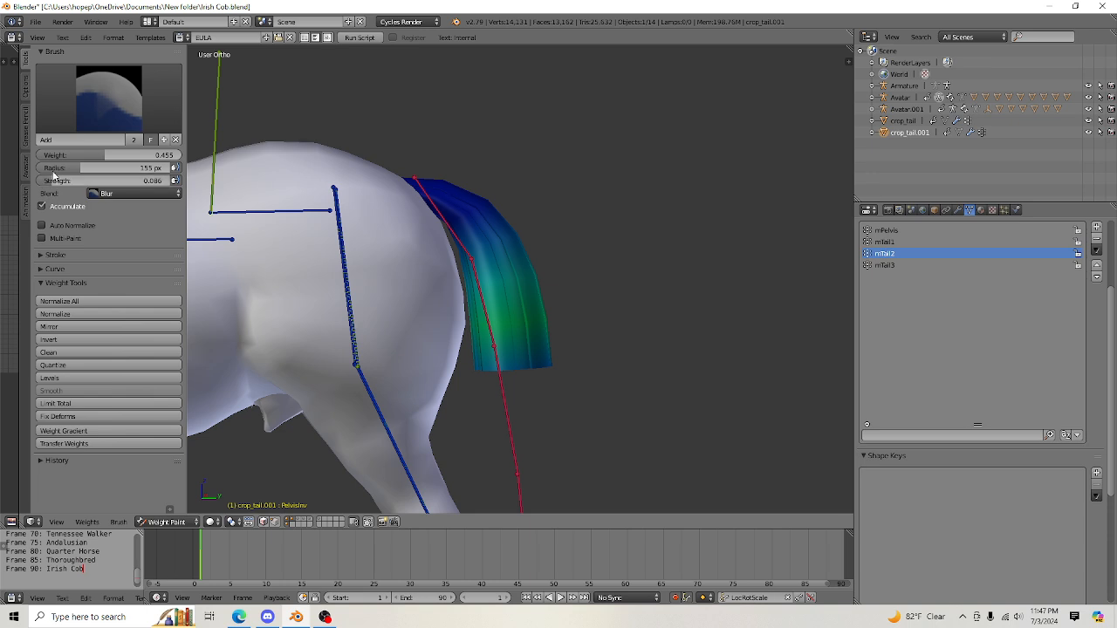
pyautogui.moveTo(89, 181); pyautogui.dragTo(102, 181)
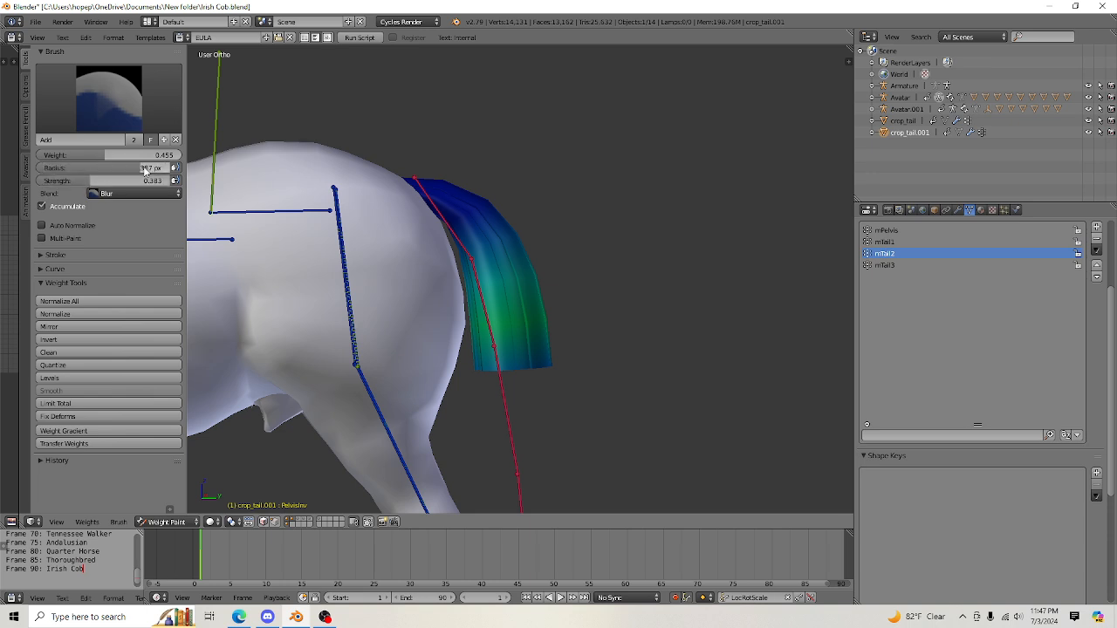
pyautogui.moveTo(512, 332)
pyautogui.mouseDown()
pyautogui.moveTo(473, 212)
pyautogui.moveTo(528, 331)
pyautogui.moveTo(432, 166)
pyautogui.mouseUp()
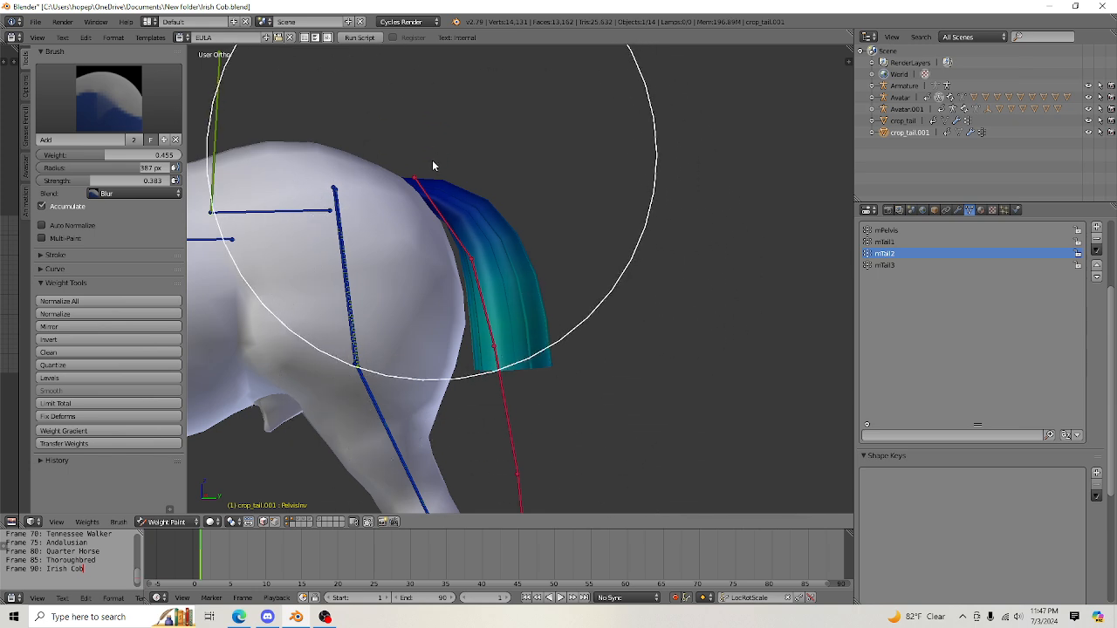
# Review how the mTail1 and mPelvis weights are distributed over crop_tail.001.
pyautogui.click(901, 242)
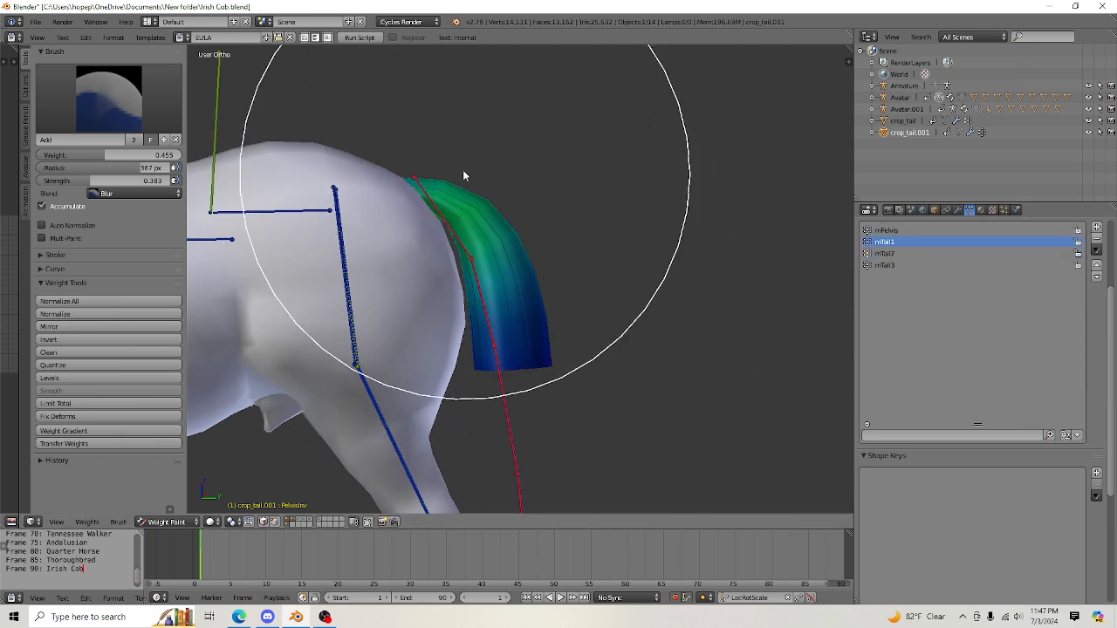
pyautogui.click(899, 230)
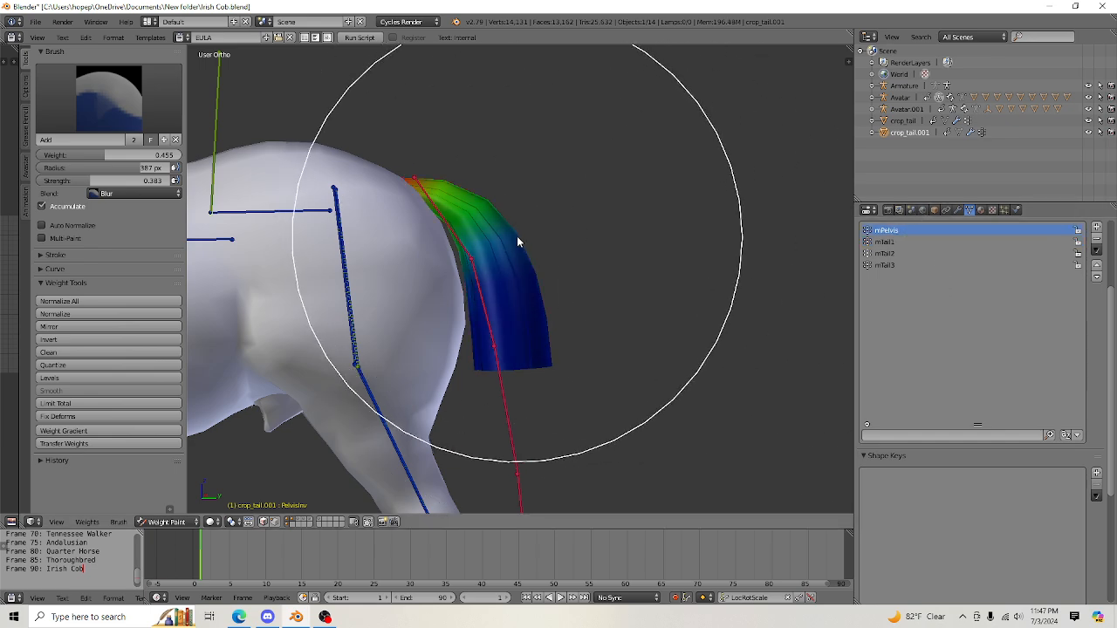
pyautogui.moveTo(631, 321)
pyautogui.mouseDown(button='middle')
pyautogui.moveTo(562, 316)
pyautogui.moveTo(597, 323)
pyautogui.mouseUp(button='middle')
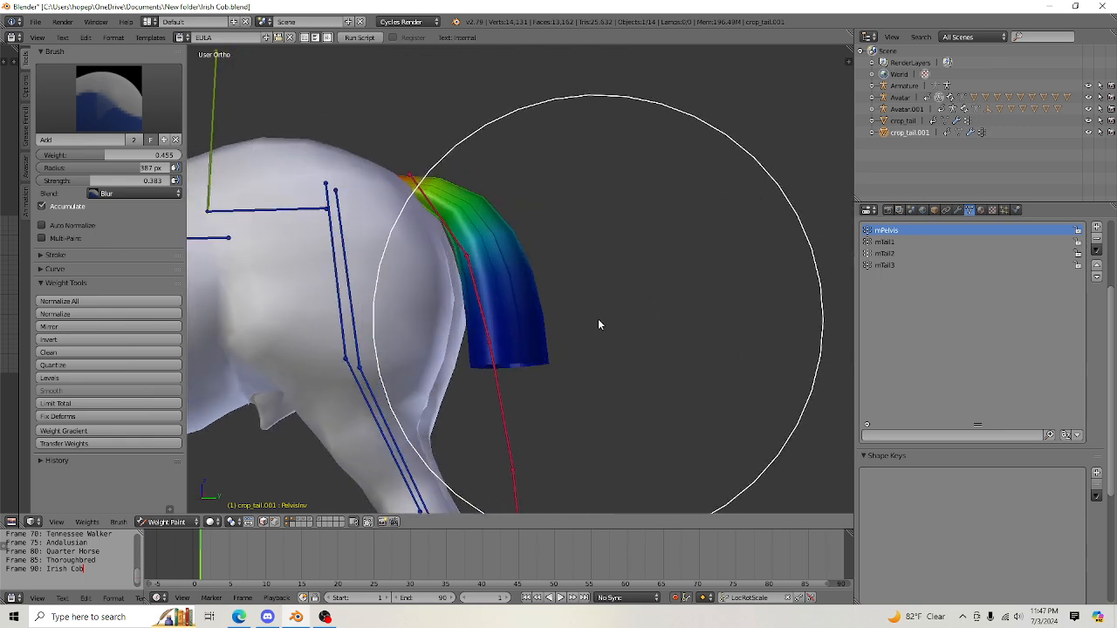
# Select the mTail3 vertex group and paint it onto the lower end of crop_tail.001 with Add blending and a 142 px radius.
pyautogui.click(890, 265)
pyautogui.moveTo(484, 333); pyautogui.dragTo(452, 328, button='middle')
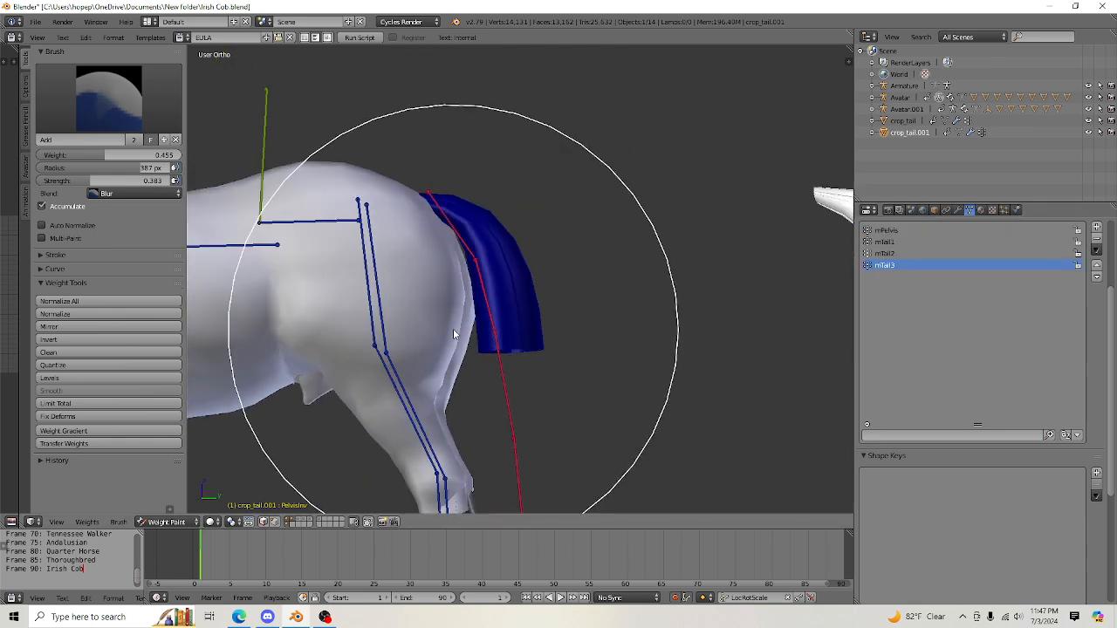
pyautogui.click(111, 194)
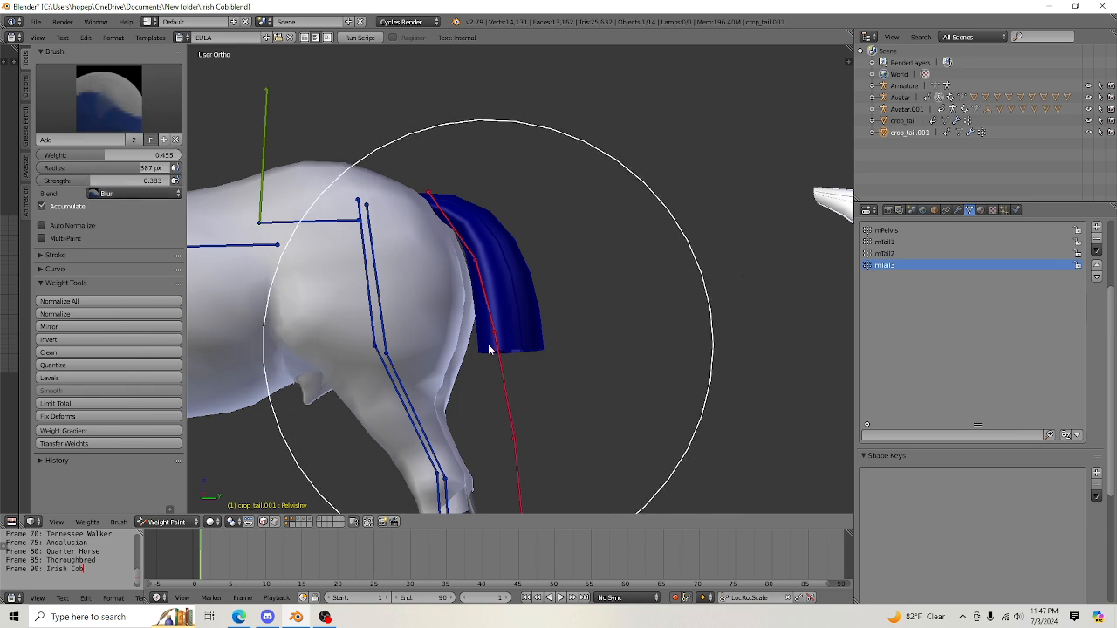
pyautogui.click(125, 196)
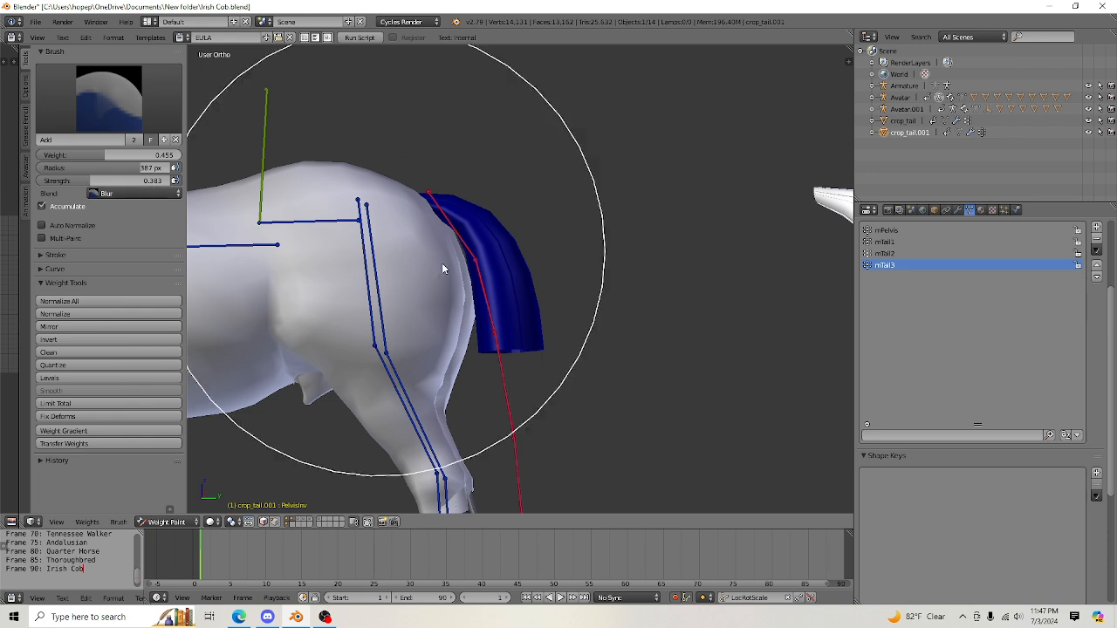
pyautogui.moveTo(626, 306)
pyautogui.mouseDown(button='middle')
pyautogui.moveTo(647, 310)
pyautogui.moveTo(633, 307)
pyautogui.mouseUp(button='middle')
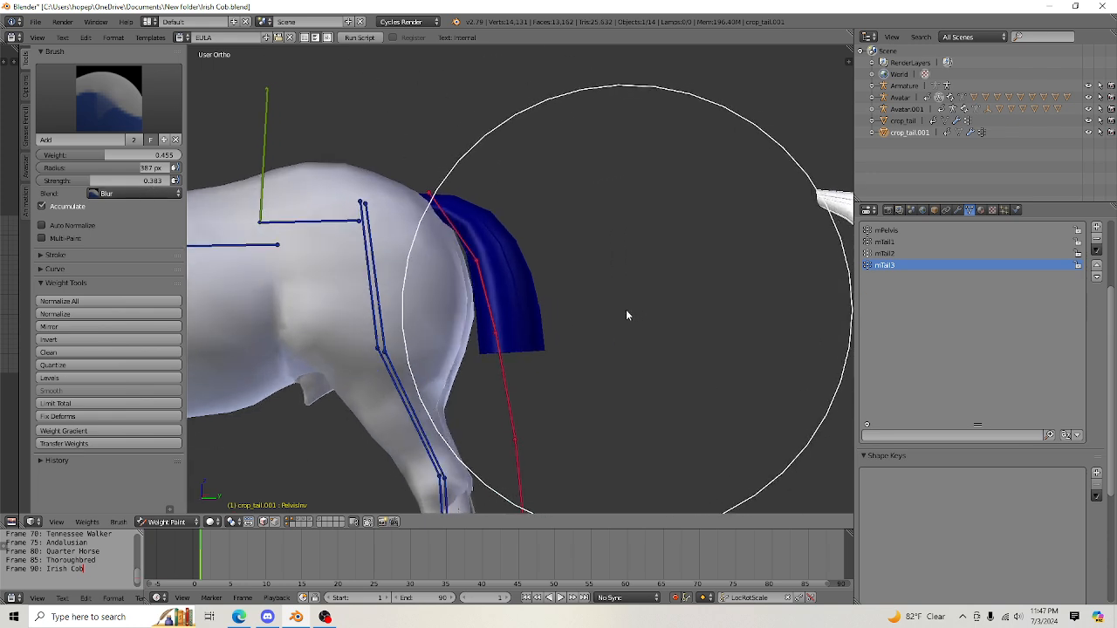
pyautogui.scroll(-3, 622, 310)
pyautogui.scroll(3, 623, 310)
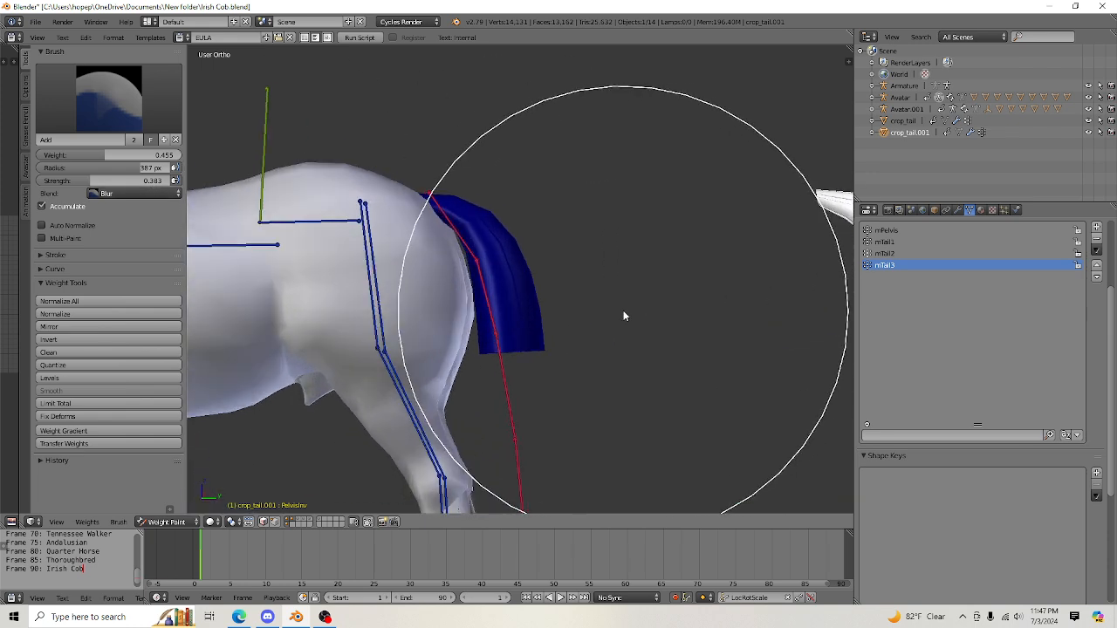
pyautogui.click(129, 194)
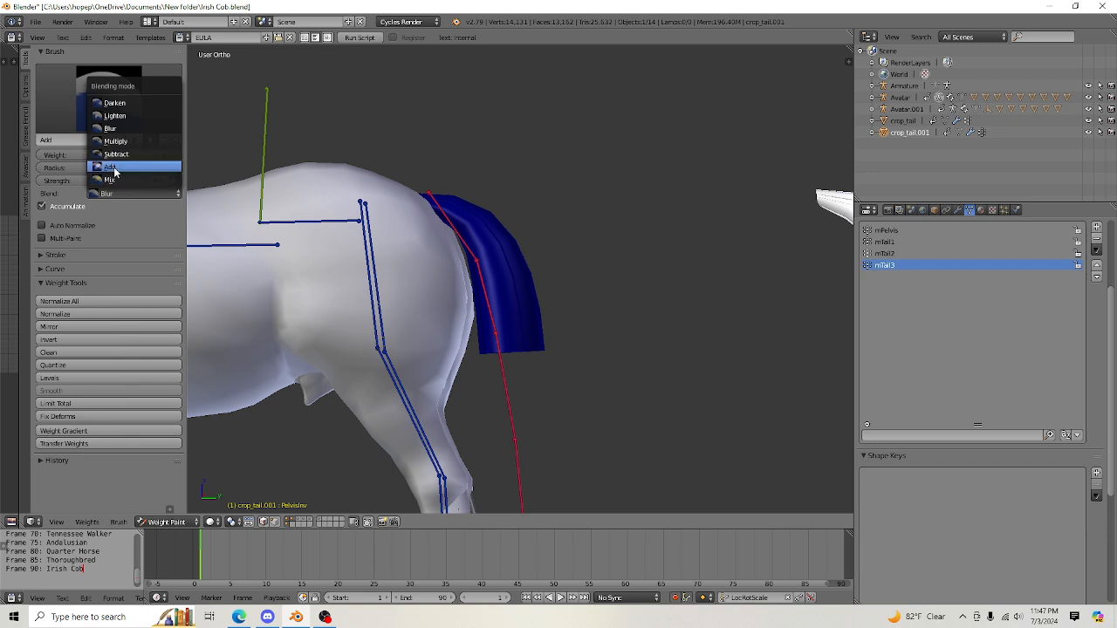
pyautogui.click(114, 170)
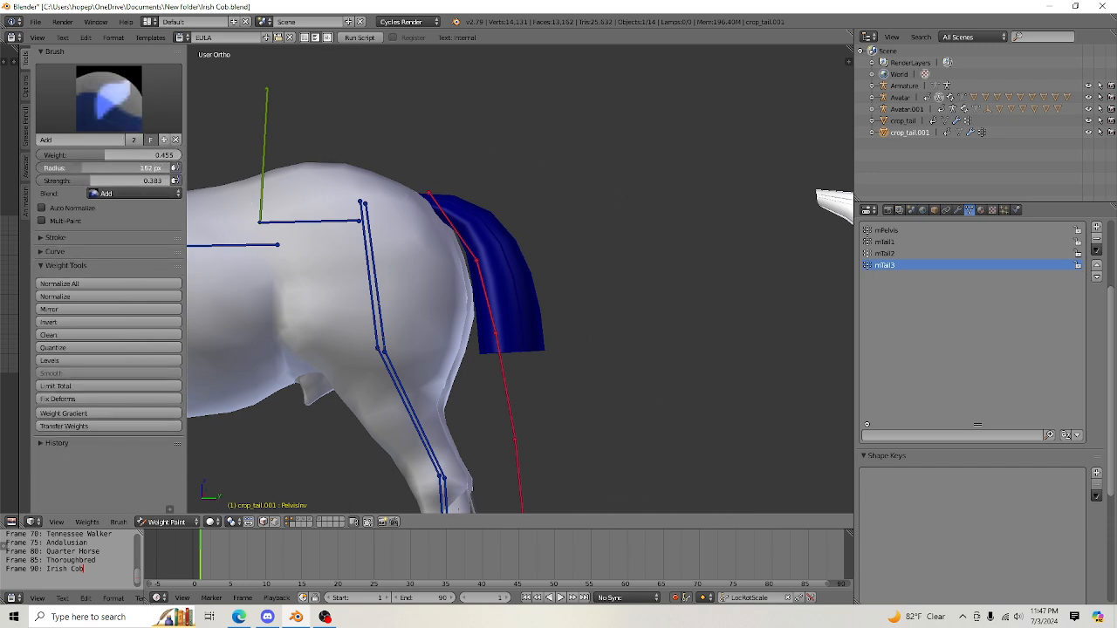
pyautogui.moveTo(82, 168); pyautogui.dragTo(76, 167)
pyautogui.moveTo(468, 389); pyautogui.dragTo(609, 373)
pyautogui.moveTo(497, 375)
pyautogui.mouseDown()
pyautogui.moveTo(592, 338)
pyautogui.moveTo(512, 342)
pyautogui.moveTo(529, 311)
pyautogui.mouseUp()
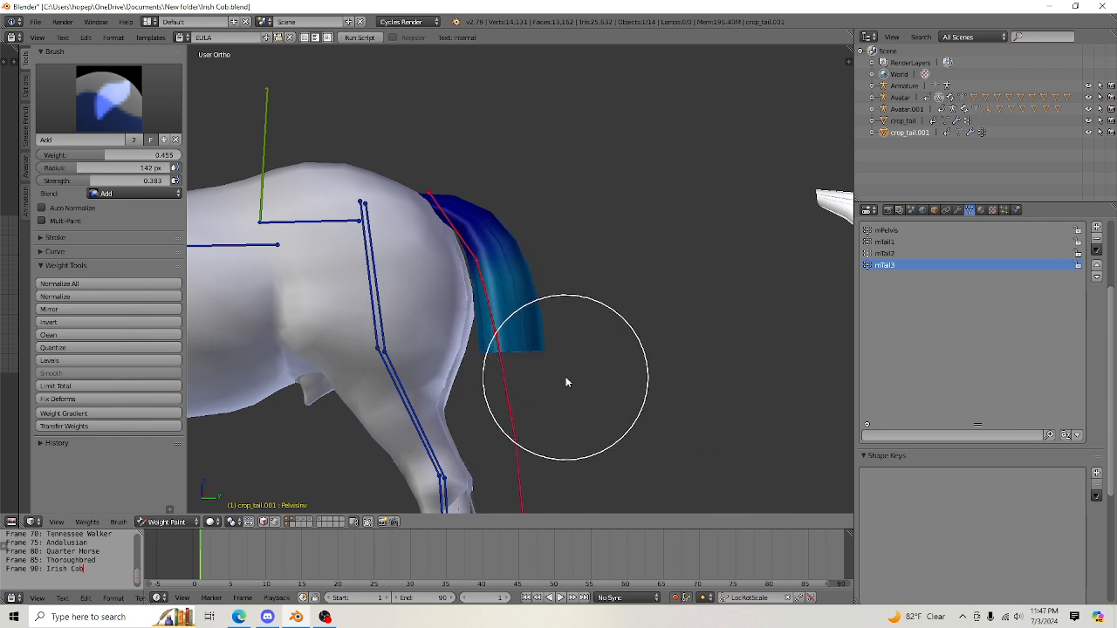
pyautogui.moveTo(565, 382)
pyautogui.mouseDown()
pyautogui.moveTo(504, 392)
pyautogui.moveTo(557, 397)
pyautogui.mouseUp()
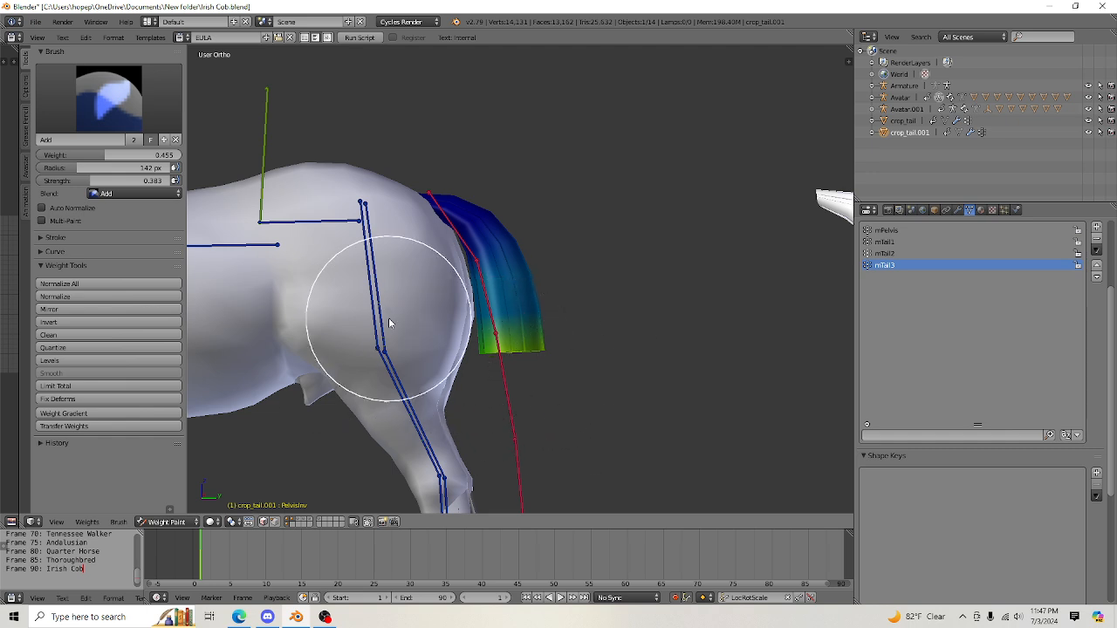
# Subtract mTail3 weight from the upper and middle part of crop_tail.001, undoing the first stroke and repainting at 0.122 brush strength.
pyautogui.click(135, 192)
pyautogui.click(122, 133)
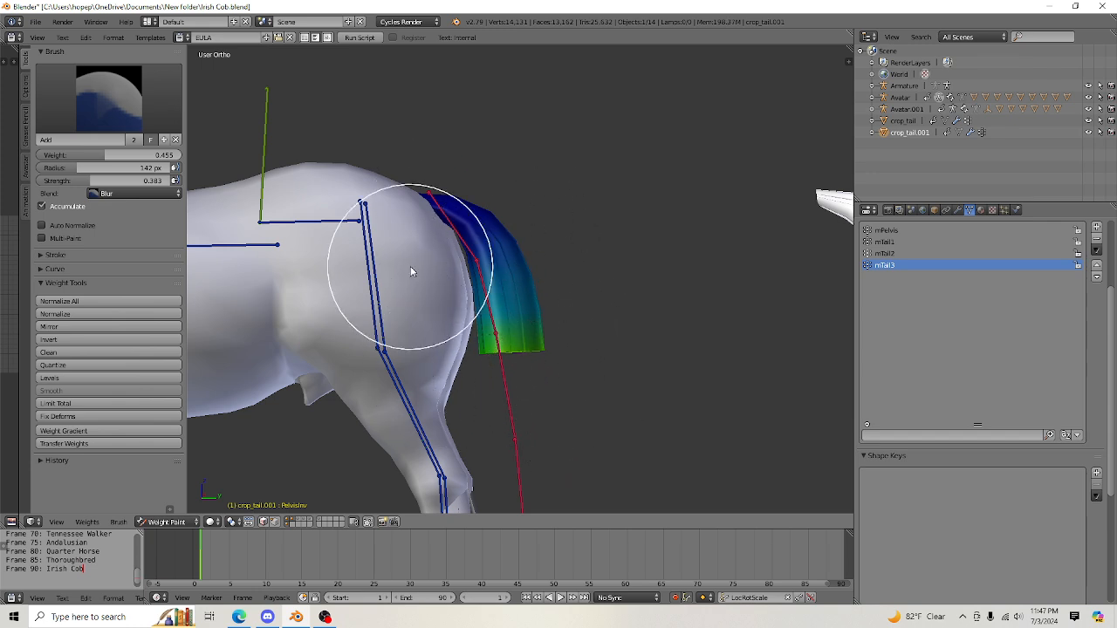
pyautogui.click(127, 196)
pyautogui.click(153, 155)
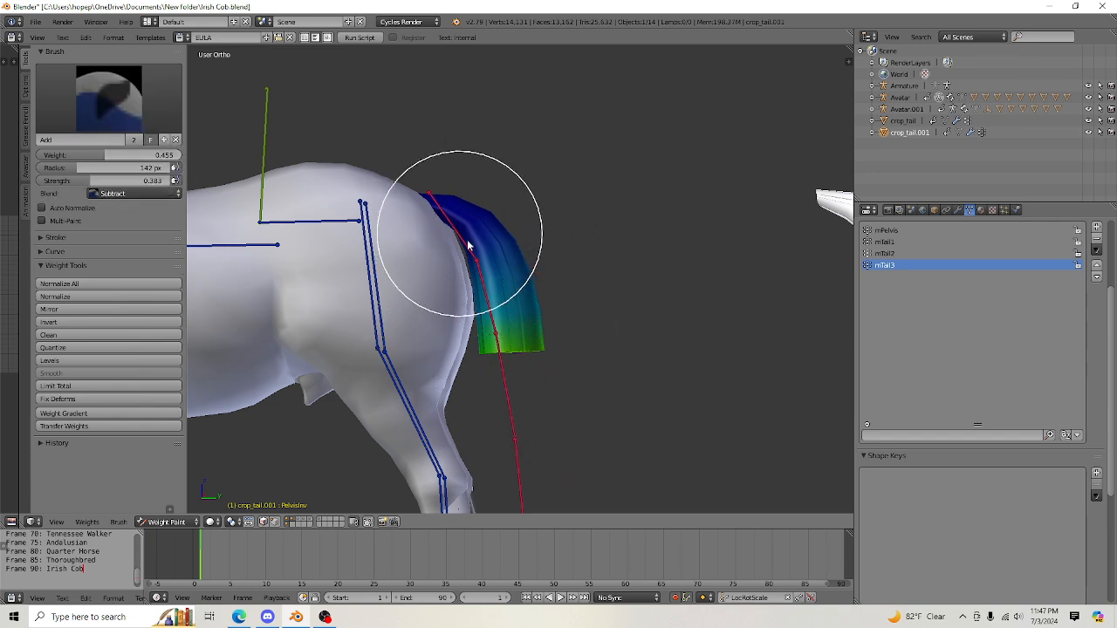
pyautogui.moveTo(468, 246); pyautogui.dragTo(553, 226)
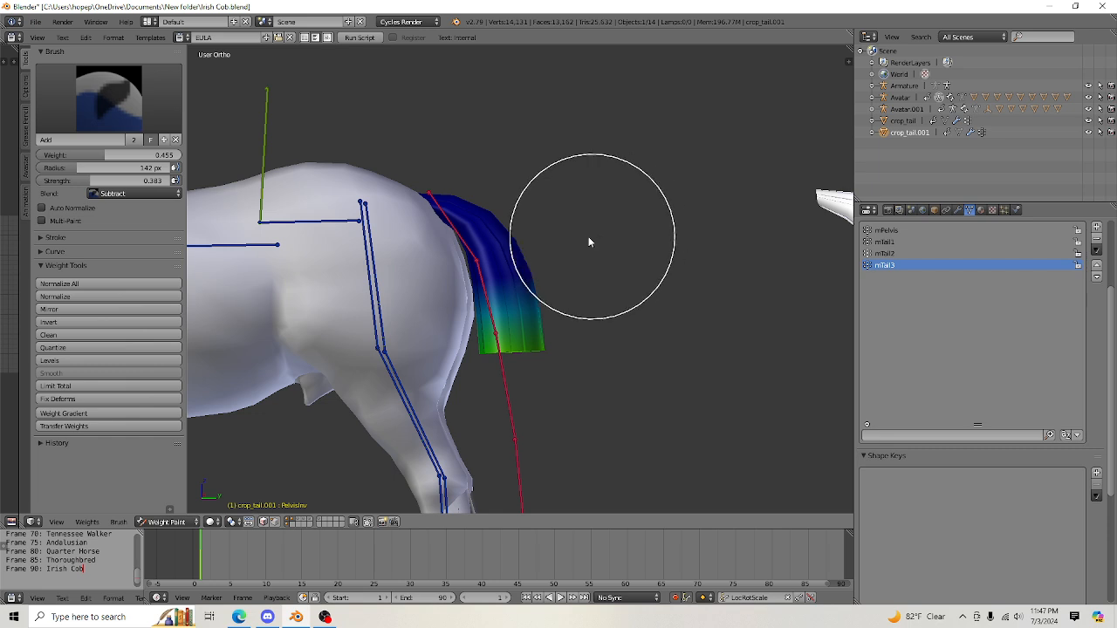
pyautogui.hotkey('ctrl', 'z')
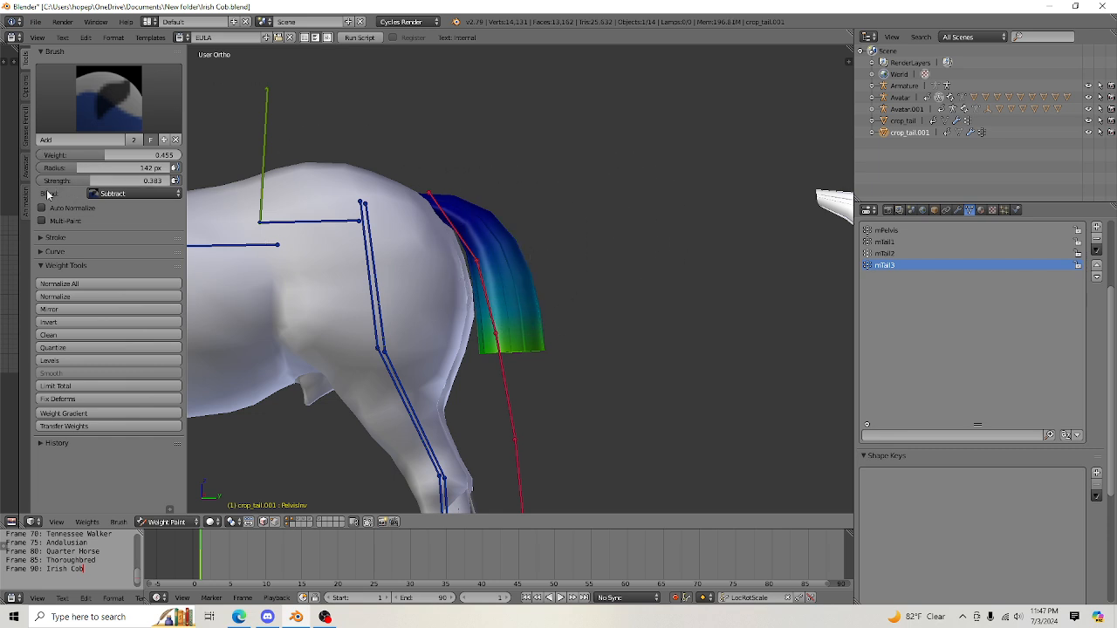
pyautogui.moveTo(461, 224)
pyautogui.mouseDown()
pyautogui.moveTo(518, 231)
pyautogui.moveTo(468, 296)
pyautogui.mouseUp()
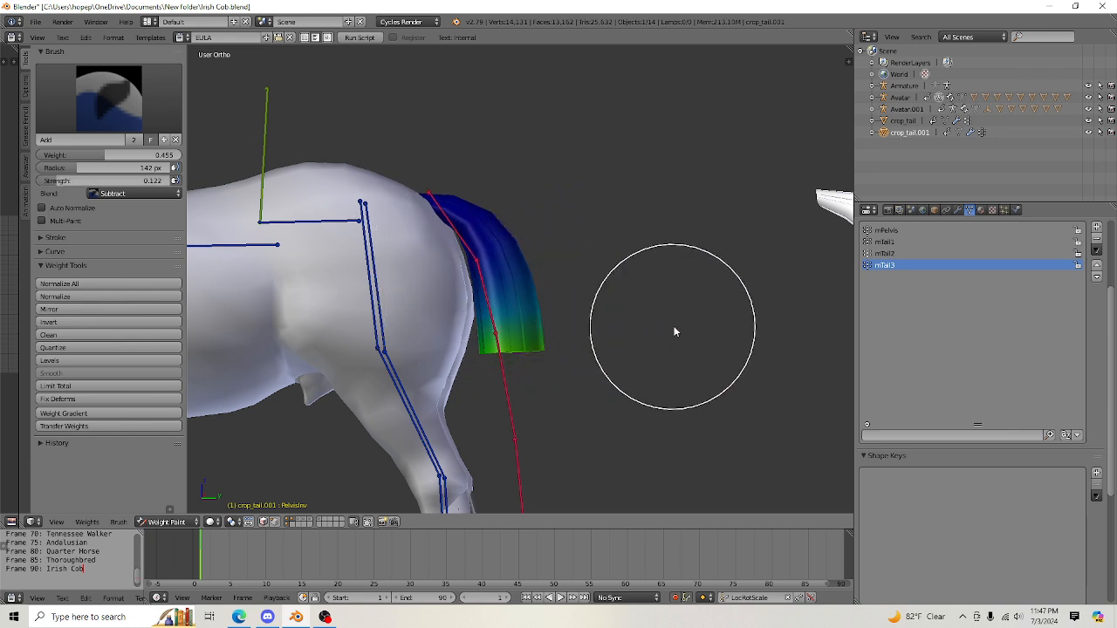
# Leave weight painting on crop_tail.001 and rotate the Avatar armature's Tail3 bone in Pose Mode to test the lower tail's deformation.
pyautogui.moveTo(672, 326)
pyautogui.mouseDown(button='middle')
pyautogui.moveTo(655, 347)
pyautogui.moveTo(621, 353)
pyautogui.moveTo(601, 334)
pyautogui.moveTo(485, 344)
pyautogui.moveTo(432, 401)
pyautogui.moveTo(534, 378)
pyautogui.moveTo(571, 332)
pyautogui.mouseUp(button='middle')
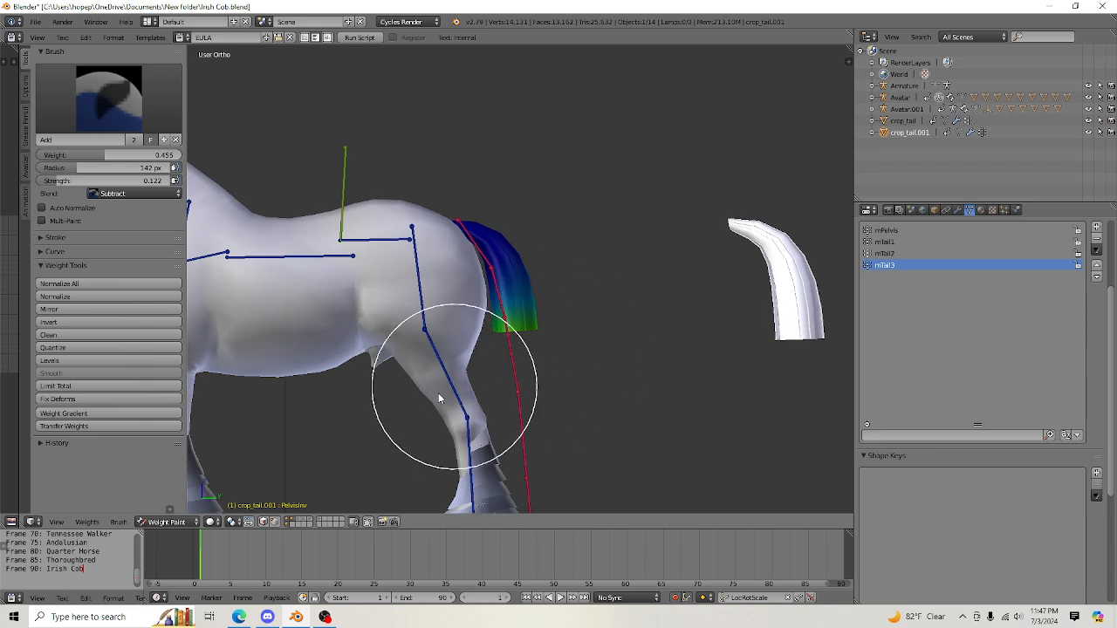
pyautogui.click(166, 522)
pyautogui.click(170, 508)
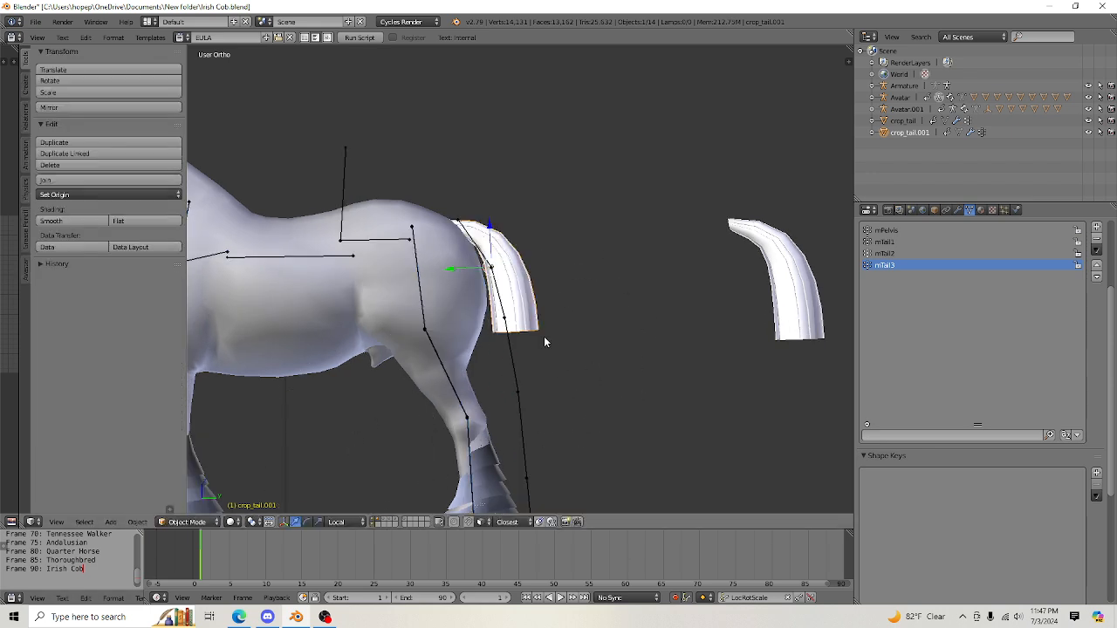
pyautogui.rightClick(512, 349)
pyautogui.scroll(-2, 454, 259)
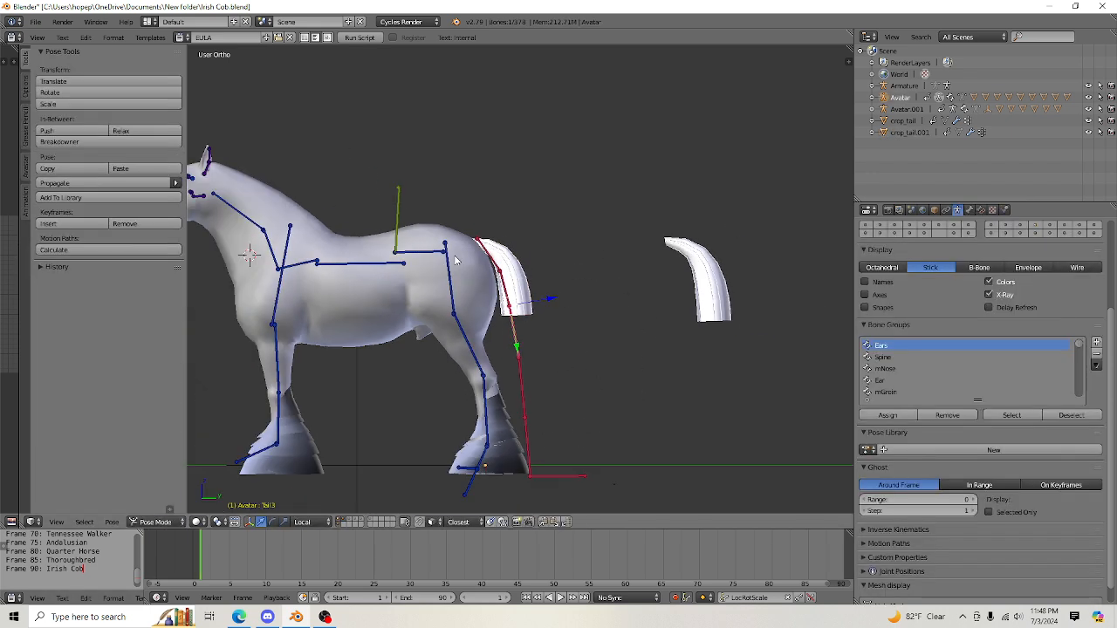
pyautogui.scroll(2, 611, 402)
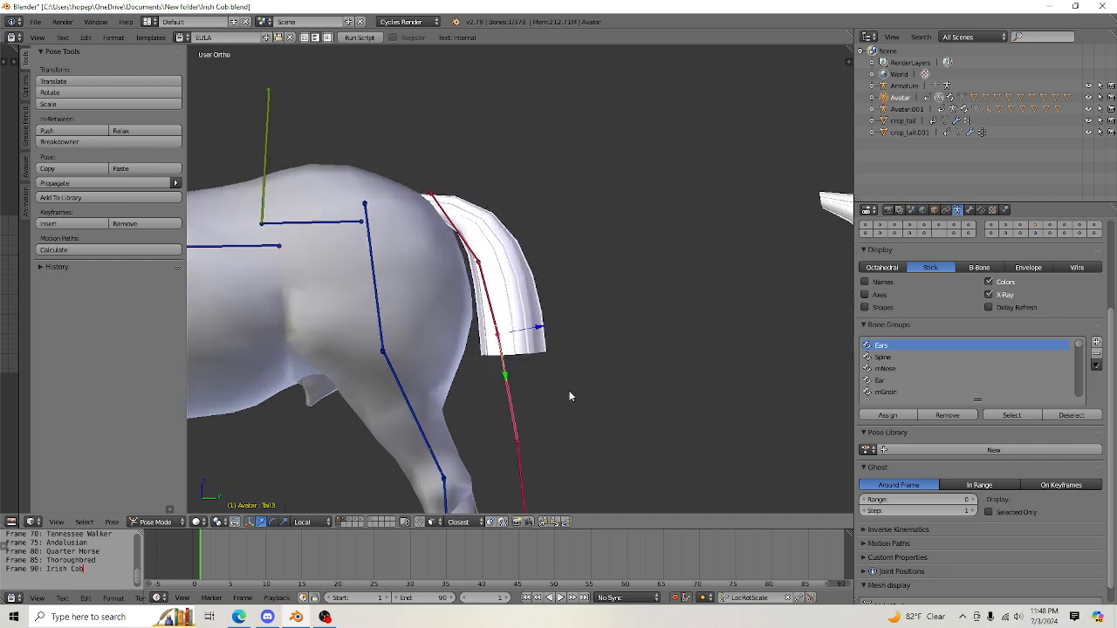
pyautogui.moveTo(554, 272); pyautogui.dragTo(549, 350, button='middle')
pyautogui.press('r')
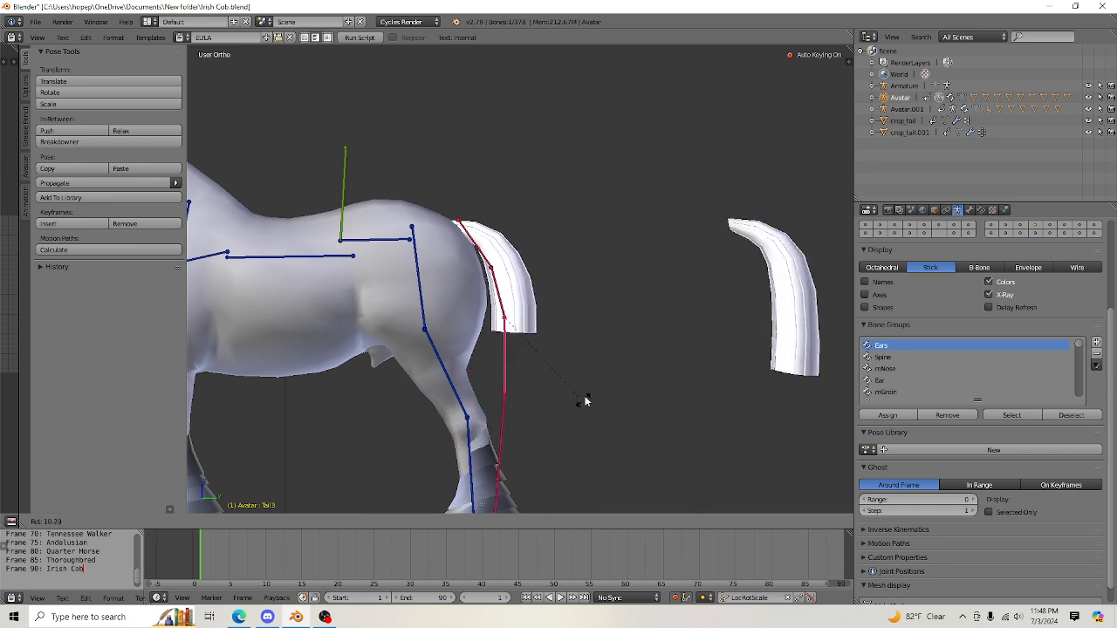
pyautogui.click(591, 386)
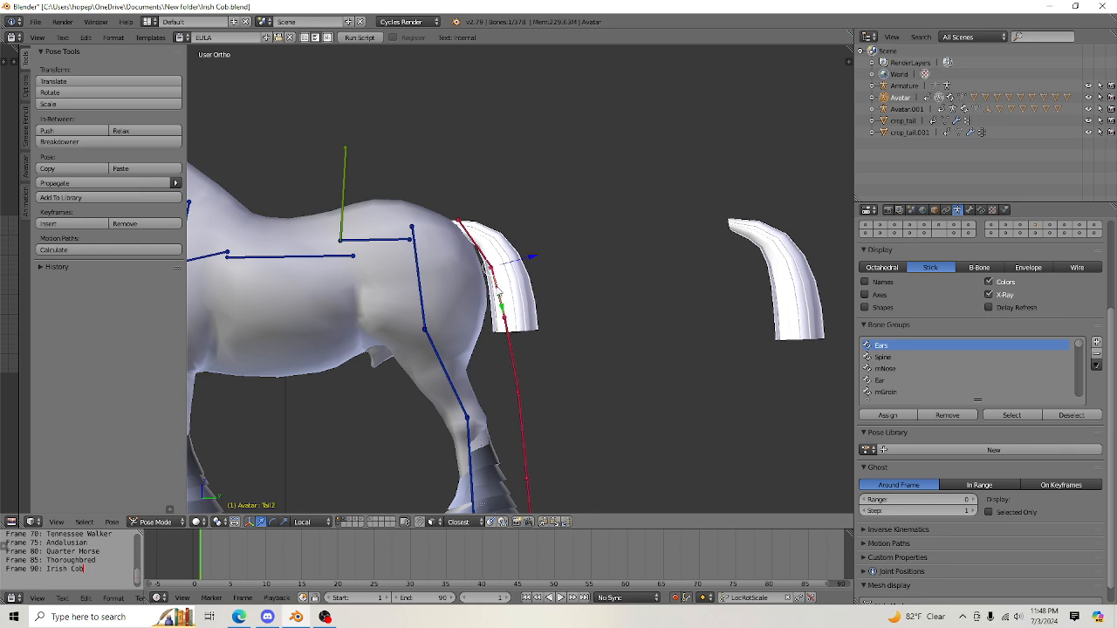
# Rotate the Tail2 bone twice to test how both tails bend, and undo the second rotation.
pyautogui.press('r')
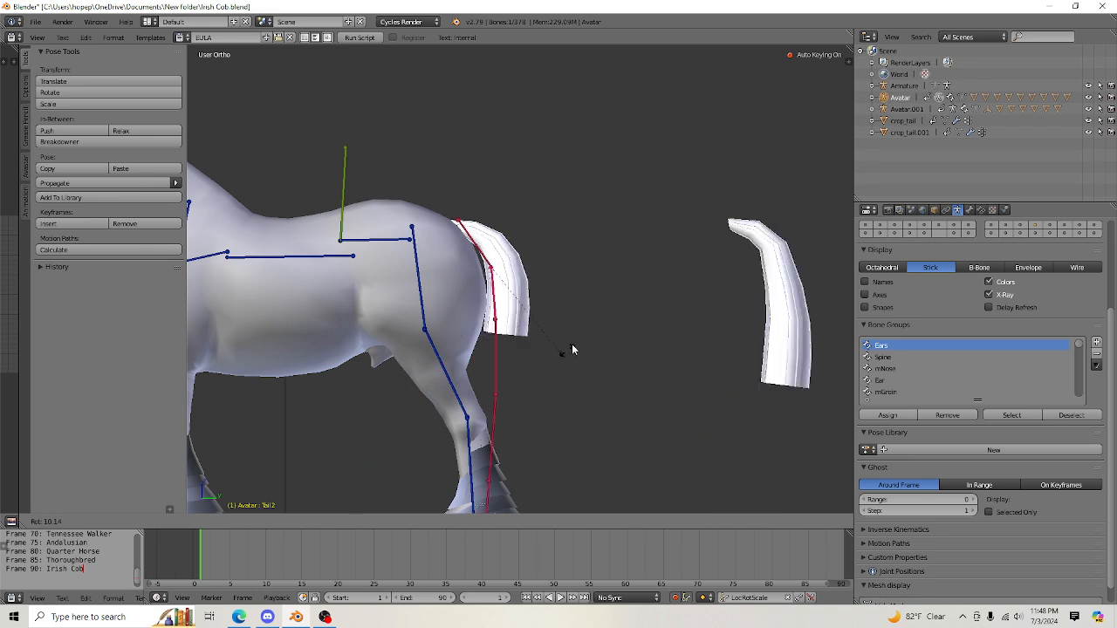
pyautogui.click(590, 351)
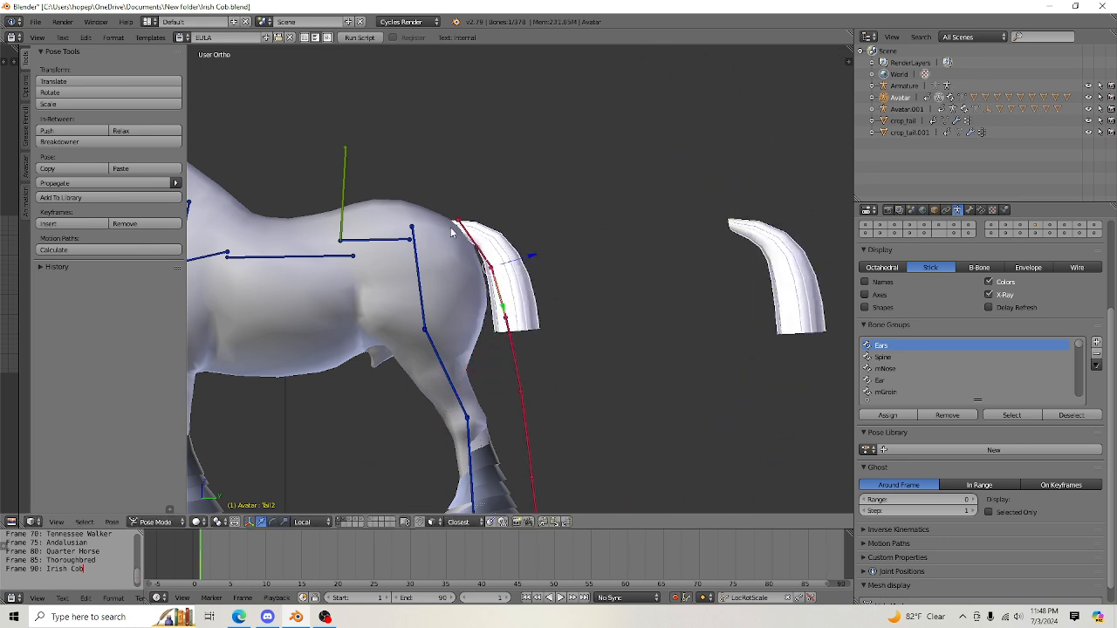
pyautogui.press('r')
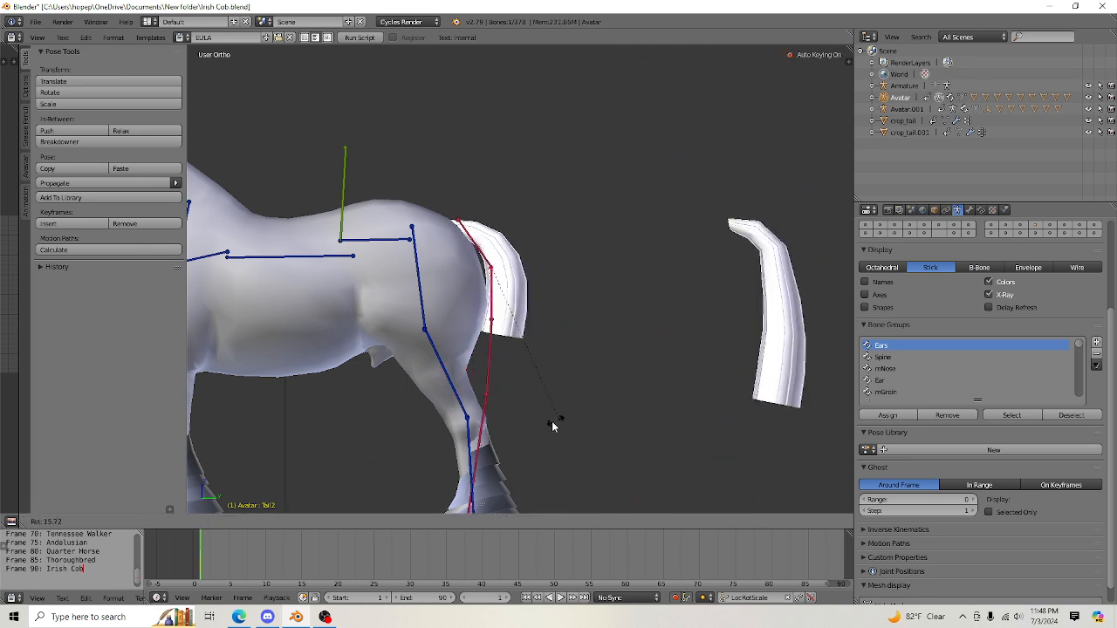
pyautogui.click(608, 386)
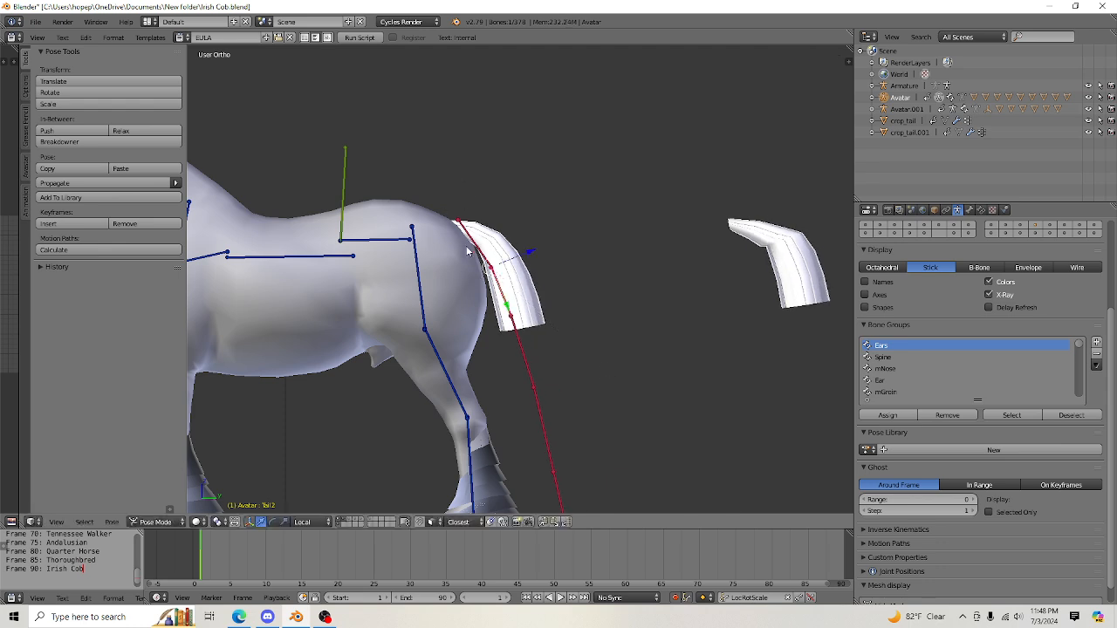
pyautogui.hotkey('ctrl', 'z')
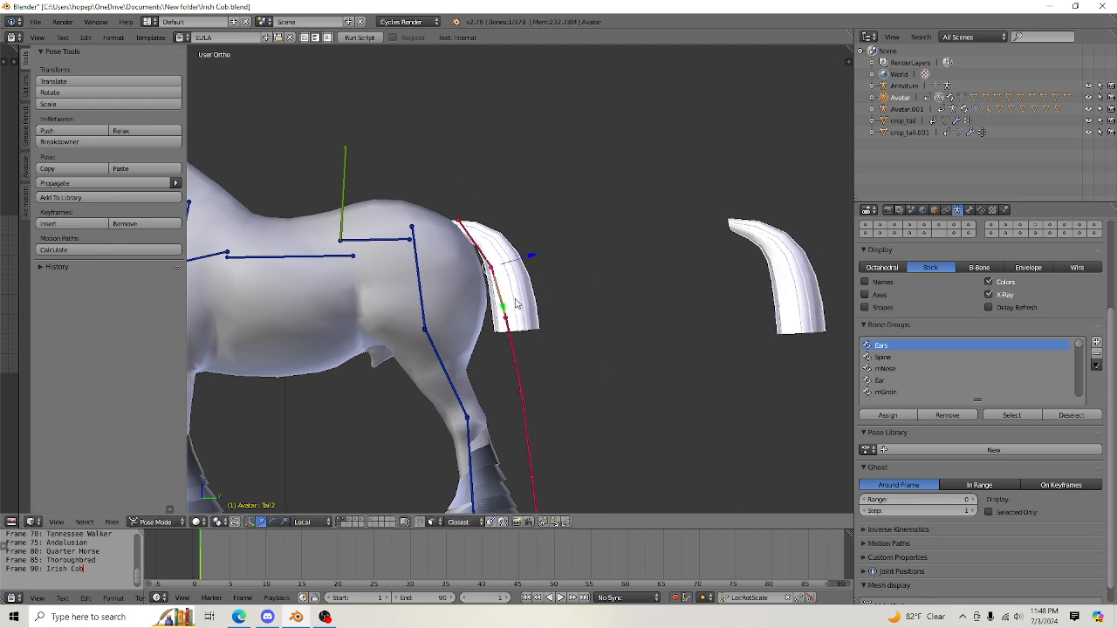
# Return crop_tail.001 to Weight Paint mode and set the brush strength to 1.000.
pyautogui.rightClick(514, 302)
pyautogui.click(187, 522)
pyautogui.click(199, 460)
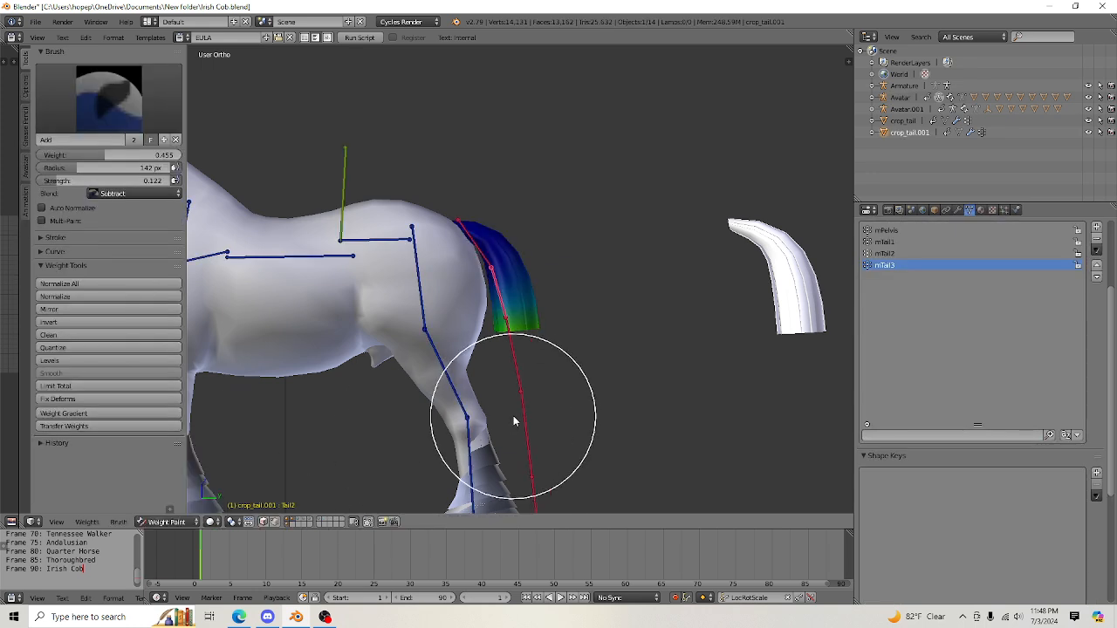
pyautogui.scroll(3, 516, 444)
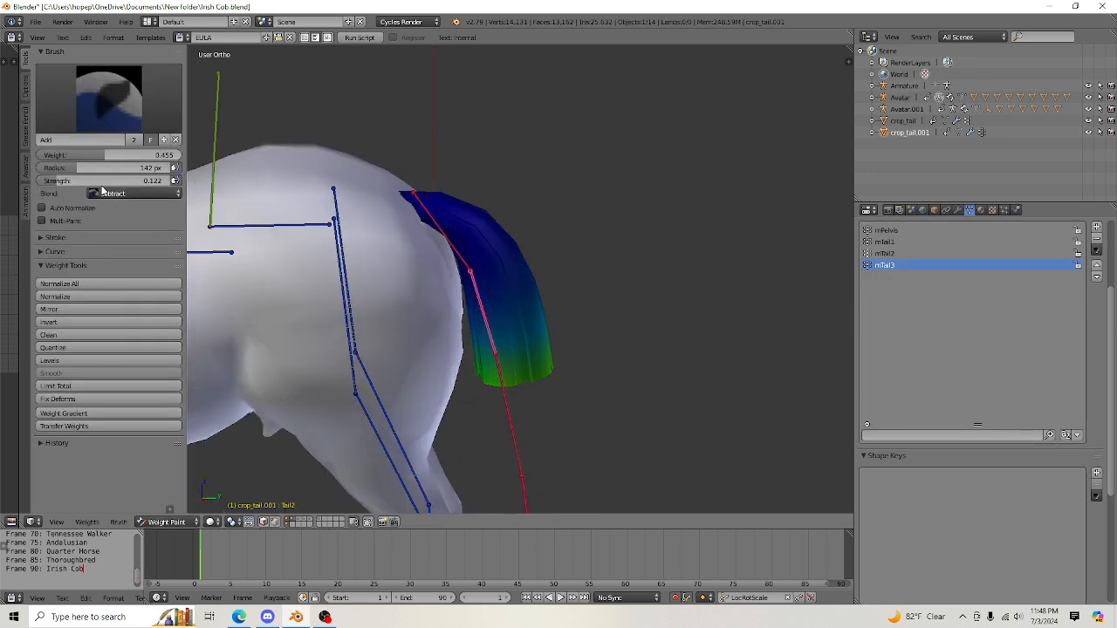
pyautogui.moveTo(155, 180); pyautogui.dragTo(173, 181)
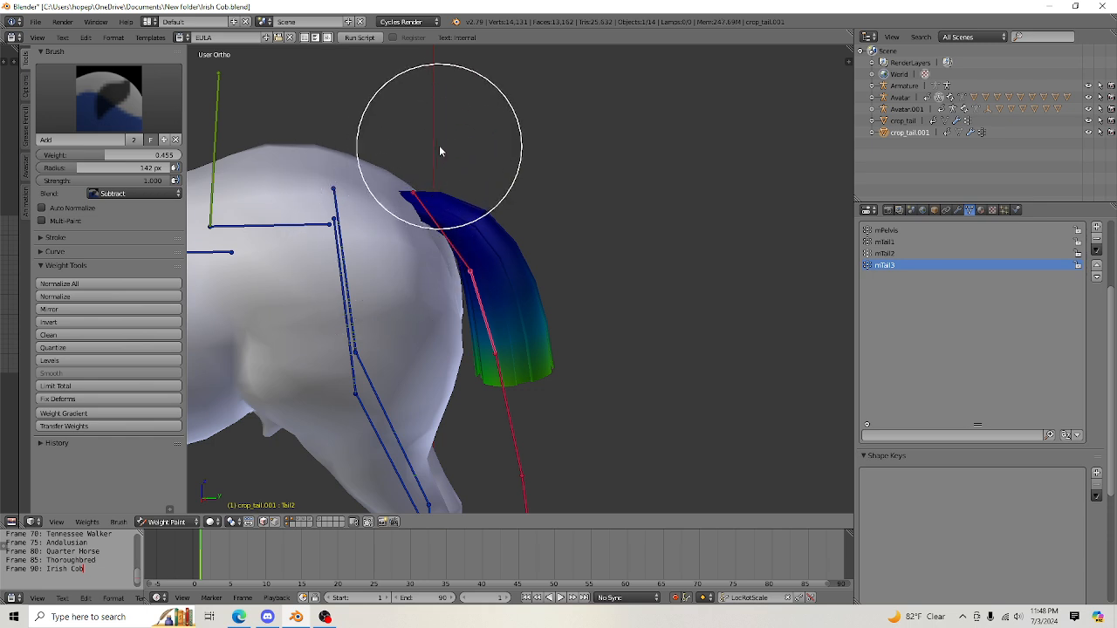
pyautogui.moveTo(383, 272); pyautogui.dragTo(390, 232, button='middle')
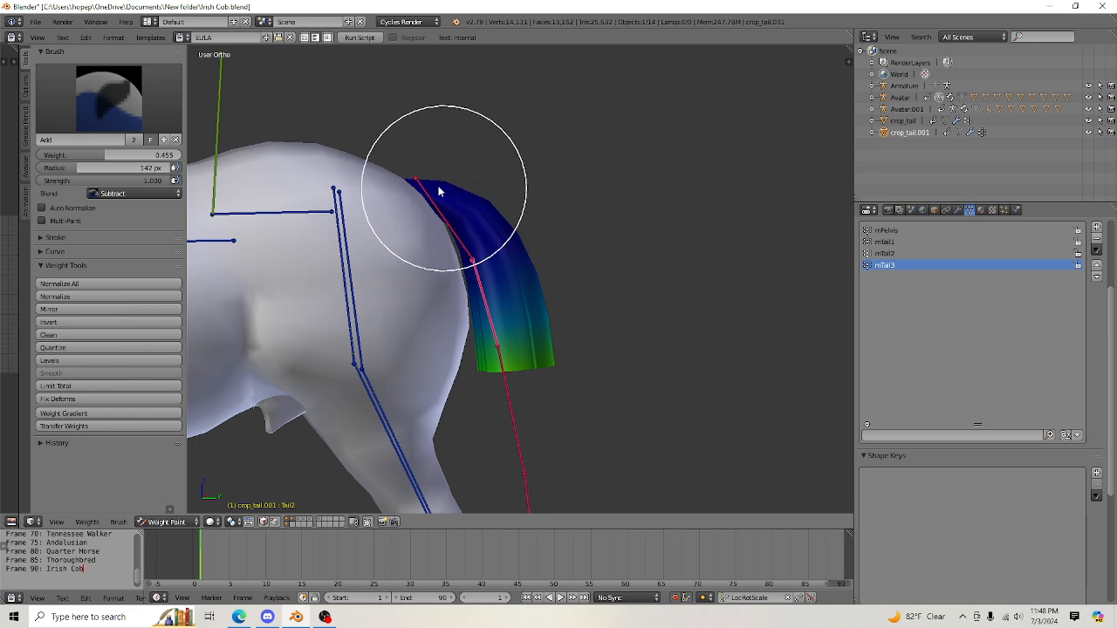
pyautogui.moveTo(368, 214)
pyautogui.mouseDown(button='middle')
pyautogui.moveTo(358, 224)
pyautogui.moveTo(368, 211)
pyautogui.mouseUp(button='middle')
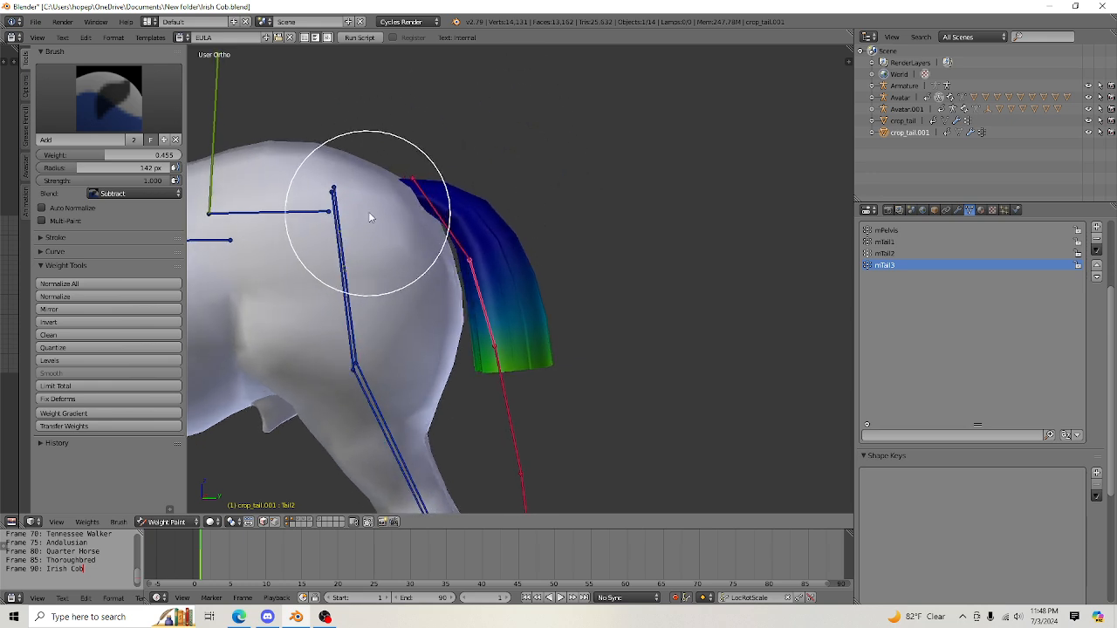
# Switch back to posing the Avatar armature and swing the Tail2 bone to check the bend in crop_tail.001.
pyautogui.click(165, 522)
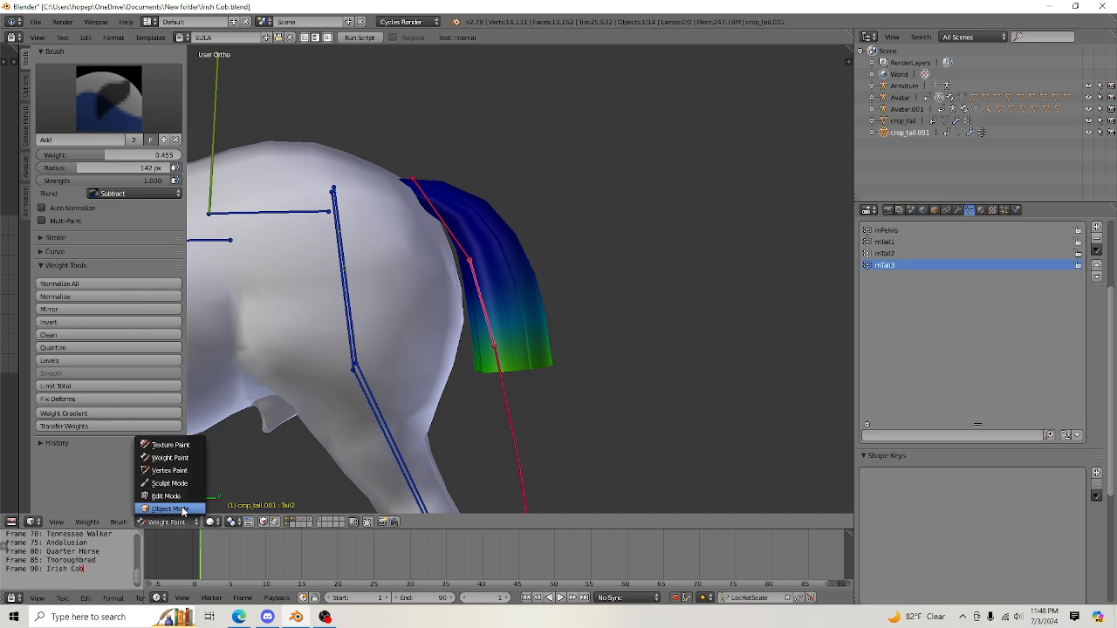
pyautogui.click(161, 501)
pyautogui.rightClick(494, 325)
pyautogui.hotkey('ctrl', 'Tab')
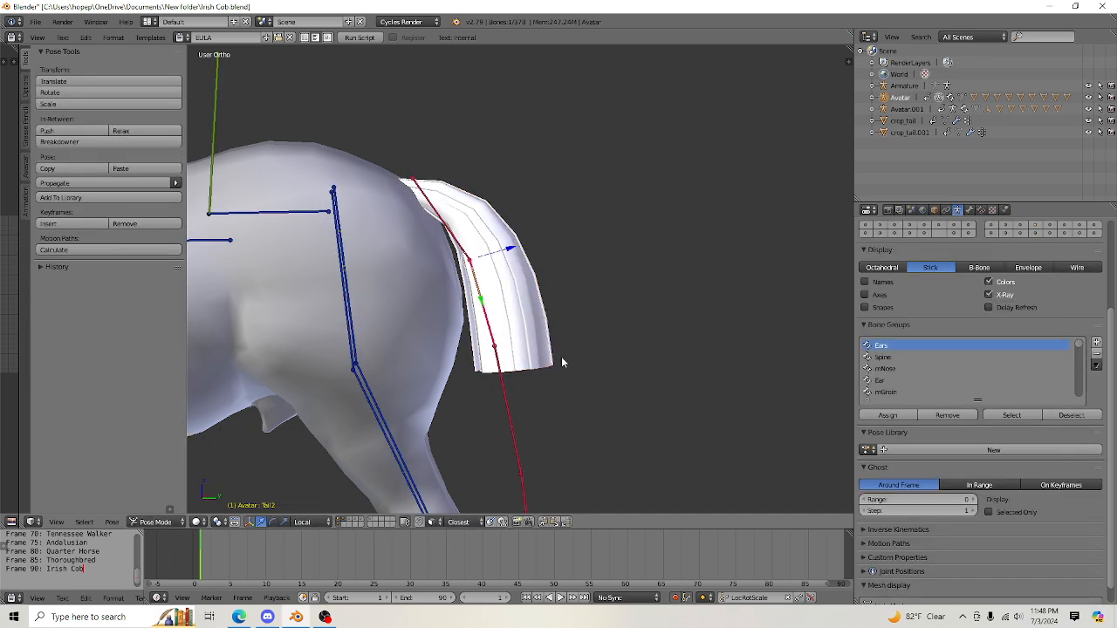
pyautogui.press('r')
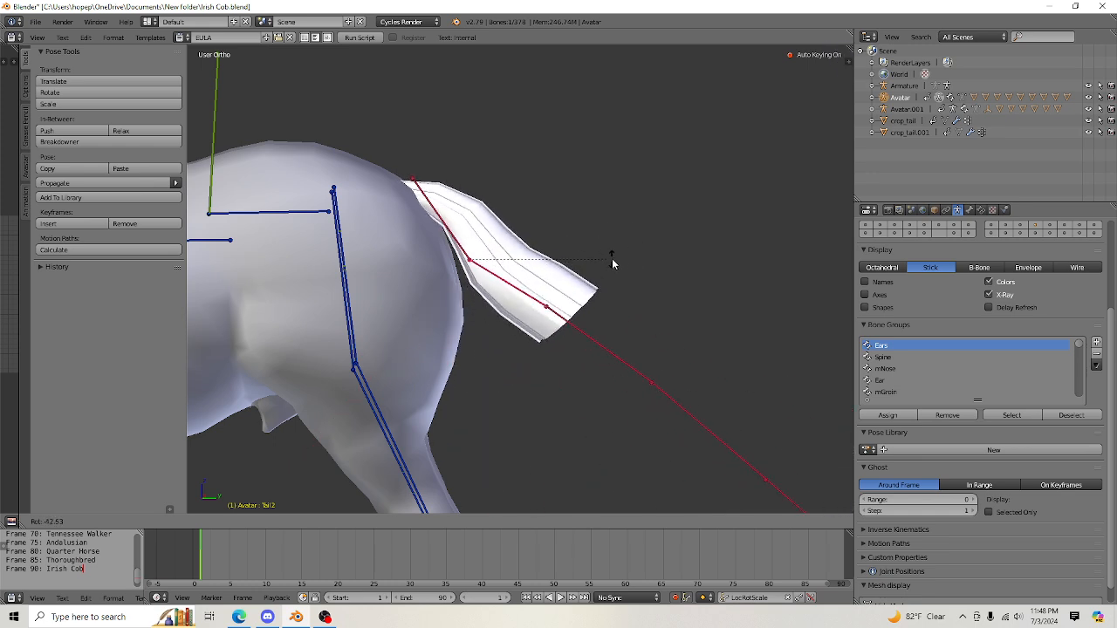
pyautogui.click(595, 381)
pyautogui.moveTo(595, 381); pyautogui.dragTo(585, 395, button='middle')
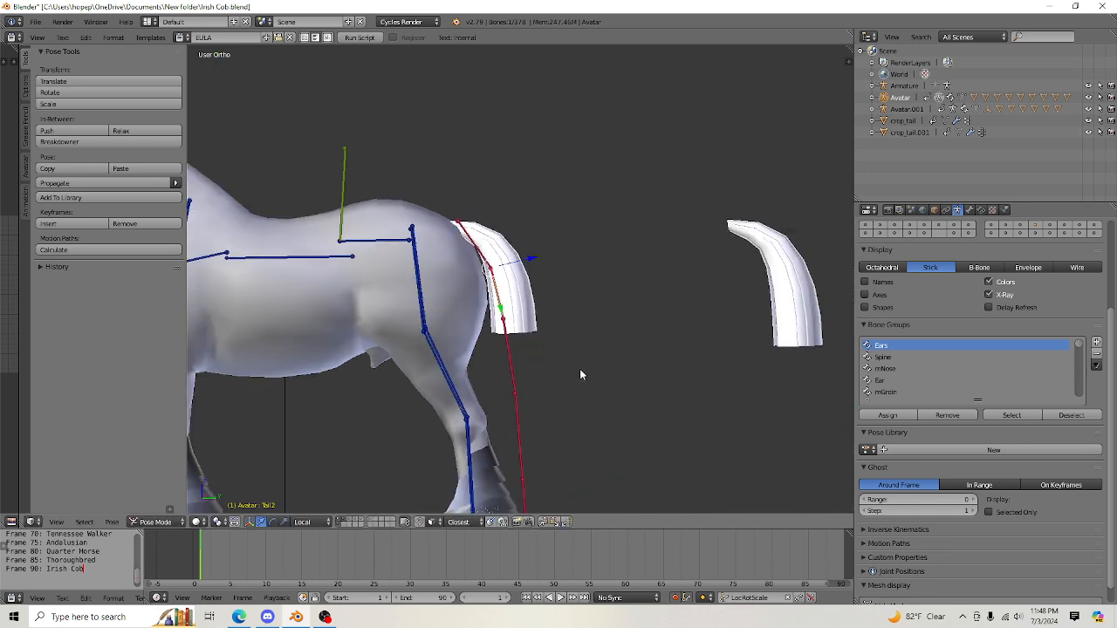
# Test the tail root's deformation by rotating the Tail1 bone twice, and undo the rotations.
pyautogui.scroll(3, 490, 285)
pyautogui.scroll(-1, 507, 365)
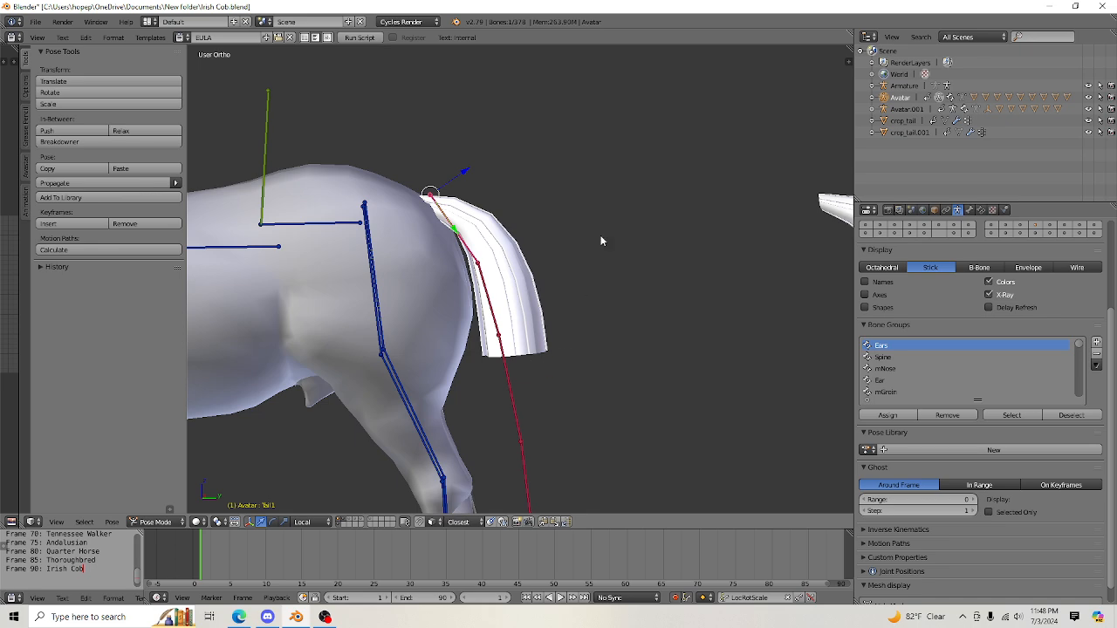
pyautogui.press('r')
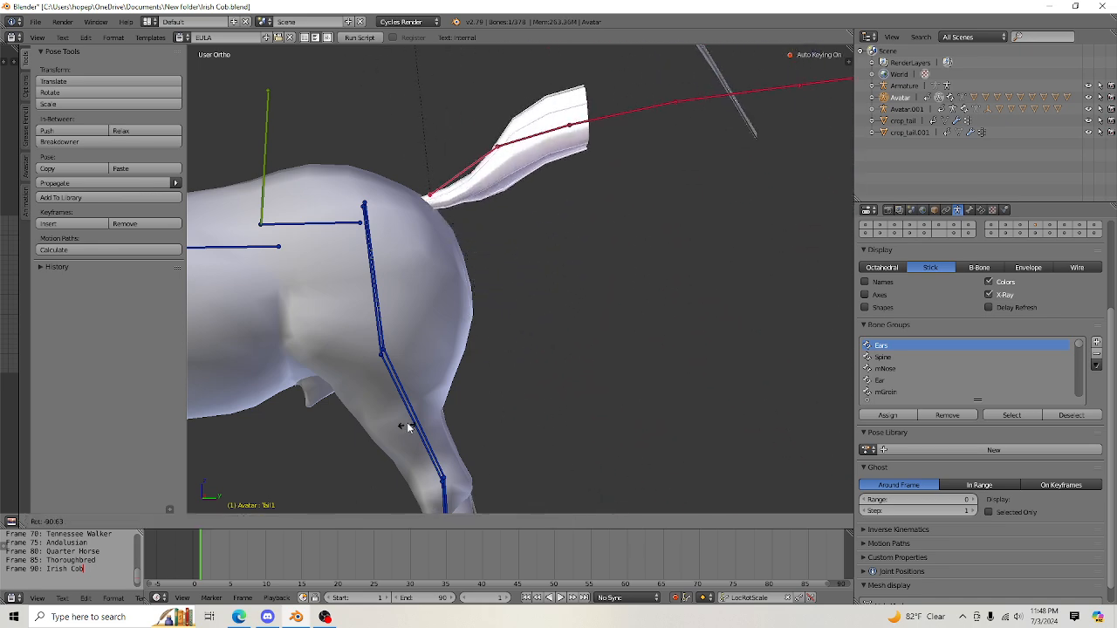
pyautogui.click(588, 133)
pyautogui.scroll(-2, 588, 131)
pyautogui.press('r')
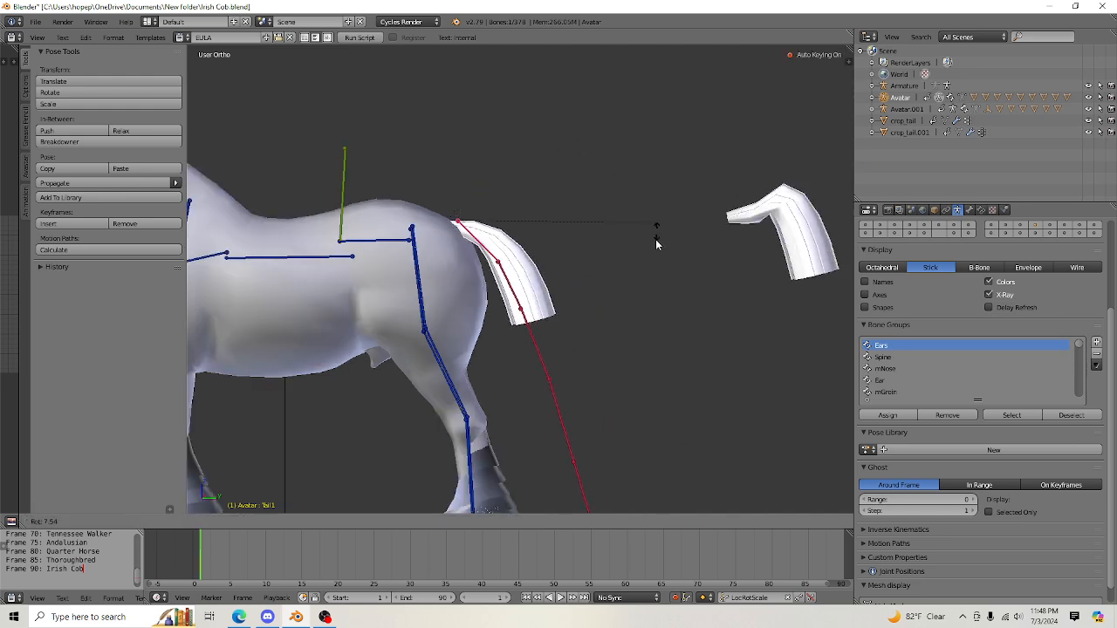
pyautogui.click(609, 214)
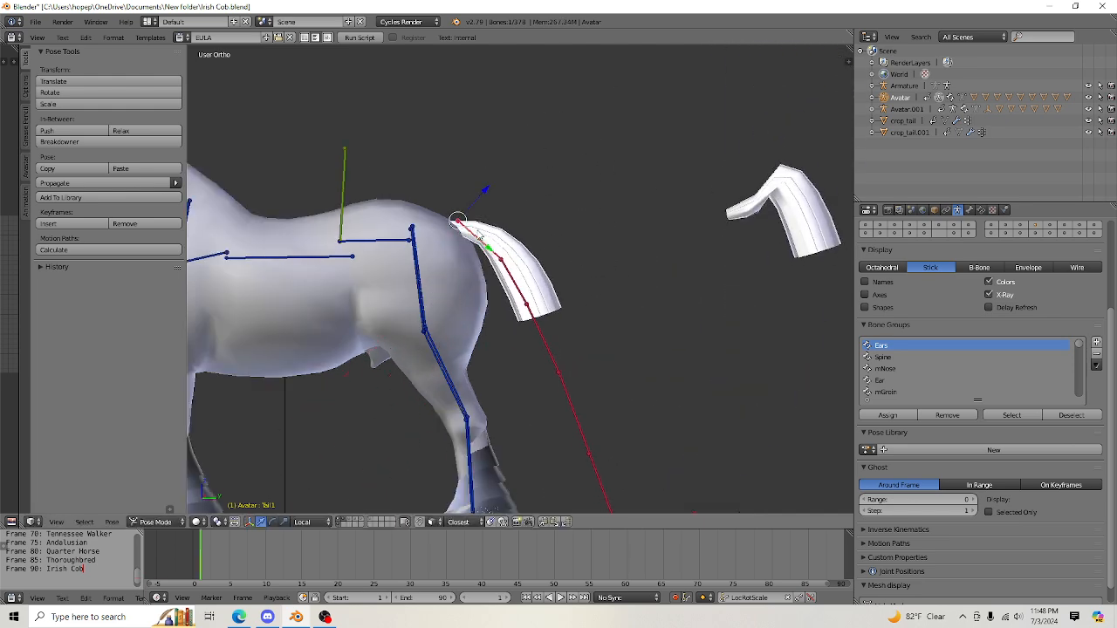
pyautogui.hotkey('ctrl', 'z')
pyautogui.hotkey('ctrl', 'z')
pyautogui.moveTo(583, 269); pyautogui.dragTo(583, 307, button='middle')
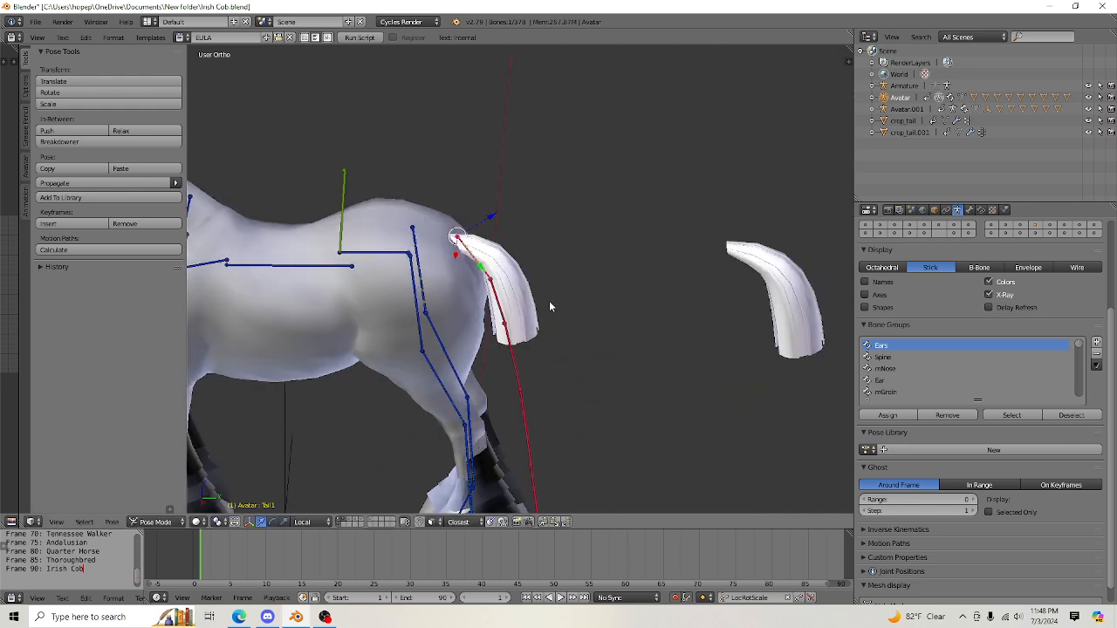
# Select the mPelvis group of crop_tail.001 and paint extra weight onto the tail root with Add blending at 1.000 strength.
pyautogui.scroll(3, 549, 300)
pyautogui.rightClick(529, 276)
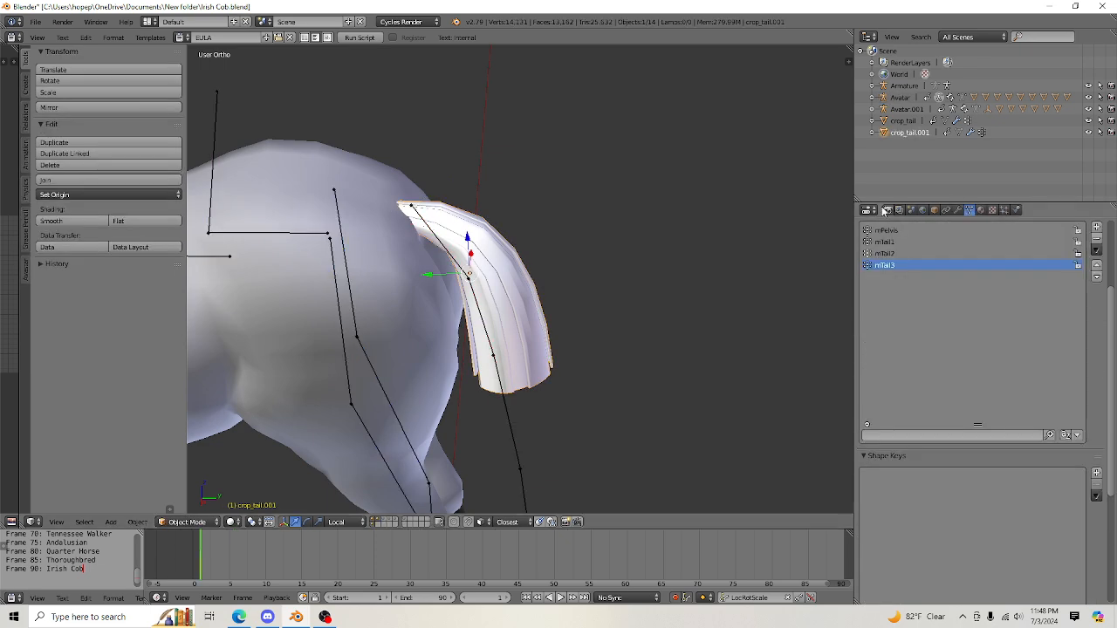
pyautogui.click(185, 521)
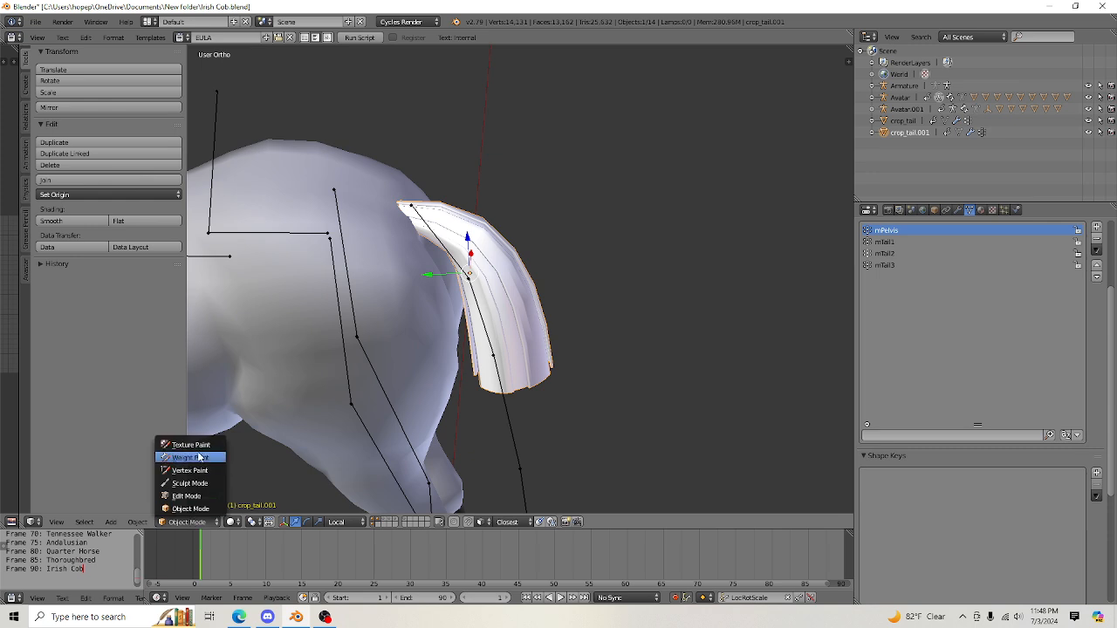
pyautogui.click(187, 457)
pyautogui.moveTo(334, 381); pyautogui.dragTo(292, 379, button='middle')
pyautogui.click(115, 194)
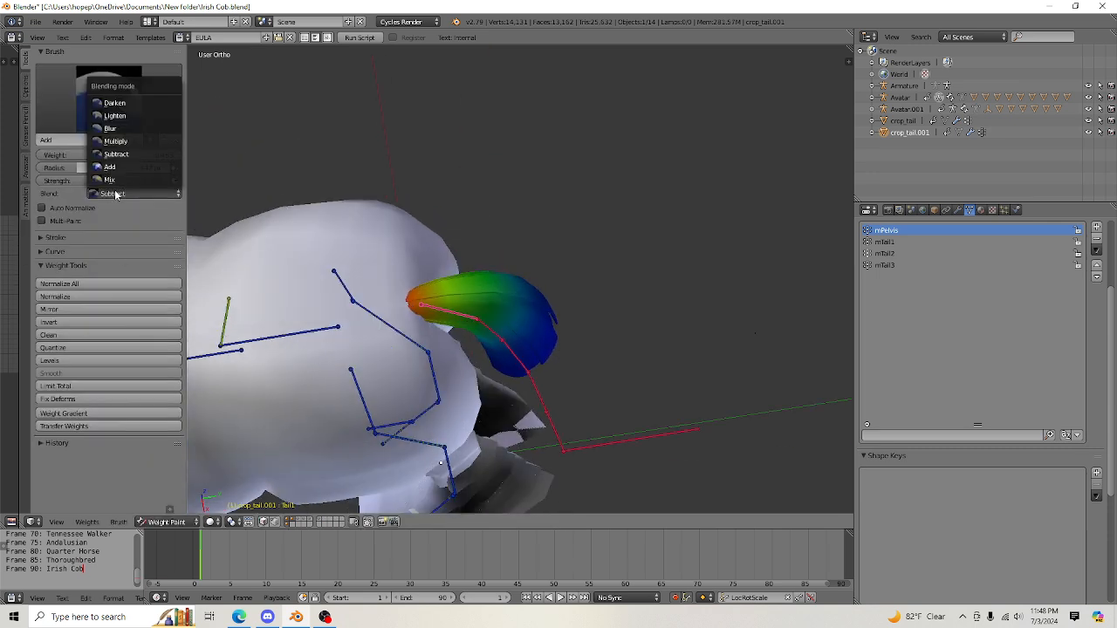
pyautogui.click(115, 168)
pyautogui.click(389, 306)
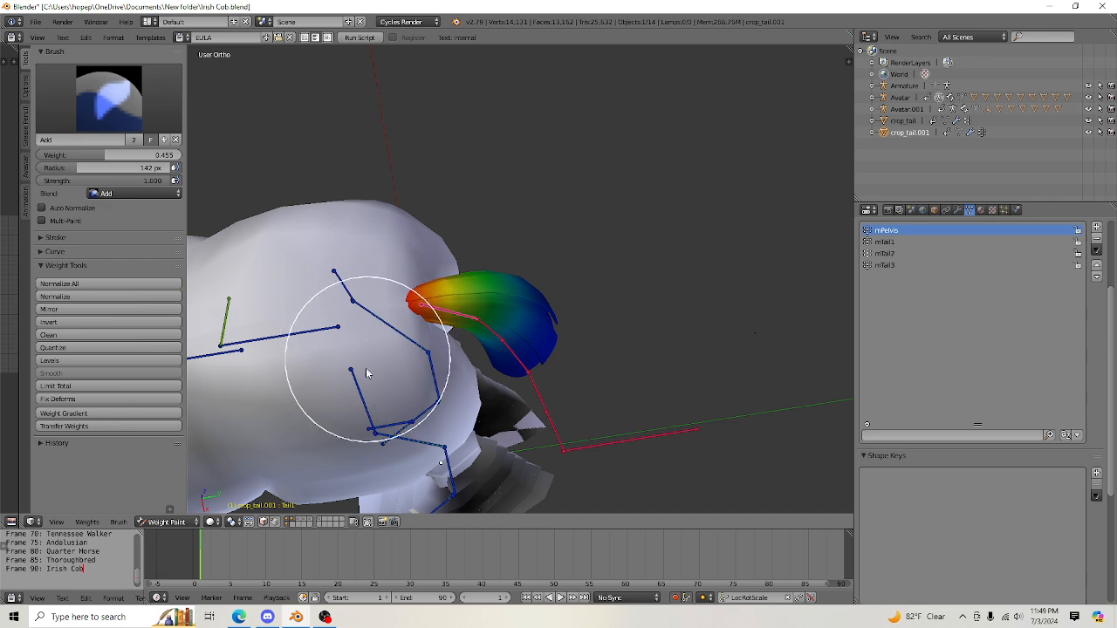
pyautogui.moveTo(367, 374); pyautogui.dragTo(328, 307, button='middle')
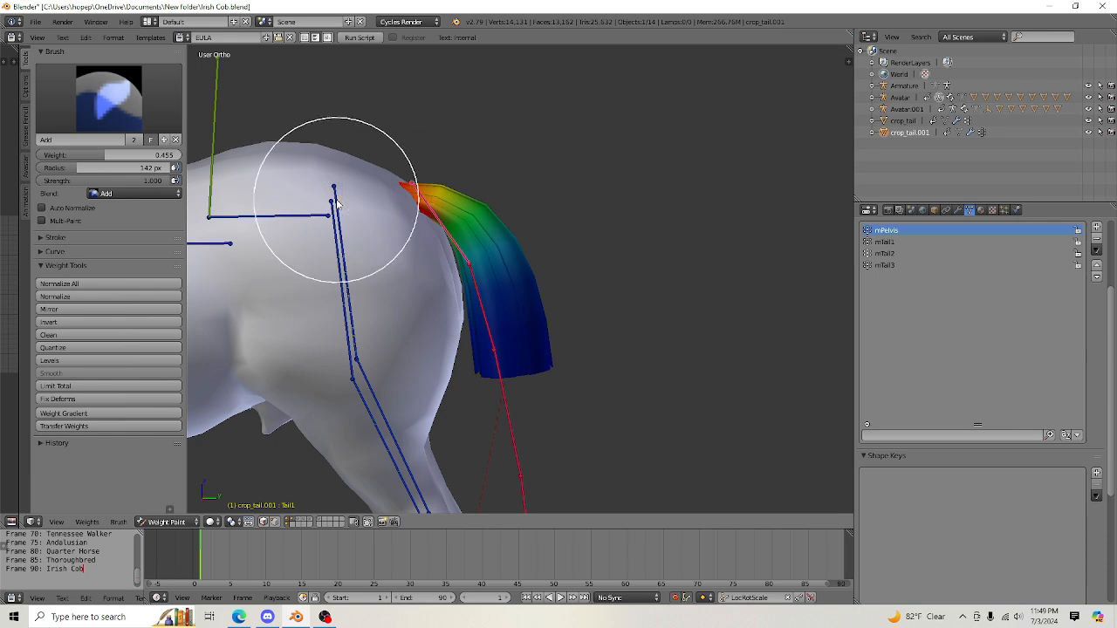
# Leave weight painting and rotate the Avatar armature's Tail1 bone to test the repainted tail root.
pyautogui.click(168, 522)
pyautogui.click(157, 507)
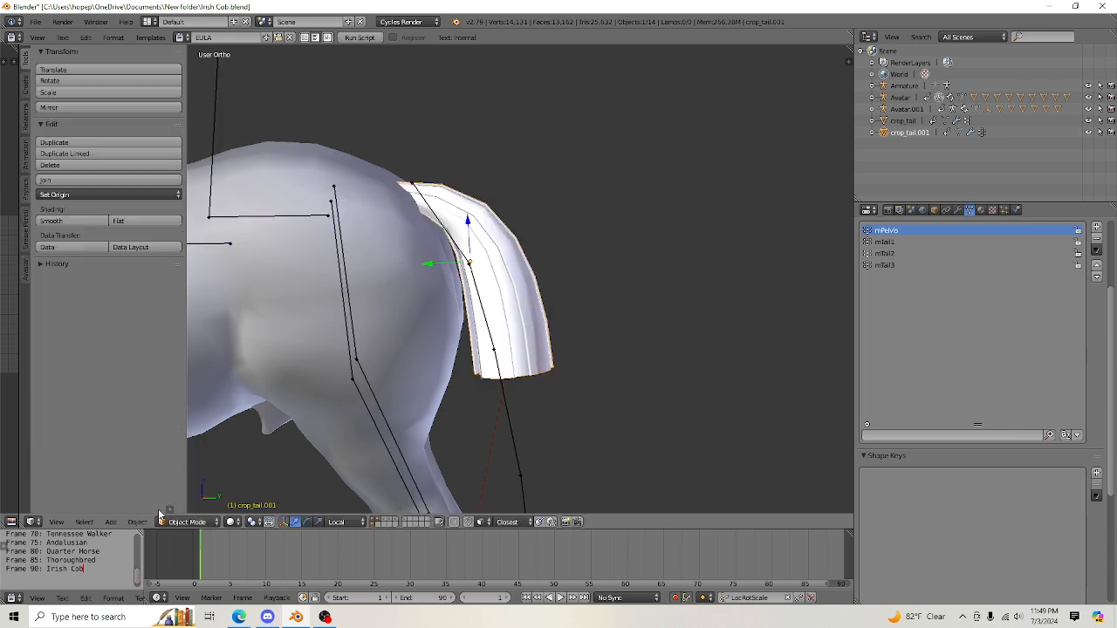
pyautogui.rightClick(434, 218)
pyautogui.press('r')
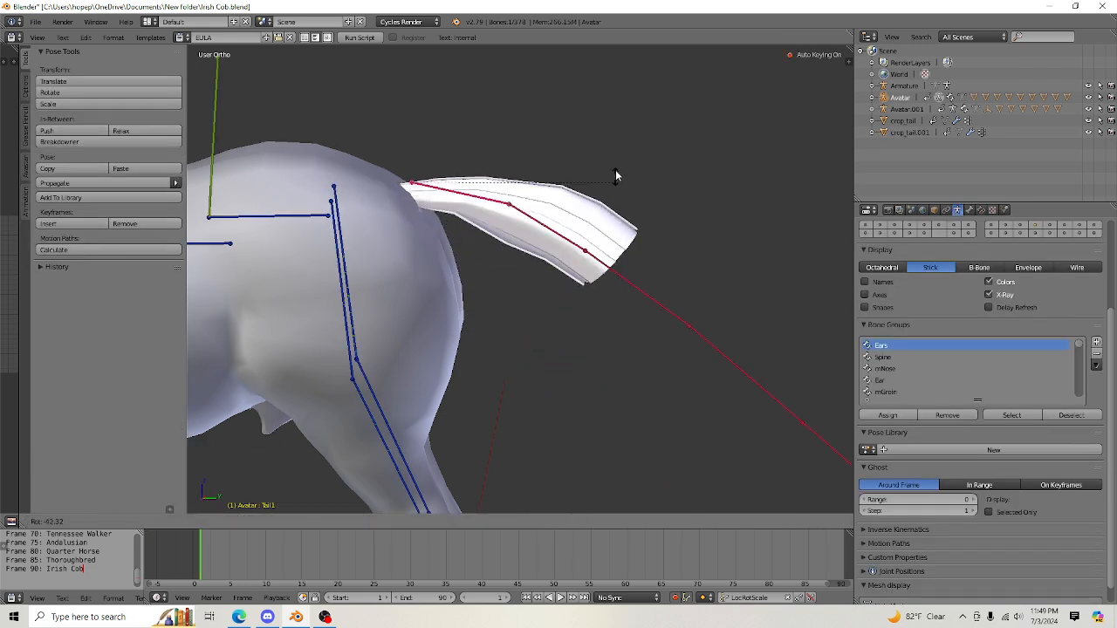
pyautogui.click(563, 371)
pyautogui.scroll(-3, 564, 370)
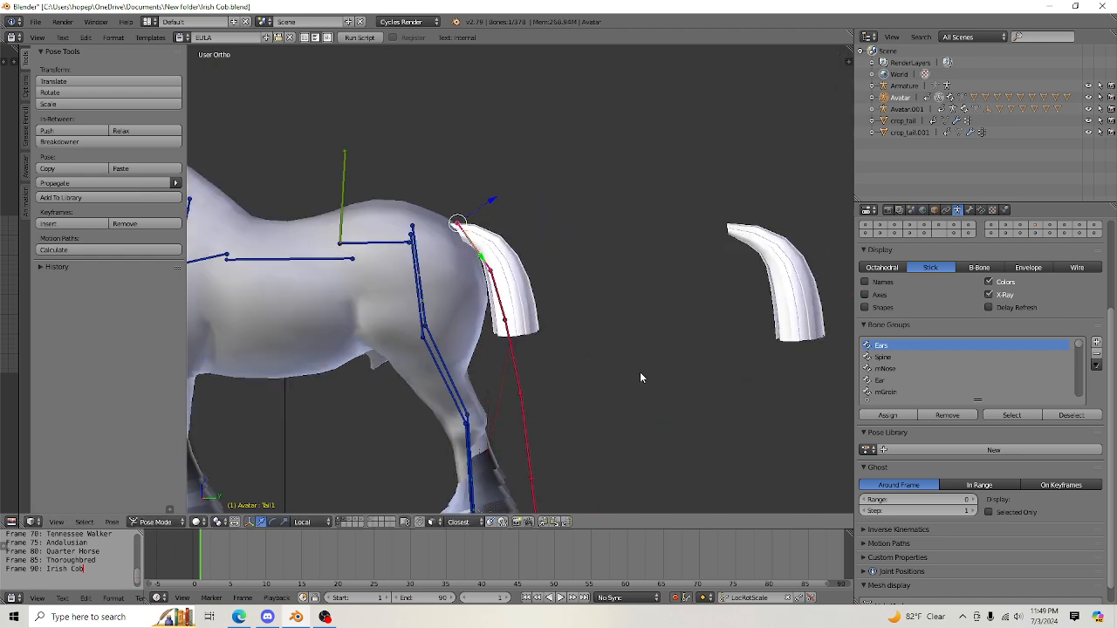
pyautogui.moveTo(639, 370); pyautogui.dragTo(625, 392, button='middle')
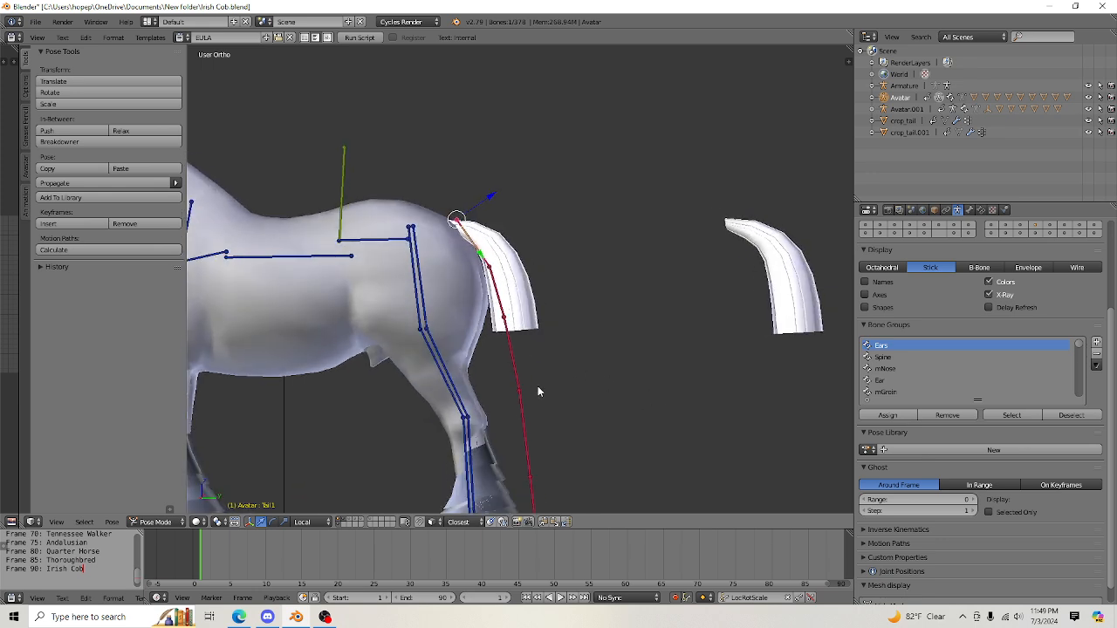
pyautogui.scroll(-2, 541, 375)
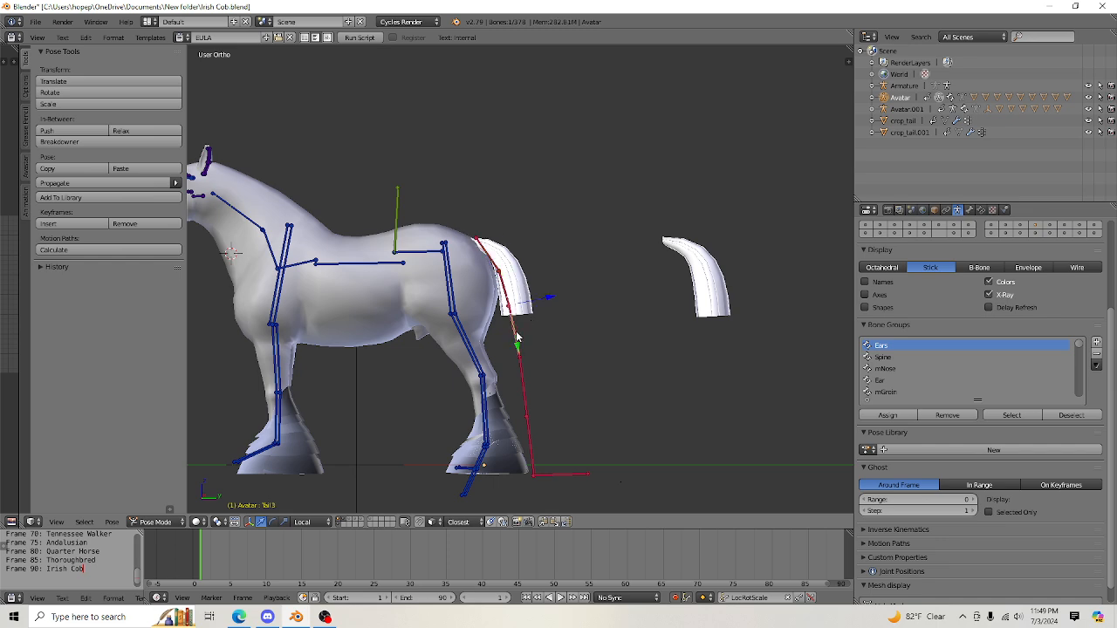
# Test the bend at the tail's end by rotating the Tail3 bone twice, and undo the rotations.
pyautogui.press('r')
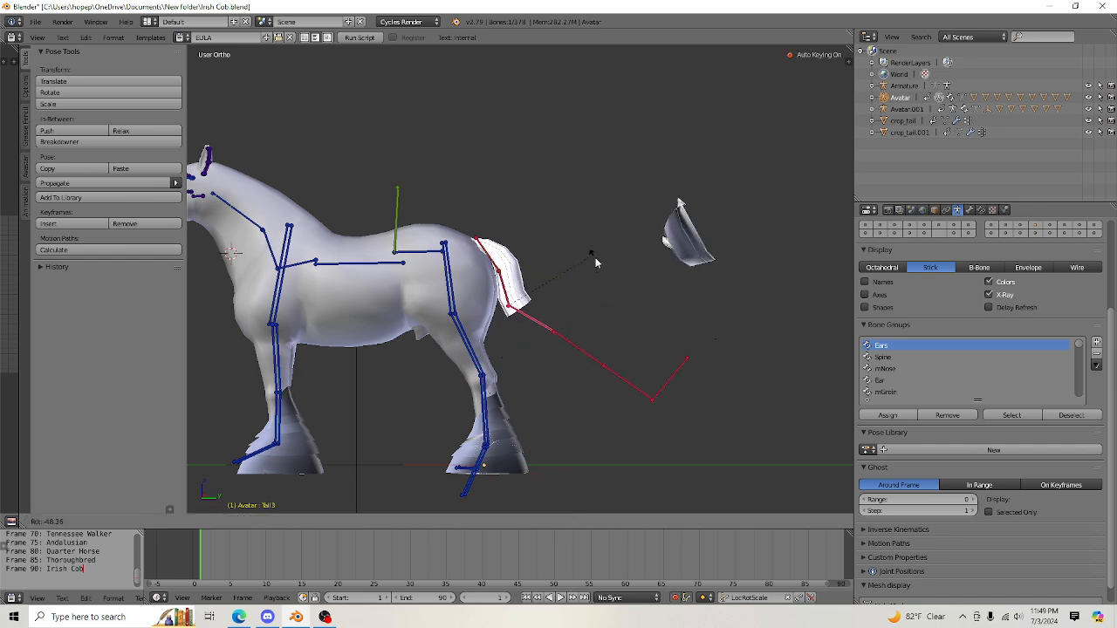
pyautogui.click(600, 352)
pyautogui.scroll(3, 599, 352)
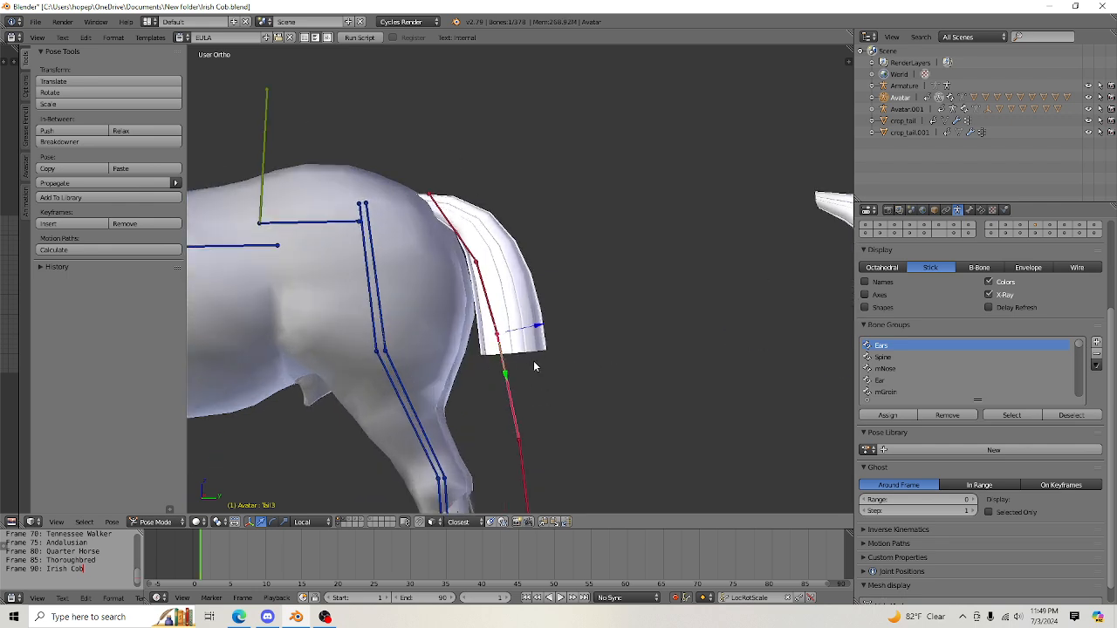
pyautogui.press('r')
pyautogui.click(632, 218)
pyautogui.hotkey('ctrl', 'z')
# Swing the Tail2 bone back and forth to test crop_tail.001's deformation, and undo the rotation.
pyautogui.click(156, 522)
pyautogui.press('r')
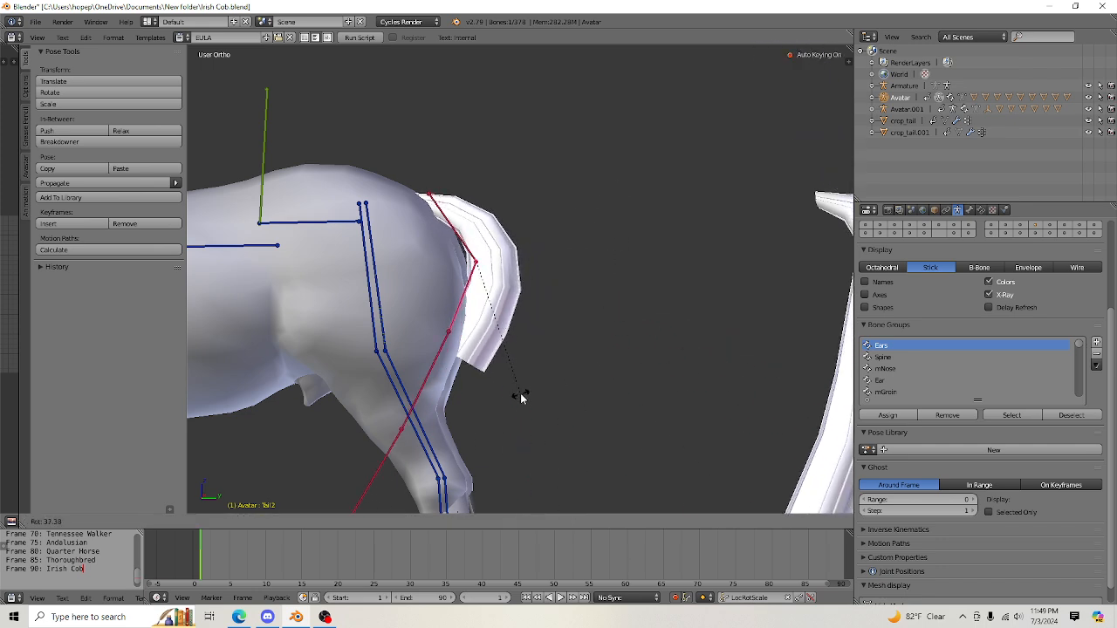
pyautogui.click(607, 206)
pyautogui.hotkey('ctrl', 'z')
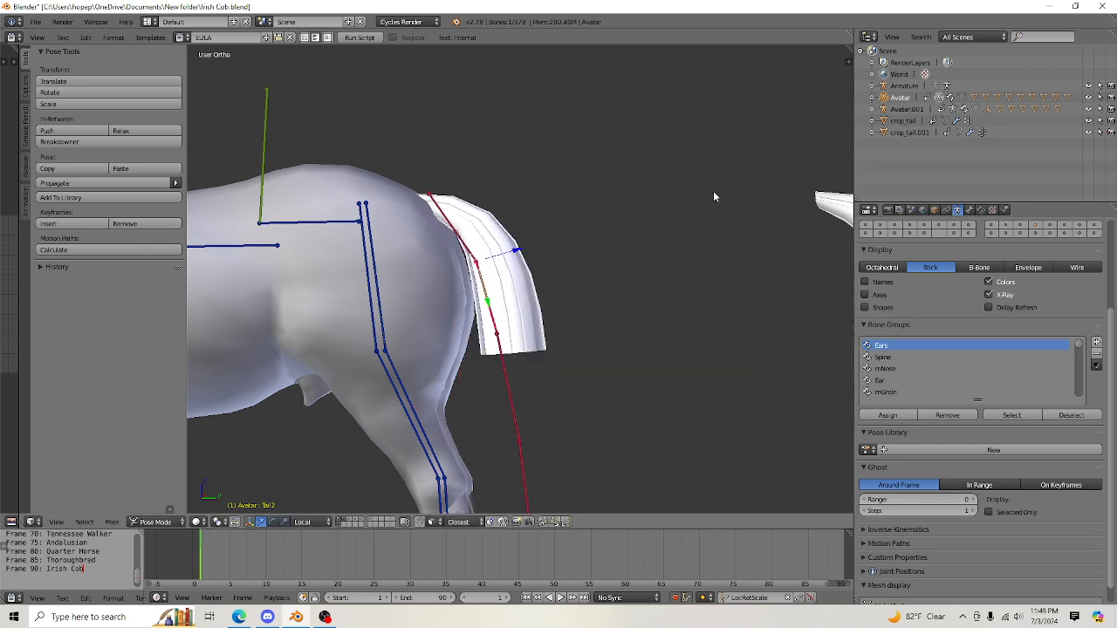
pyautogui.scroll(-1, 635, 255)
pyautogui.scroll(-1, 636, 260)
# Return crop_tail.001 to weight painting and make the mTail2 vertex group active.
pyautogui.rightClick(522, 311)
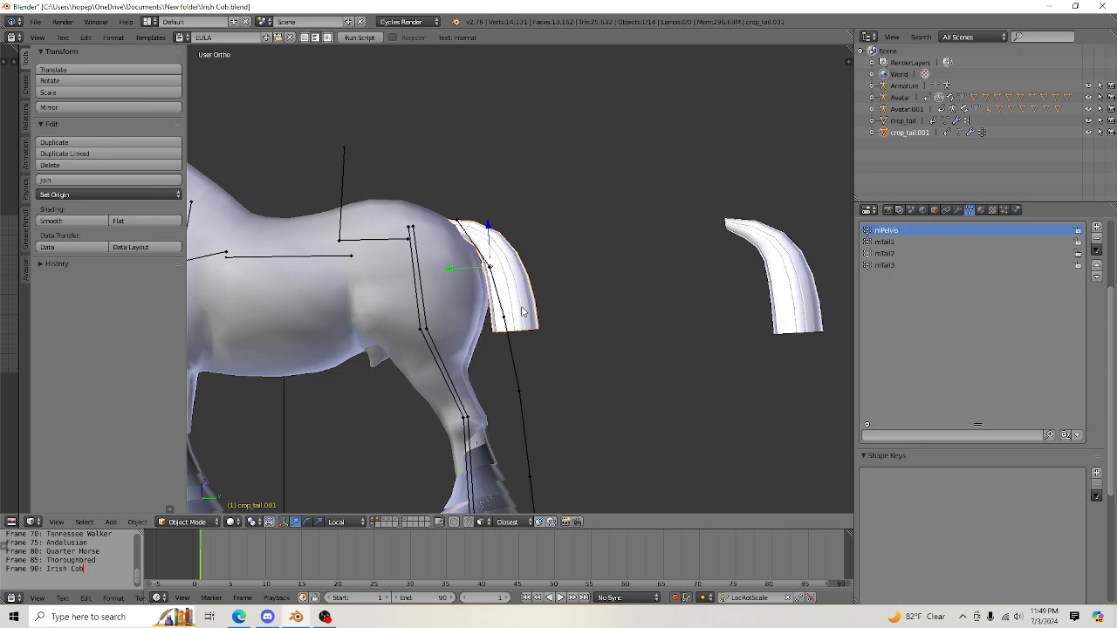
pyautogui.click(187, 520)
pyautogui.click(247, 466)
pyautogui.scroll(2, 523, 388)
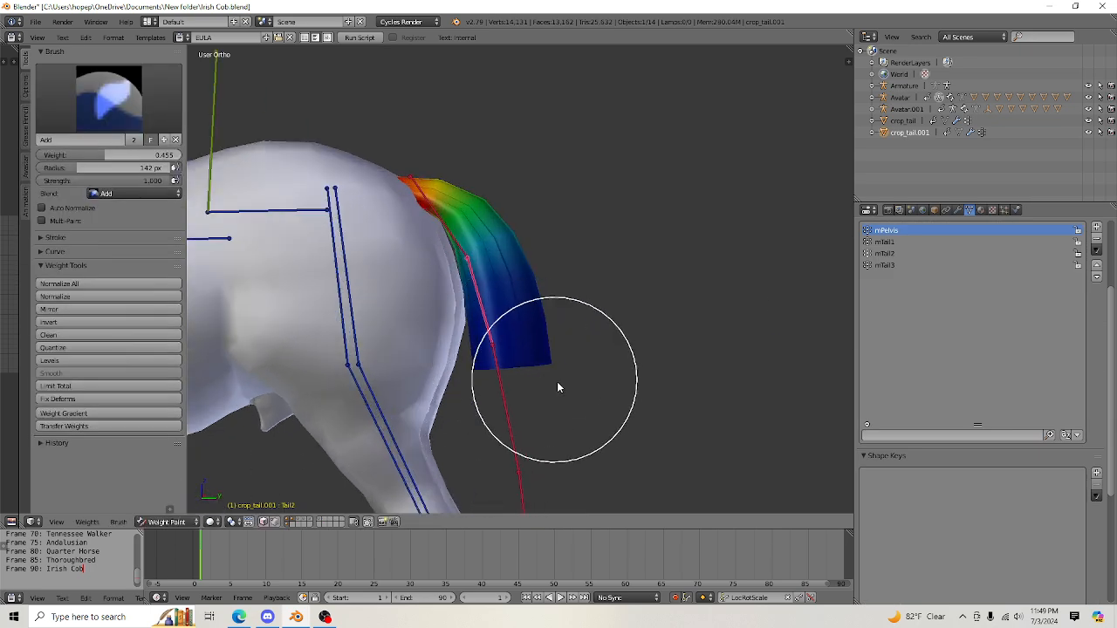
pyautogui.click(905, 253)
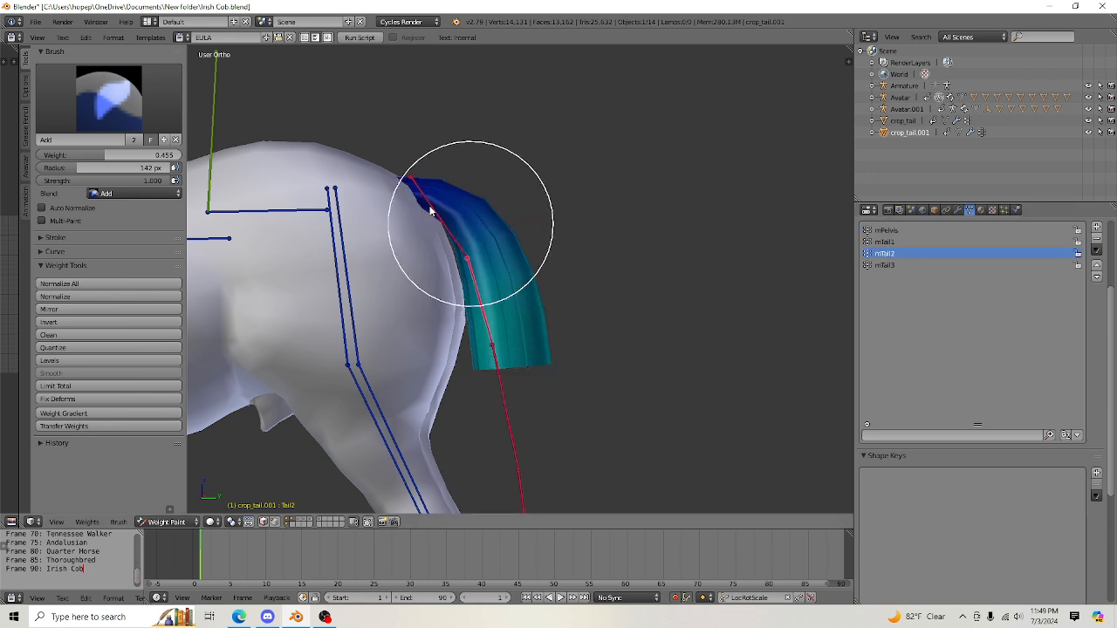
# Paint mTail2 weight off the upper part of crop_tail.001 with Subtract blending at 0.117 strength.
pyautogui.click(126, 193)
pyautogui.click(122, 128)
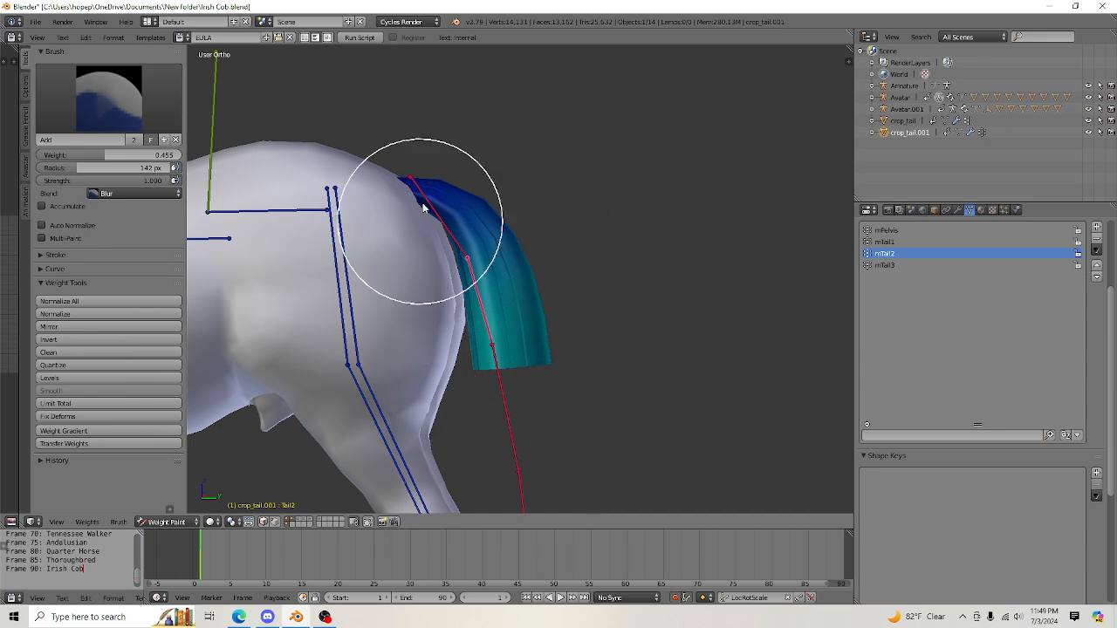
pyautogui.moveTo(387, 324)
pyautogui.mouseDown(button='middle')
pyautogui.moveTo(397, 328)
pyautogui.moveTo(388, 326)
pyautogui.mouseUp(button='middle')
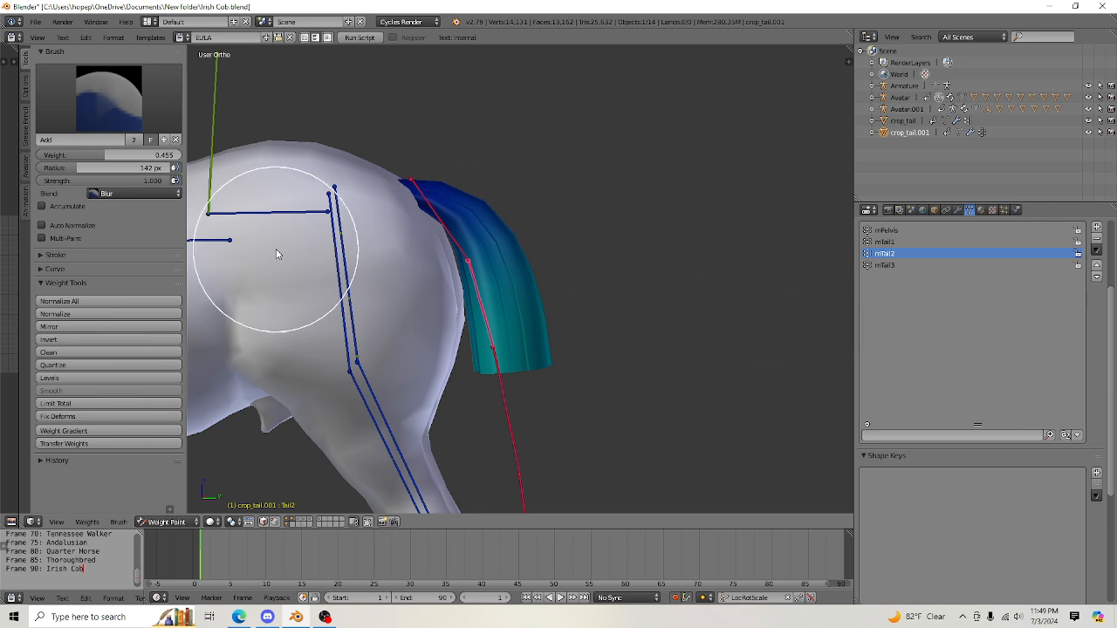
pyautogui.click(127, 193)
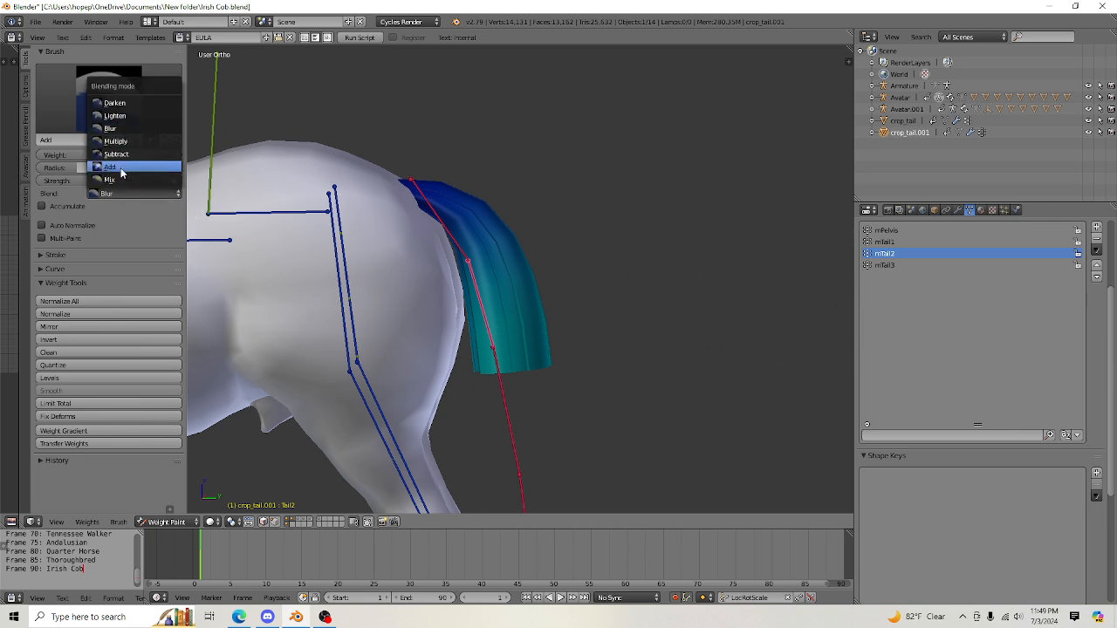
pyautogui.click(131, 194)
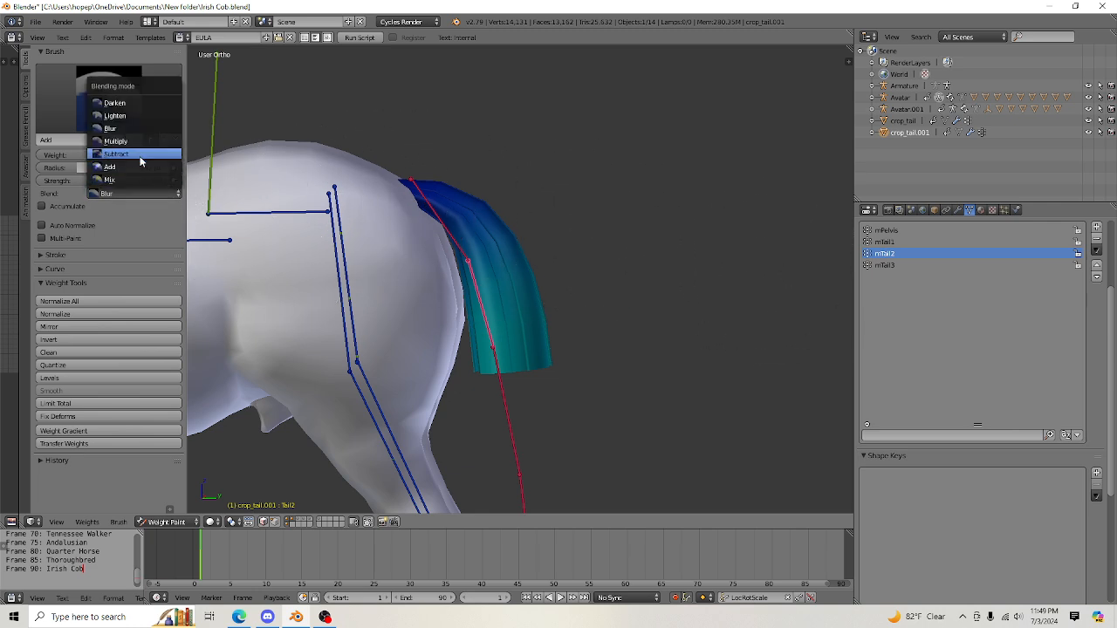
pyautogui.click(138, 154)
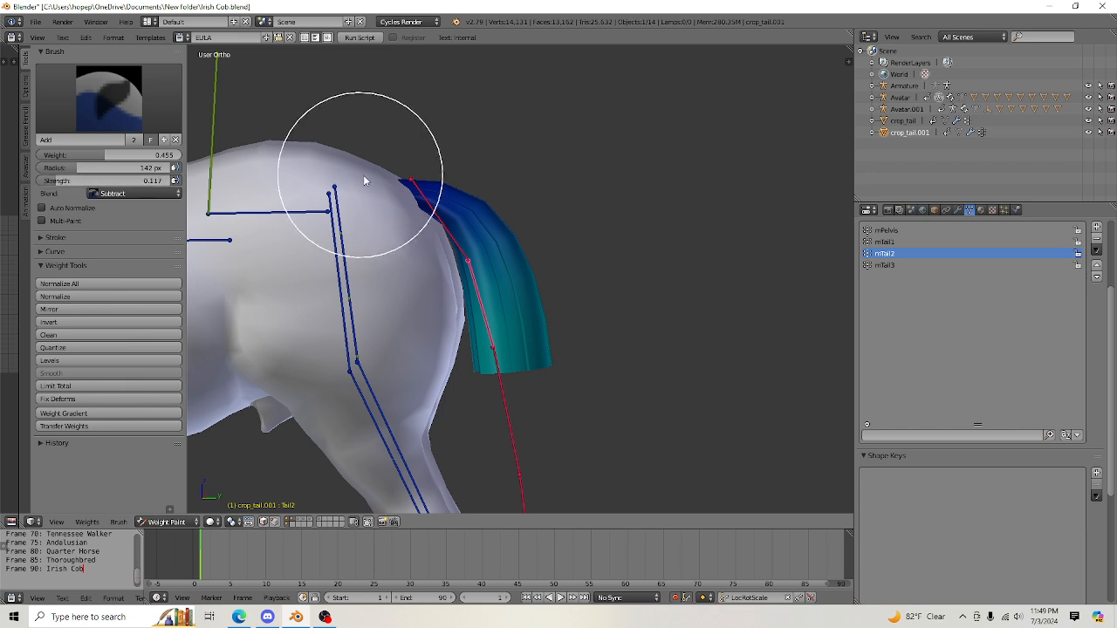
pyautogui.moveTo(366, 183)
pyautogui.mouseDown()
pyautogui.moveTo(424, 230)
pyautogui.moveTo(462, 209)
pyautogui.mouseUp()
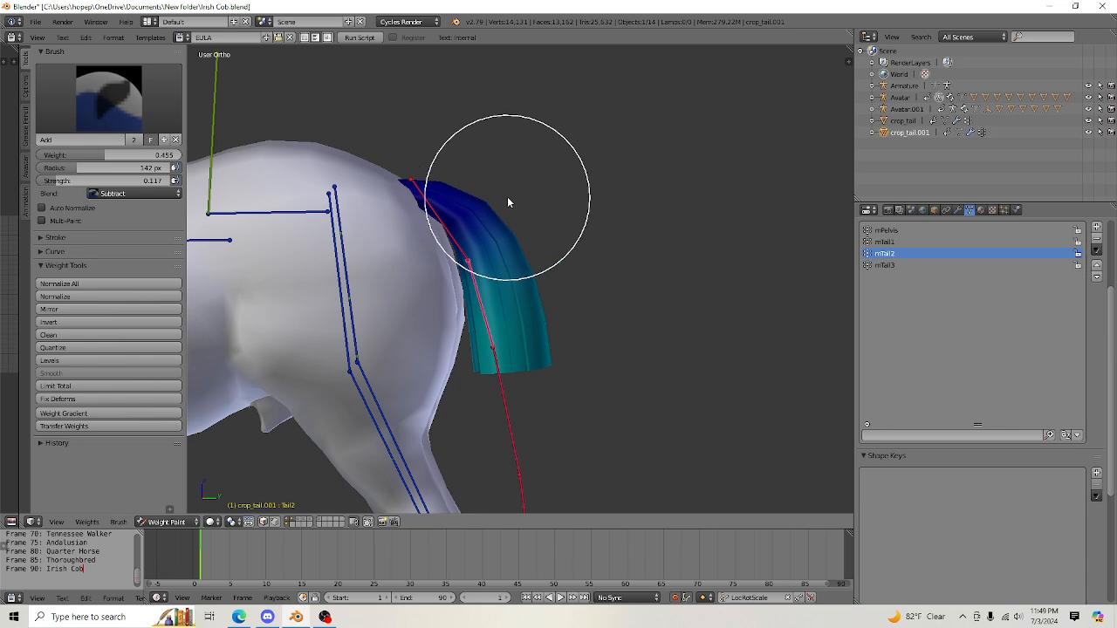
pyautogui.moveTo(584, 367)
pyautogui.mouseDown(button='middle')
pyautogui.moveTo(506, 461)
pyautogui.moveTo(468, 374)
pyautogui.moveTo(531, 319)
pyautogui.mouseUp(button='middle')
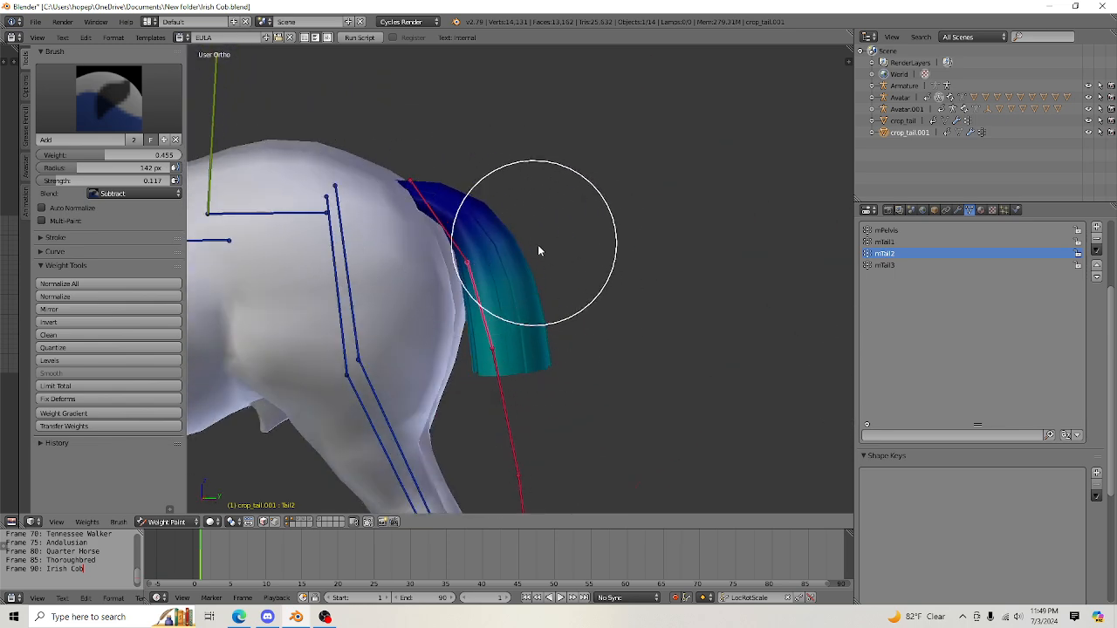
# Smooth the mTail2 weights down the middle and lower tail with Blur blending at 0.117 strength.
pyautogui.click(130, 190)
pyautogui.click(131, 137)
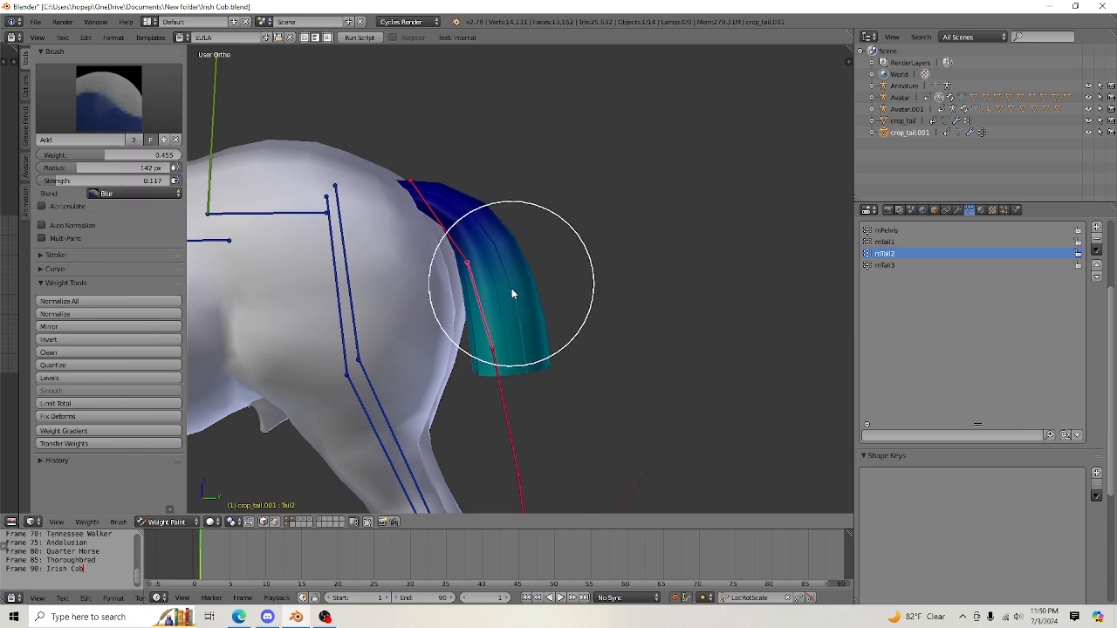
pyautogui.moveTo(440, 276)
pyautogui.mouseDown()
pyautogui.moveTo(452, 161)
pyautogui.moveTo(462, 198)
pyautogui.moveTo(381, 185)
pyautogui.moveTo(493, 284)
pyautogui.mouseUp()
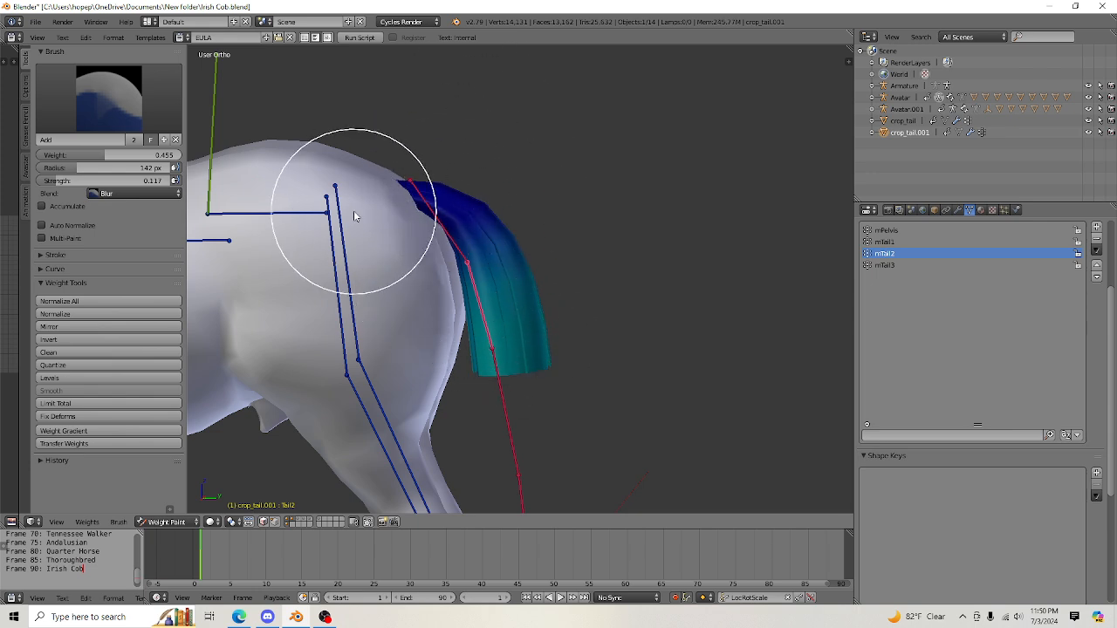
pyautogui.scroll(-3, 424, 236)
pyautogui.moveTo(540, 459)
pyautogui.mouseDown(button='middle')
pyautogui.moveTo(410, 445)
pyautogui.moveTo(534, 444)
pyautogui.mouseUp(button='middle')
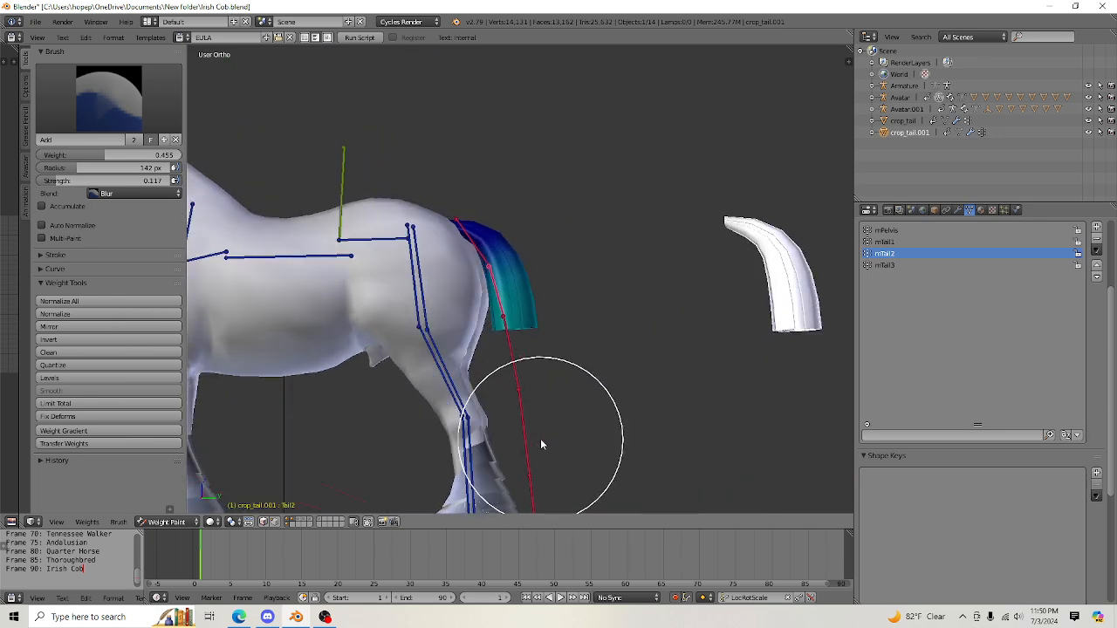
pyautogui.scroll(3, 567, 314)
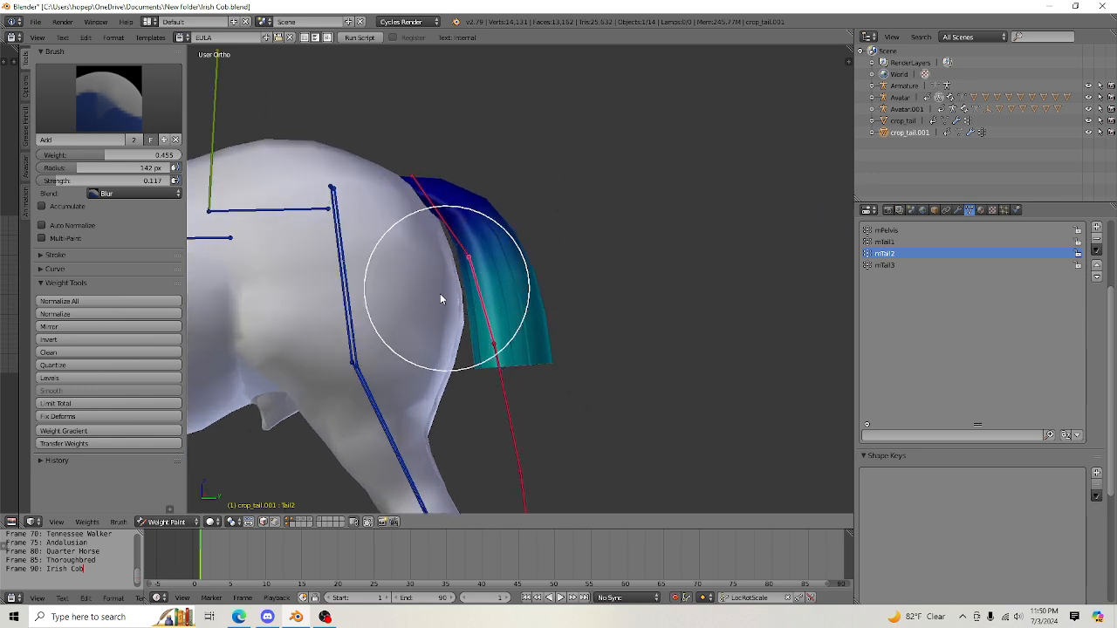
pyautogui.moveTo(454, 279)
pyautogui.mouseDown()
pyautogui.moveTo(598, 309)
pyautogui.moveTo(416, 281)
pyautogui.moveTo(524, 383)
pyautogui.mouseUp()
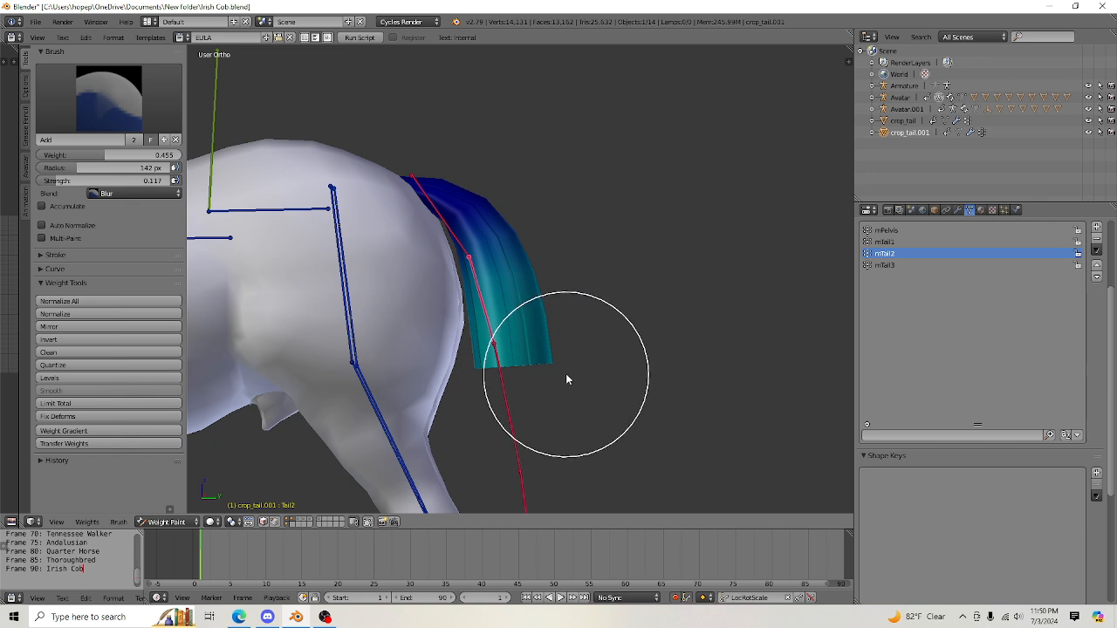
# Select the mTail3 group and soften its weights over the lower tail with Blur blending at 0.739 strength.
pyautogui.click(895, 265)
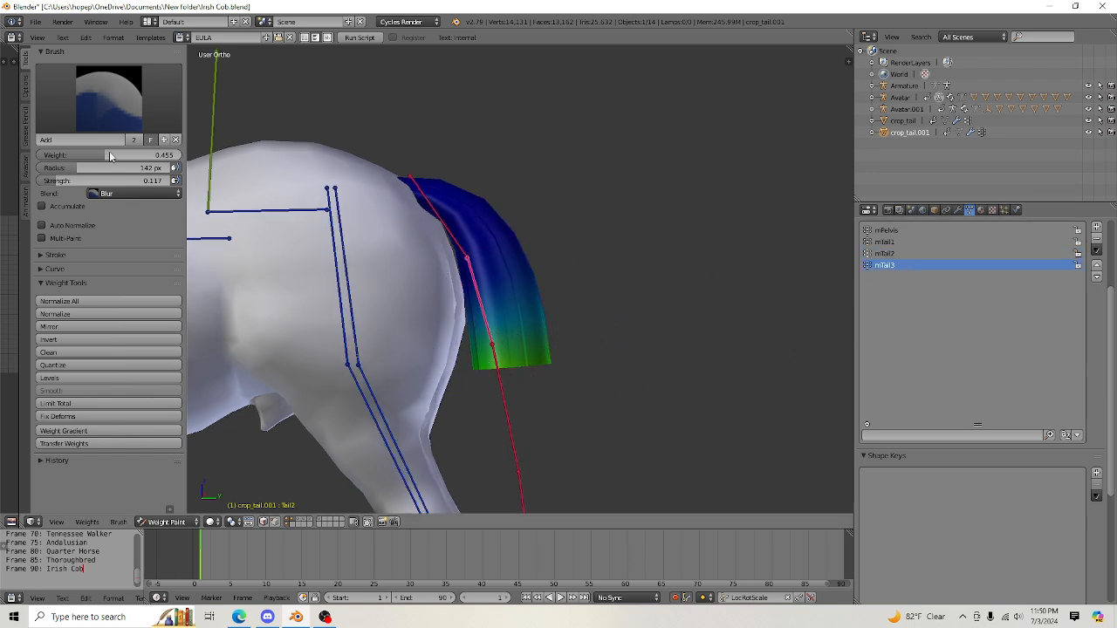
pyautogui.click(148, 193)
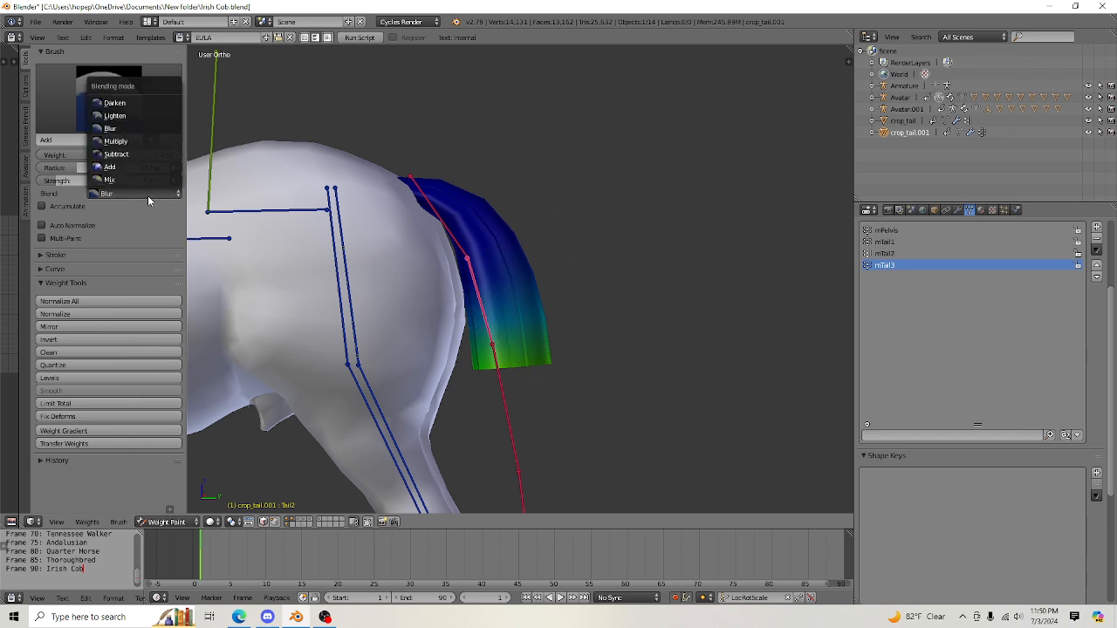
pyautogui.click(132, 127)
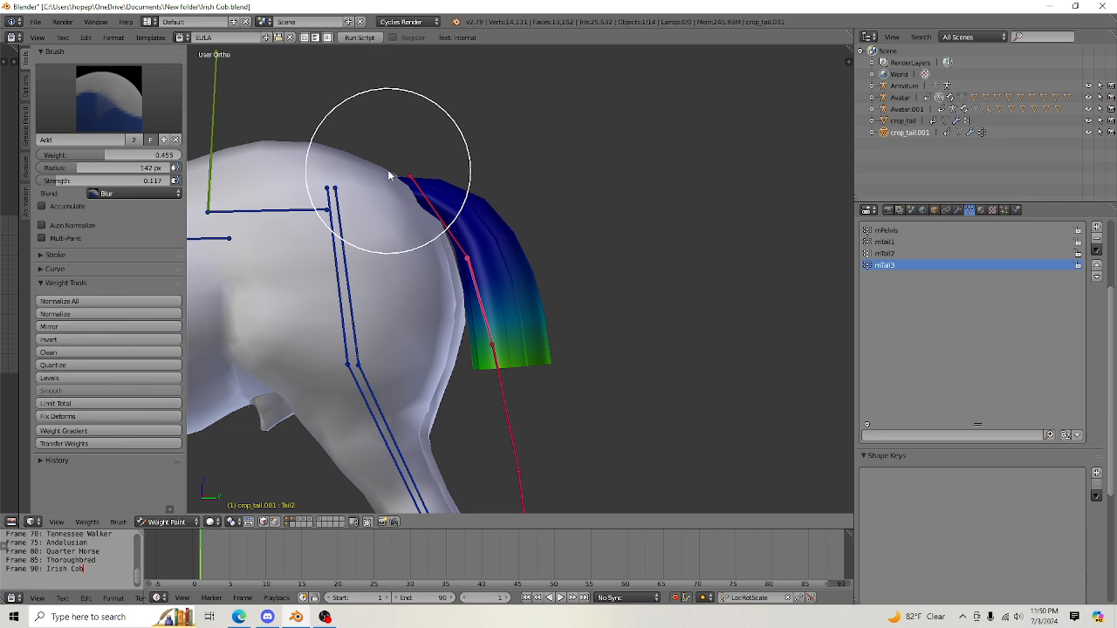
pyautogui.click(138, 194)
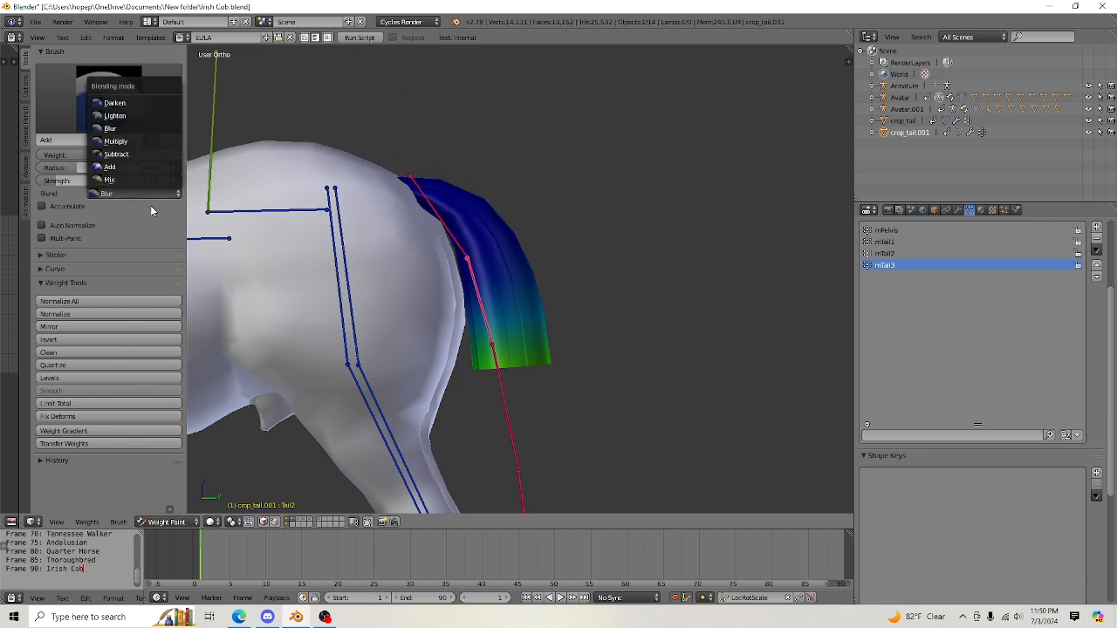
pyautogui.click(131, 128)
pyautogui.moveTo(113, 185); pyautogui.dragTo(196, 185)
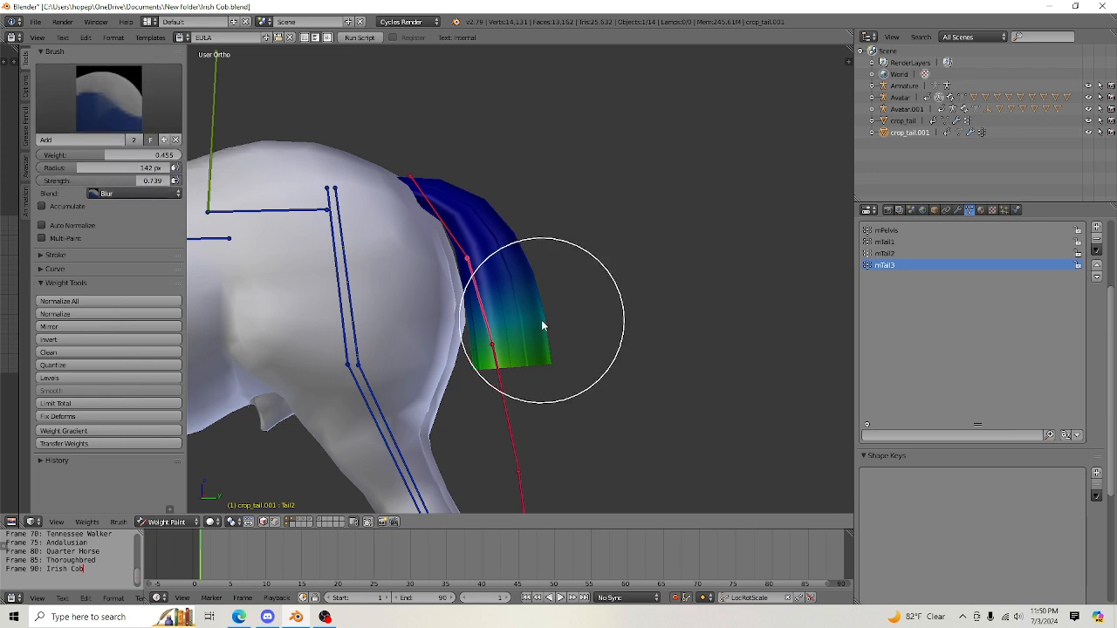
pyautogui.moveTo(509, 327)
pyautogui.mouseDown()
pyautogui.moveTo(522, 295)
pyautogui.moveTo(540, 301)
pyautogui.moveTo(547, 281)
pyautogui.moveTo(447, 371)
pyautogui.mouseUp()
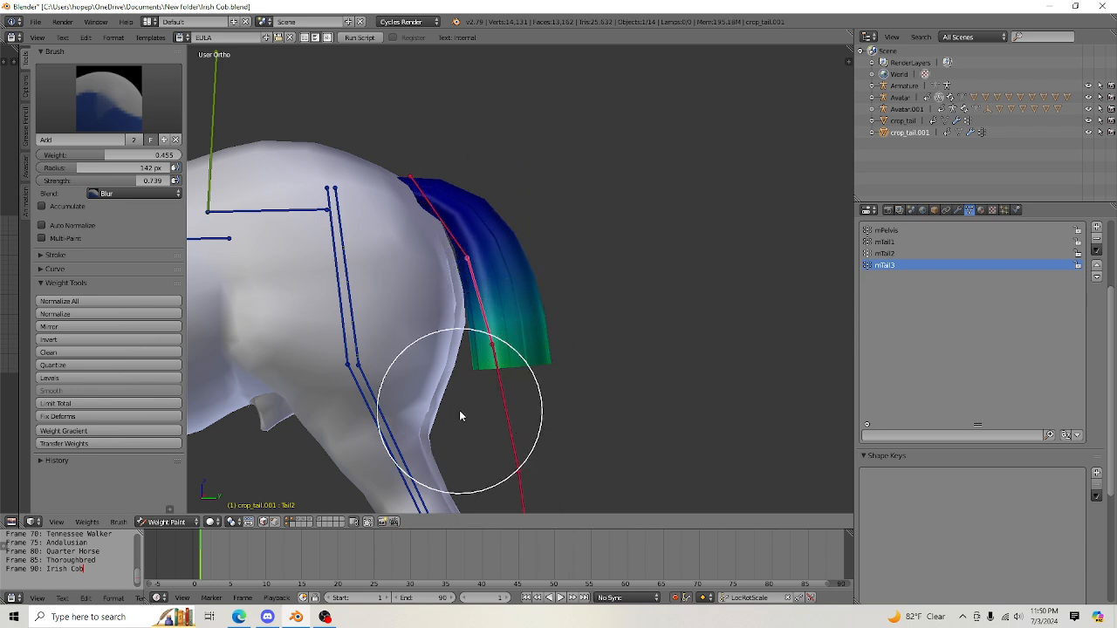
# Add mTail3 weight to the tail's lower tip with Add blending at 0.739 strength.
pyautogui.click(135, 193)
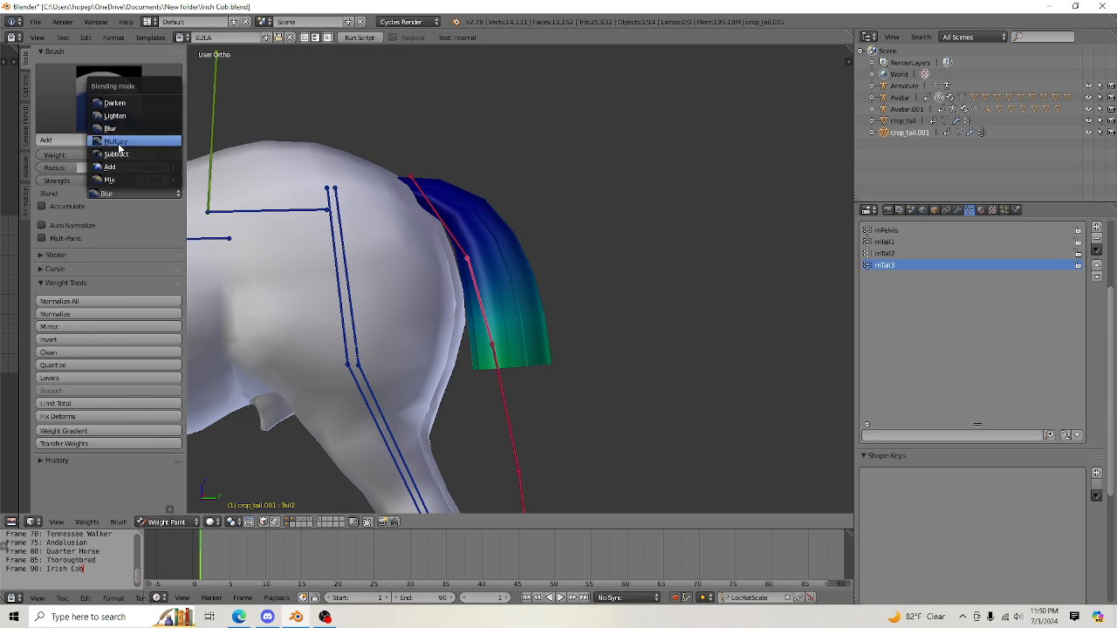
pyautogui.click(113, 142)
pyautogui.click(496, 417)
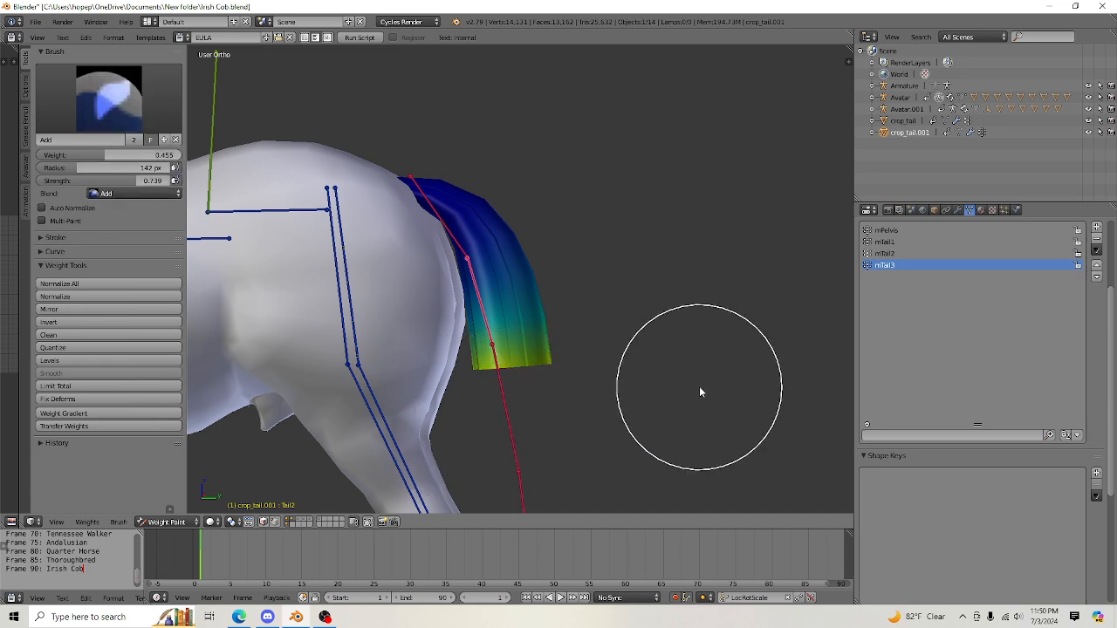
pyautogui.moveTo(700, 392)
pyautogui.mouseDown(button='middle')
pyautogui.moveTo(629, 398)
pyautogui.moveTo(693, 390)
pyautogui.mouseUp(button='middle')
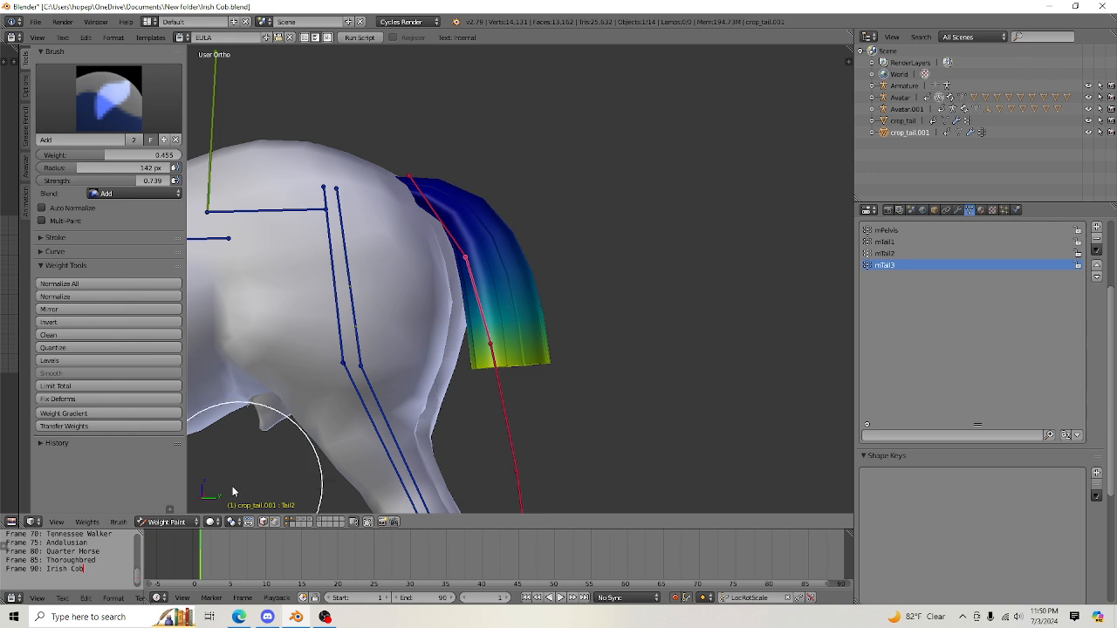
# Leave weight painting and rotate the Avatar armature's Tail3 bone to test the repainted tail tip.
pyautogui.click(174, 524)
pyautogui.click(168, 509)
pyautogui.rightClick(504, 409)
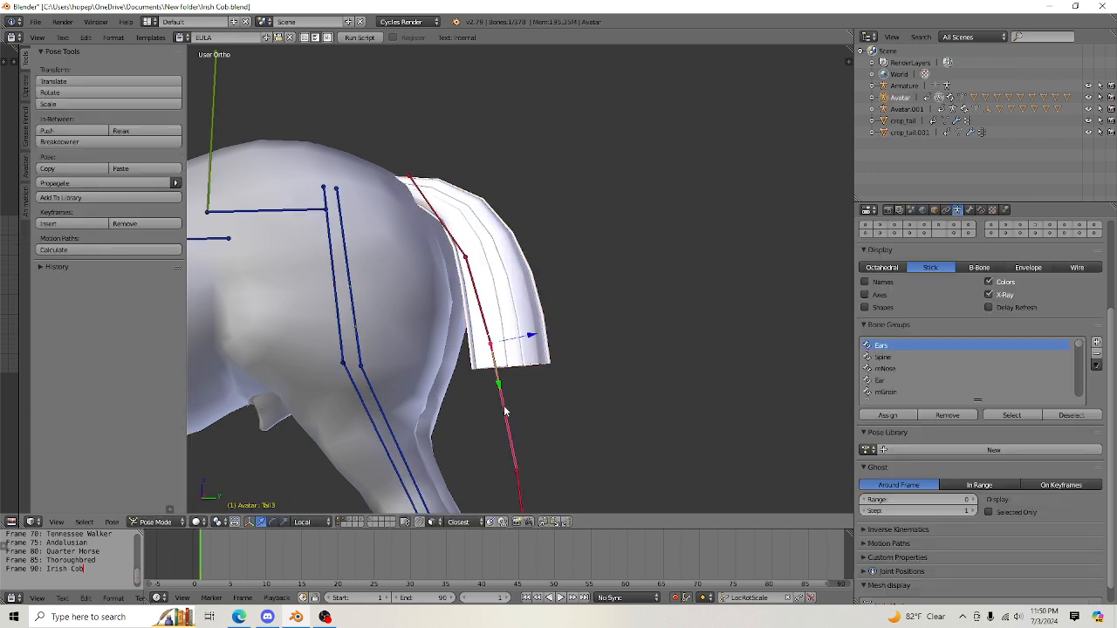
pyautogui.press('r')
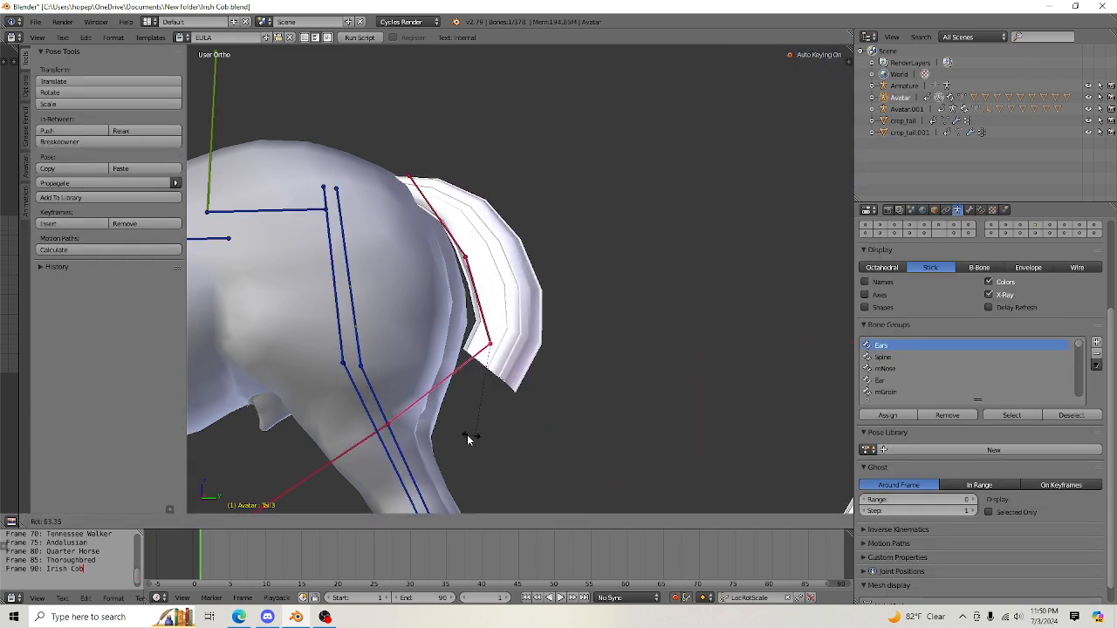
pyautogui.click(600, 443)
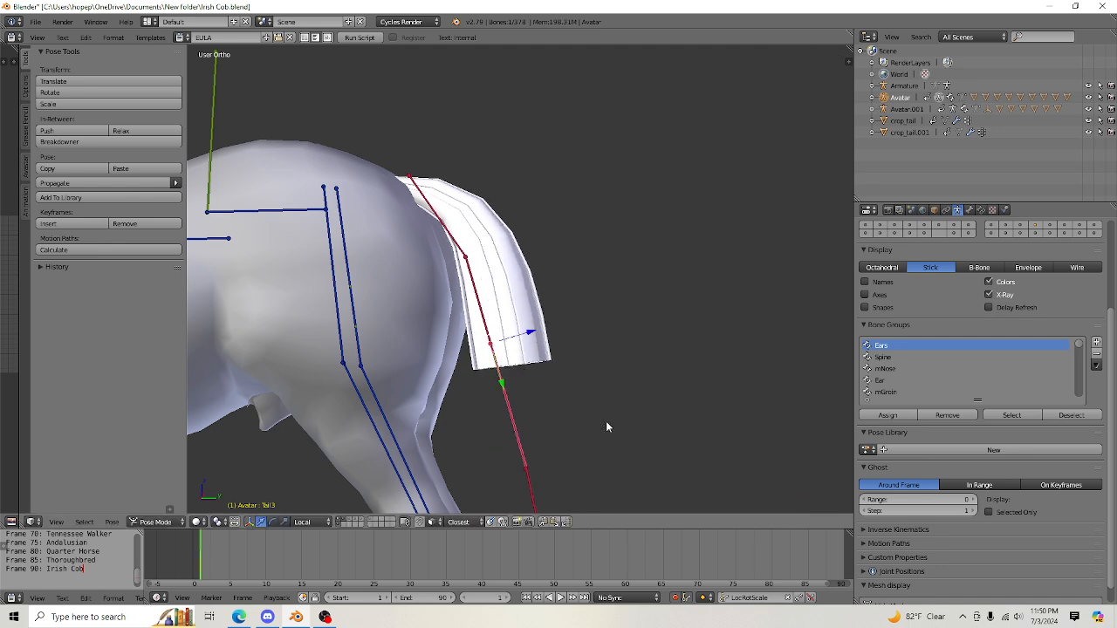
# Test-rotate the Tail2 and Tail1 bones to check how the weighted tail deforms, leaving the tail in its rest pose.
pyautogui.moveTo(689, 384); pyautogui.dragTo(503, 303, button='middle')
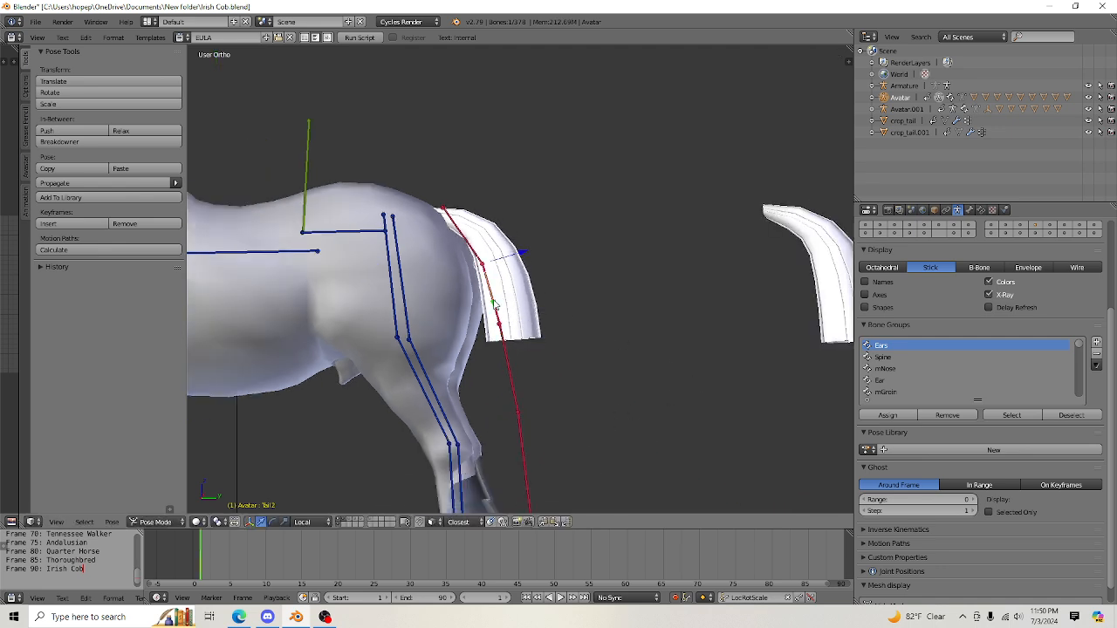
pyautogui.press('r')
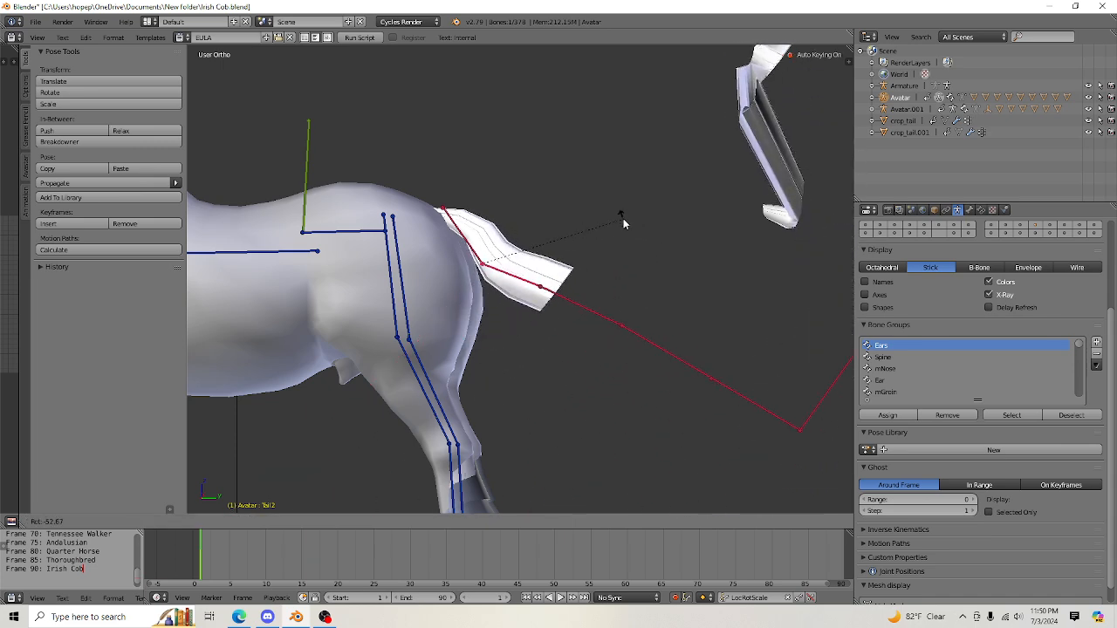
pyautogui.click(536, 281)
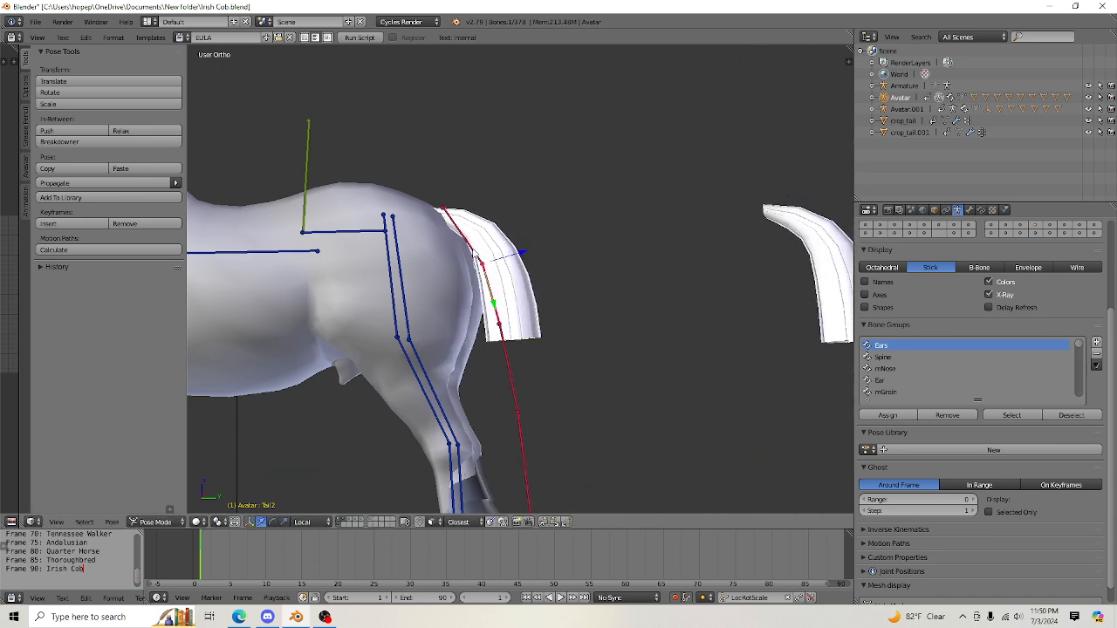
pyautogui.press('r')
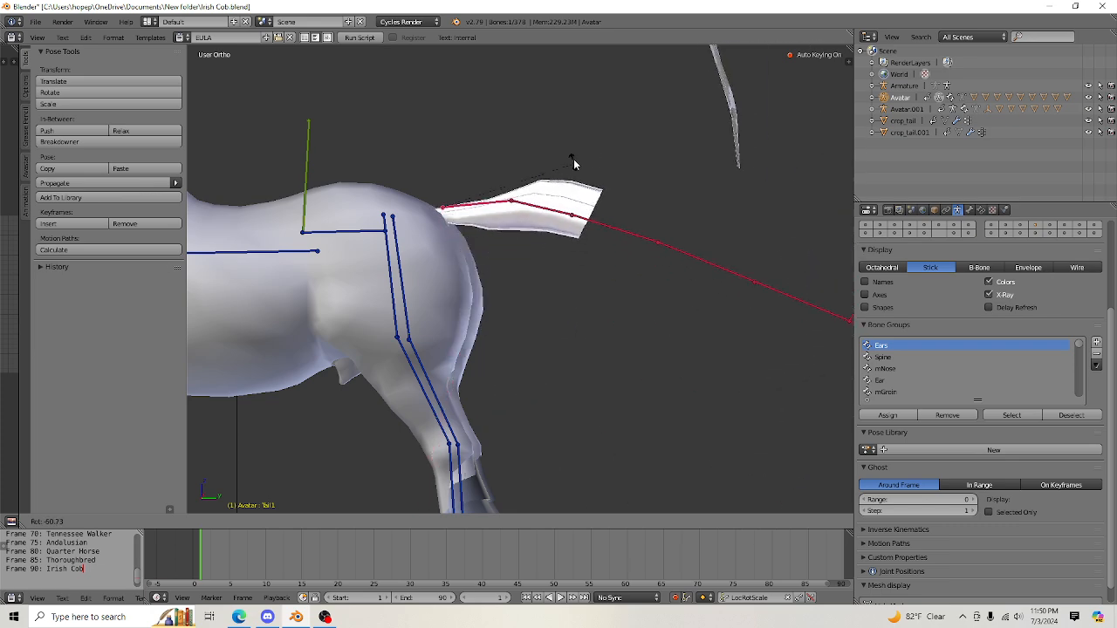
pyautogui.click(710, 310)
pyautogui.scroll(-2, 710, 310)
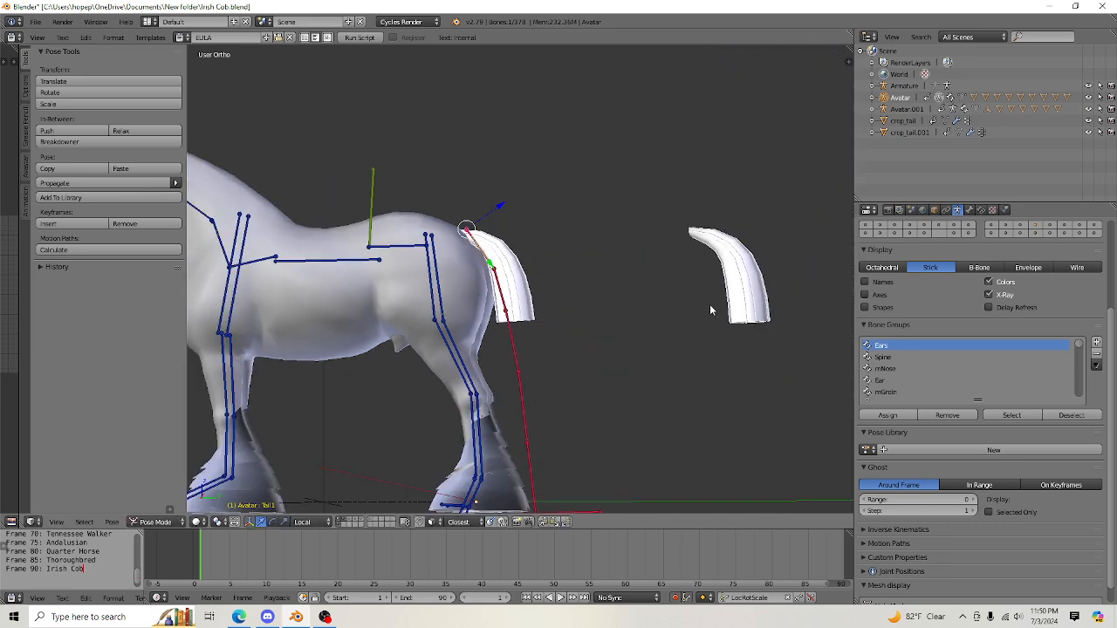
pyautogui.moveTo(567, 297)
pyautogui.mouseDown(button='middle')
pyautogui.moveTo(568, 343)
pyautogui.moveTo(536, 449)
pyautogui.moveTo(585, 294)
pyautogui.mouseUp(button='middle')
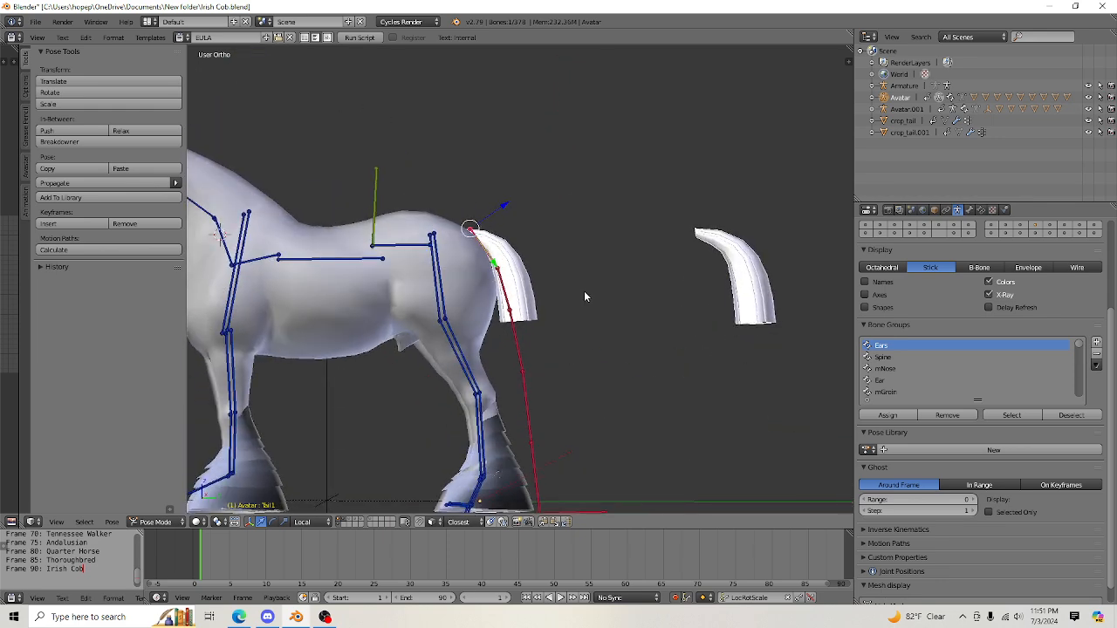
pyautogui.scroll(4, 586, 294)
# Select the weighted duplicate tail on the horse in Object Mode and open the Collada (Avastar) export.
pyautogui.click(36, 22)
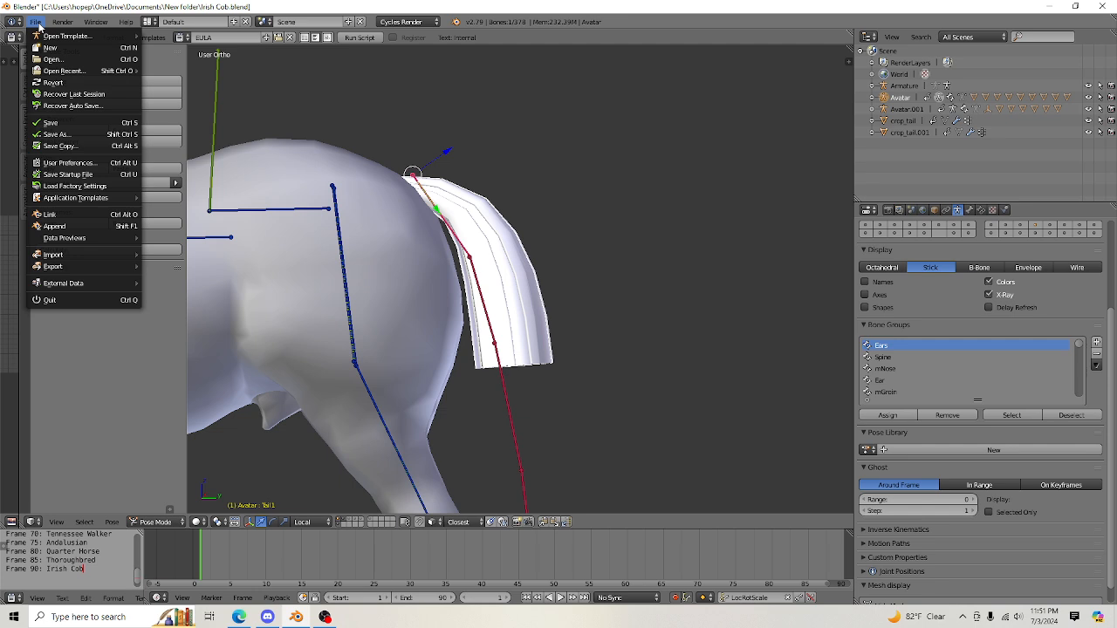
pyautogui.moveTo(76, 270)
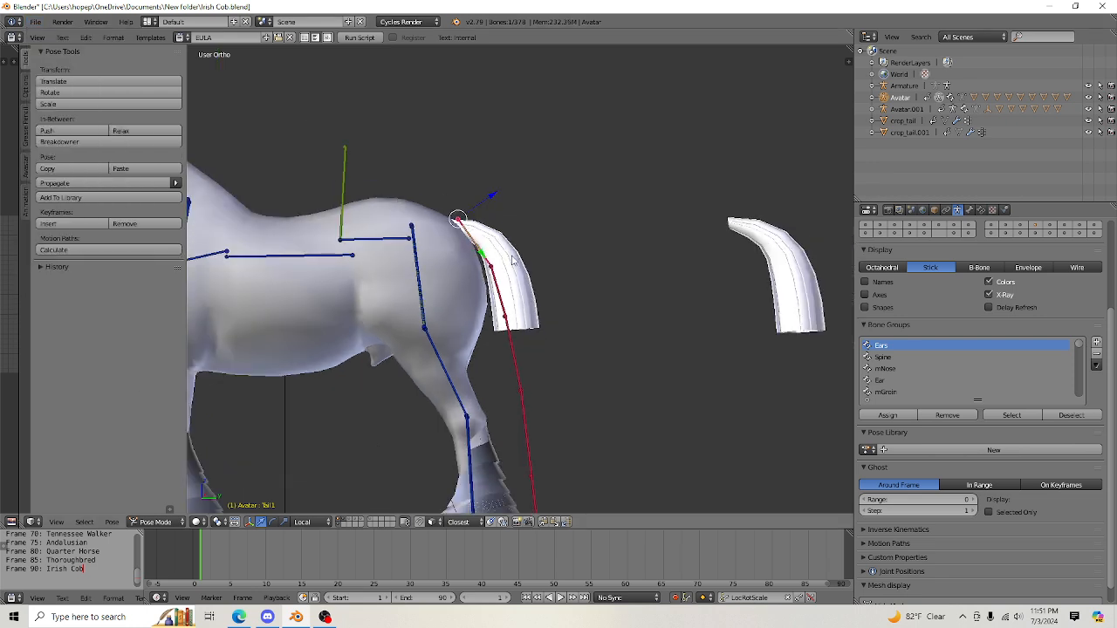
pyautogui.rightClick(518, 266)
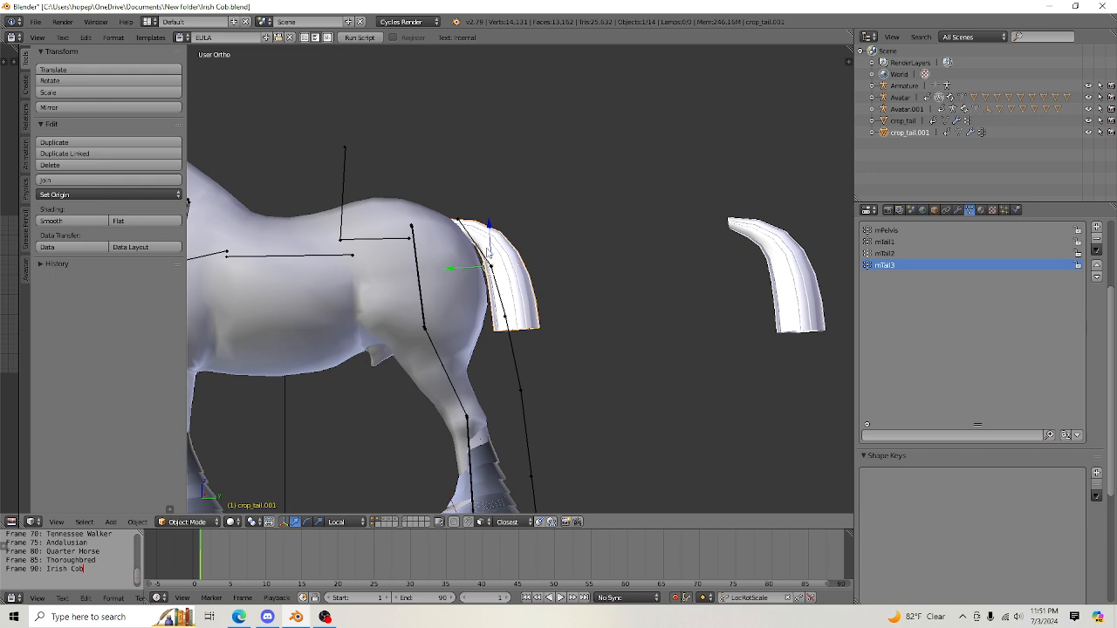
pyautogui.scroll(2, 487, 252)
pyautogui.moveTo(590, 279)
pyautogui.mouseDown(button='middle')
pyautogui.moveTo(538, 294)
pyautogui.moveTo(411, 290)
pyautogui.moveTo(585, 282)
pyautogui.mouseUp(button='middle')
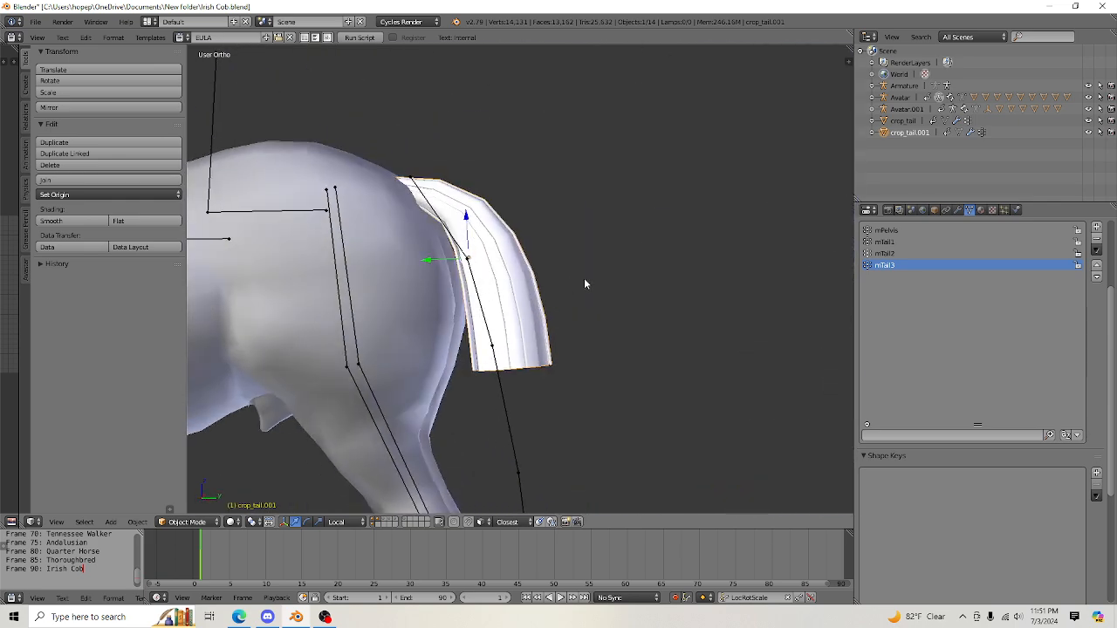
pyautogui.click(41, 26)
pyautogui.click(43, 25)
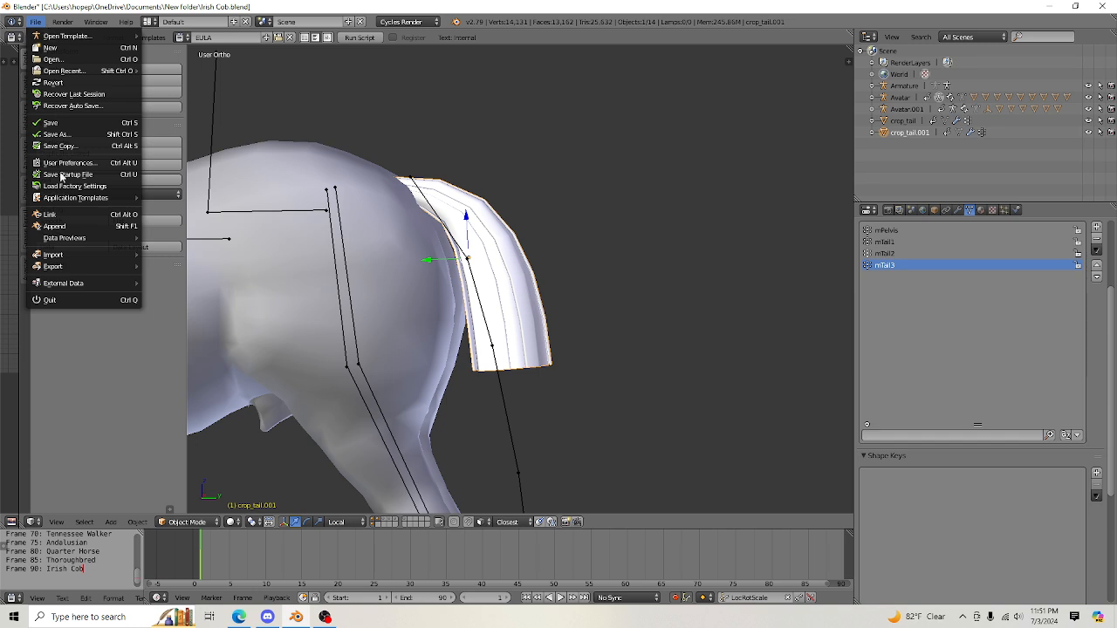
pyautogui.moveTo(75, 266)
pyautogui.click(189, 266)
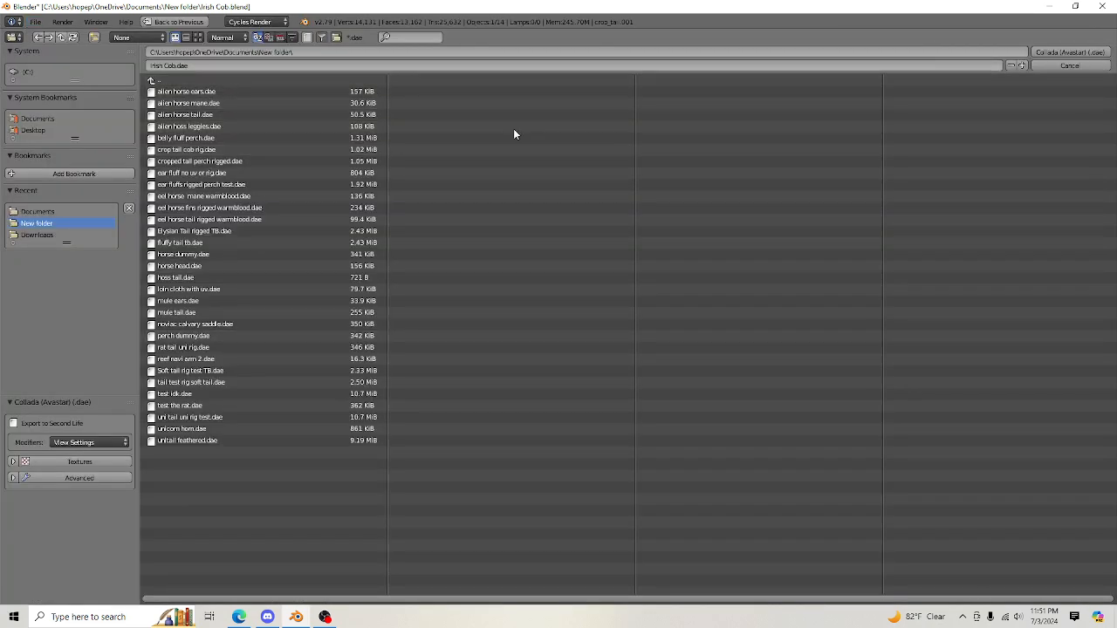
# Name the export file "fucking cropped tail rigged cob" and export the tail as Collada into New folder.
pyautogui.click(234, 64)
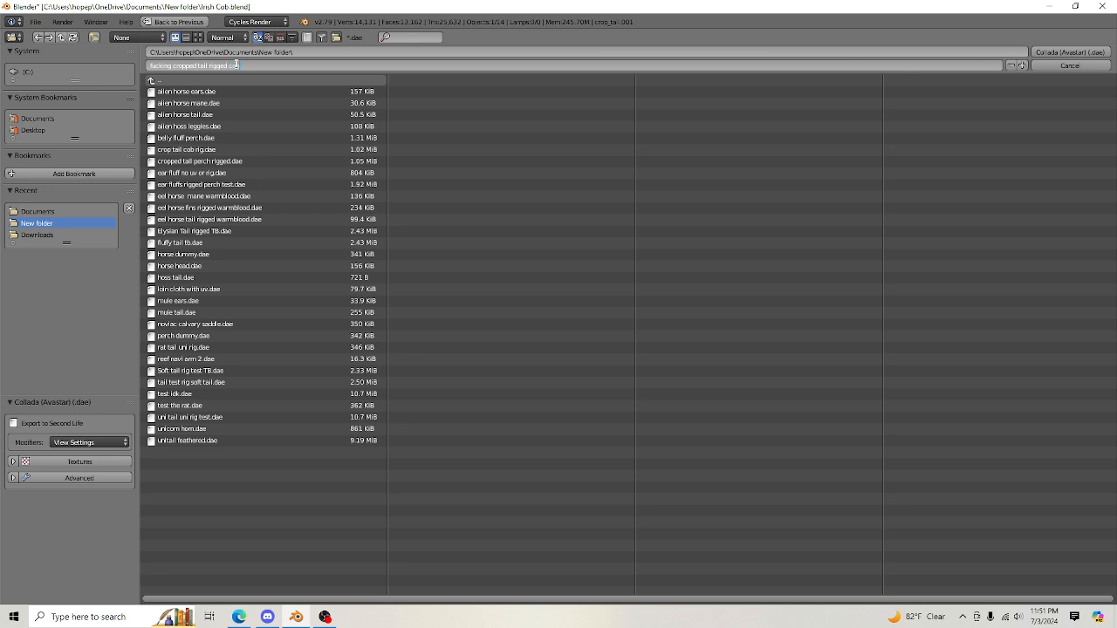
pyautogui.press('Return')
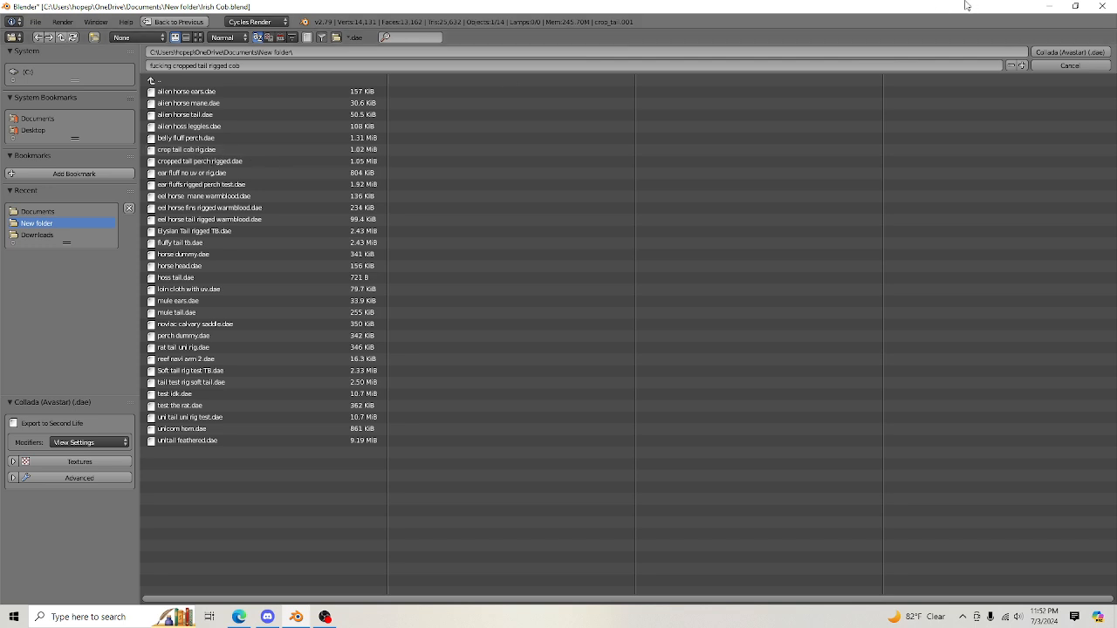
pyautogui.click(1069, 53)
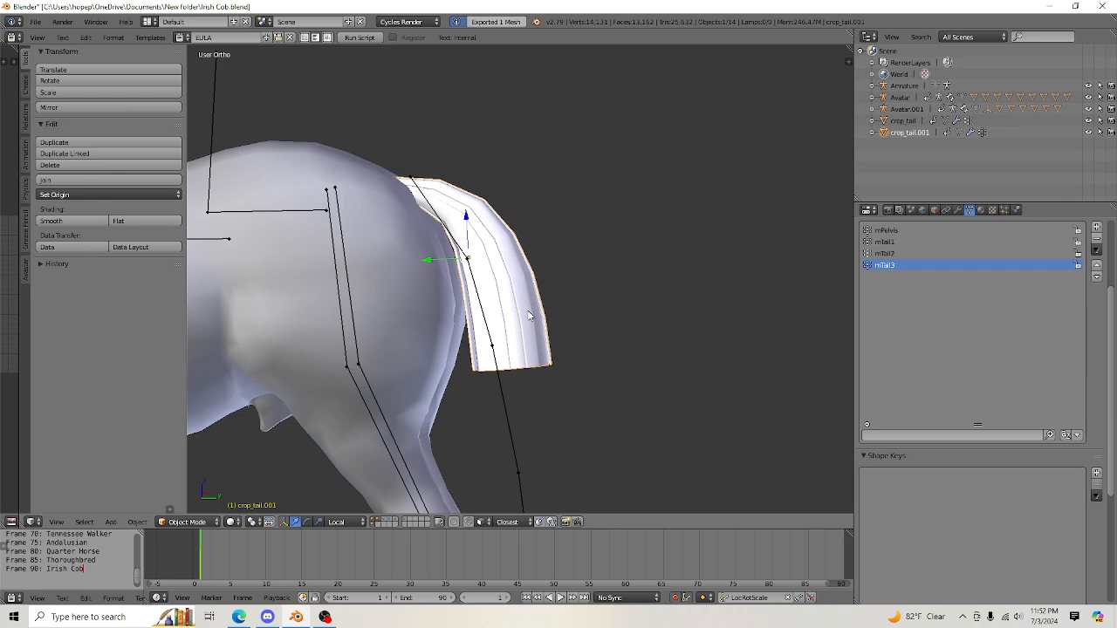
# Review the tail and the Avatar armature on the horse, and select the original cropped tail standing apart behind it.
pyautogui.scroll(-6, 601, 280)
pyautogui.scroll(1, 540, 284)
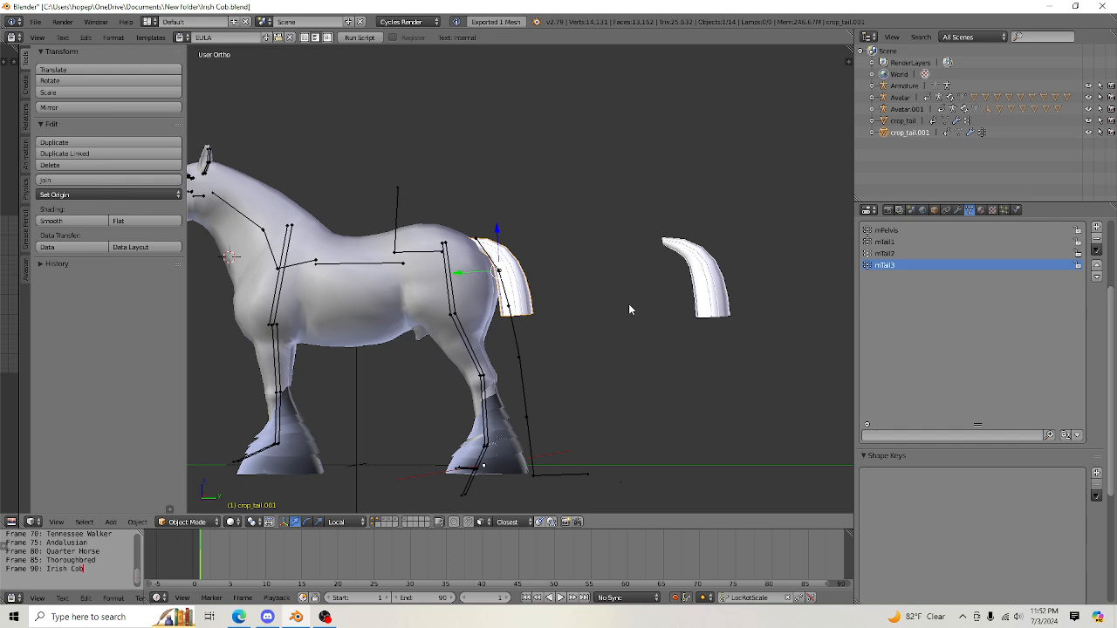
pyautogui.moveTo(631, 382); pyautogui.dragTo(655, 389, button='middle')
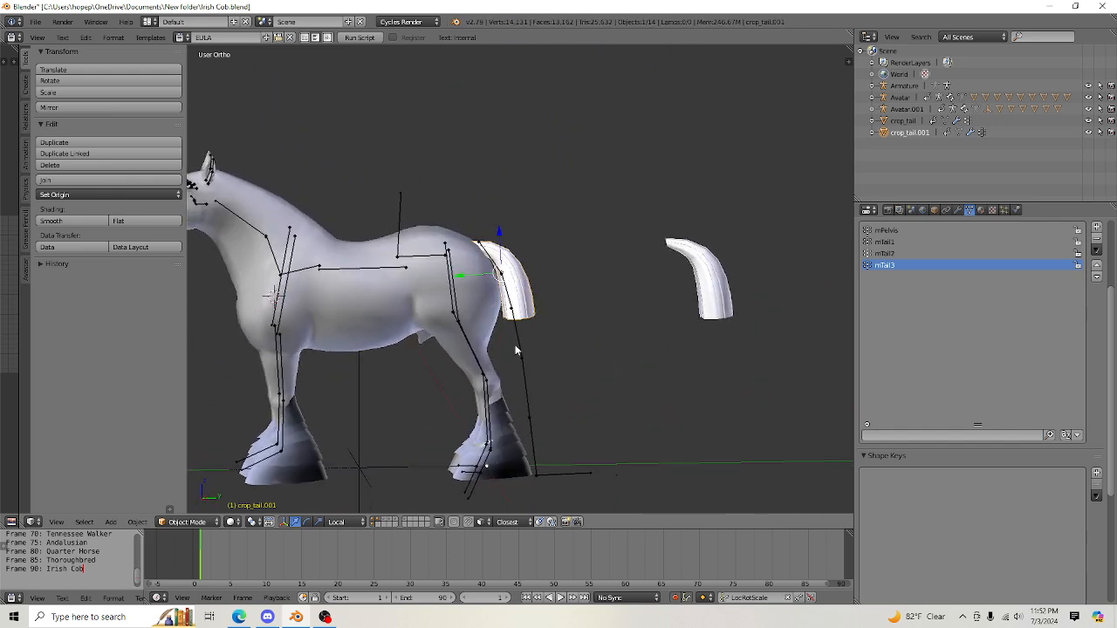
pyautogui.rightClick(502, 287)
pyautogui.moveTo(588, 399); pyautogui.dragTo(582, 381, button='middle')
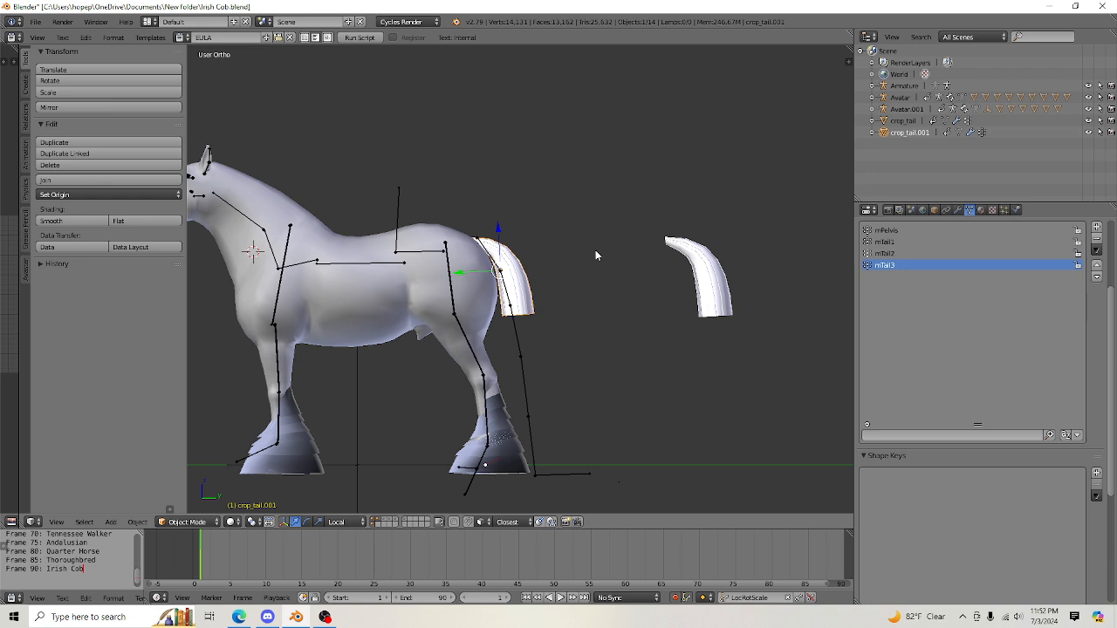
pyautogui.scroll(4, 595, 248)
pyautogui.rightClick(447, 213)
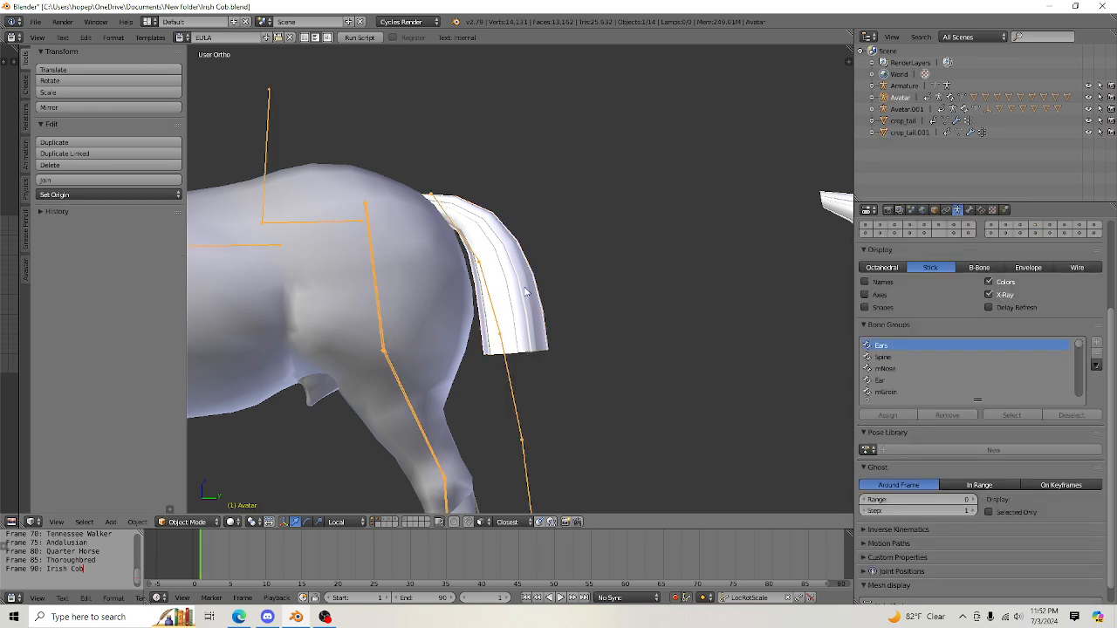
pyautogui.scroll(-6, 526, 292)
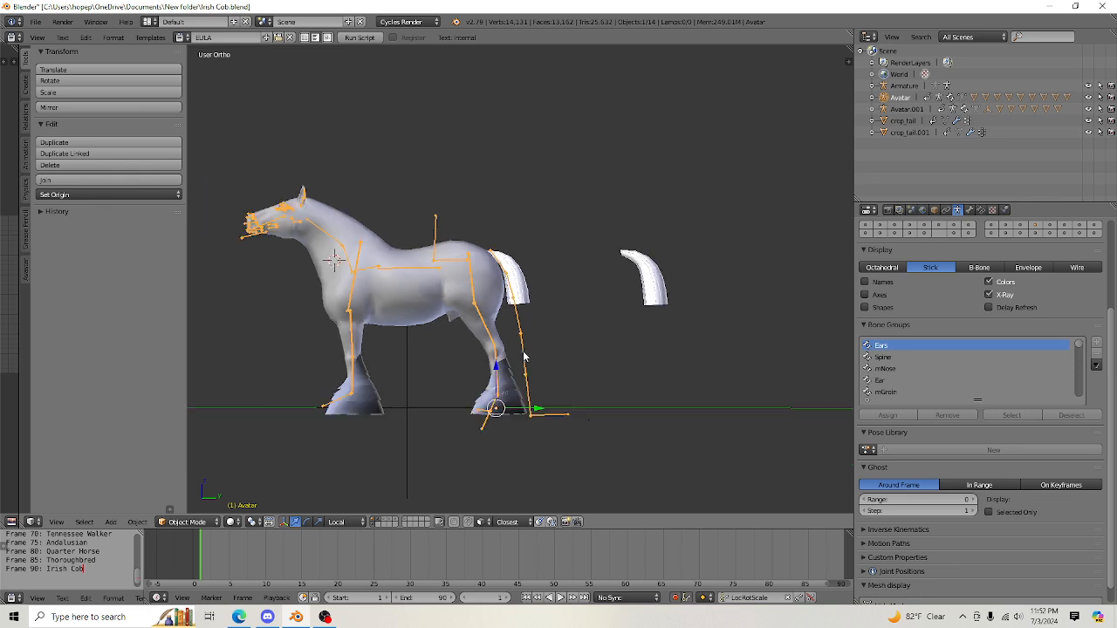
pyautogui.scroll(1, 689, 275)
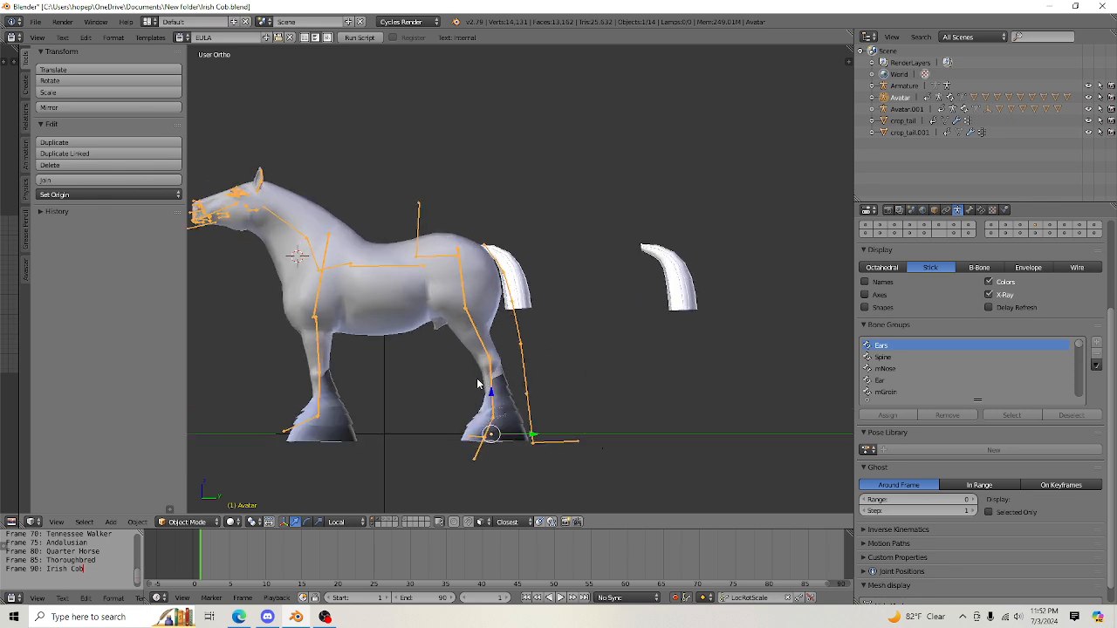
pyautogui.rightClick(690, 275)
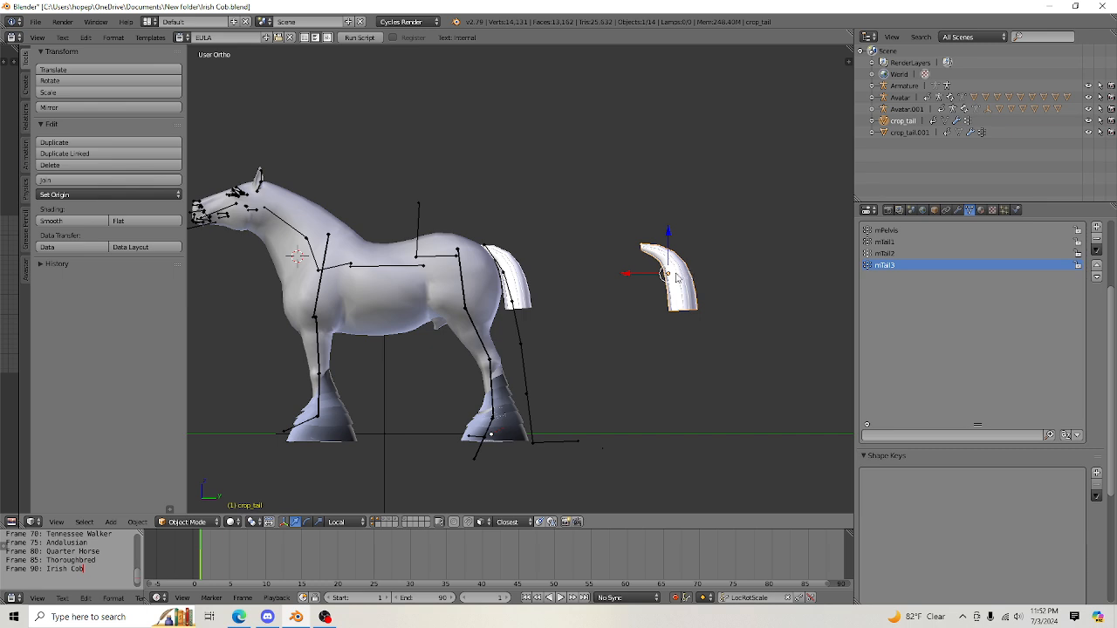